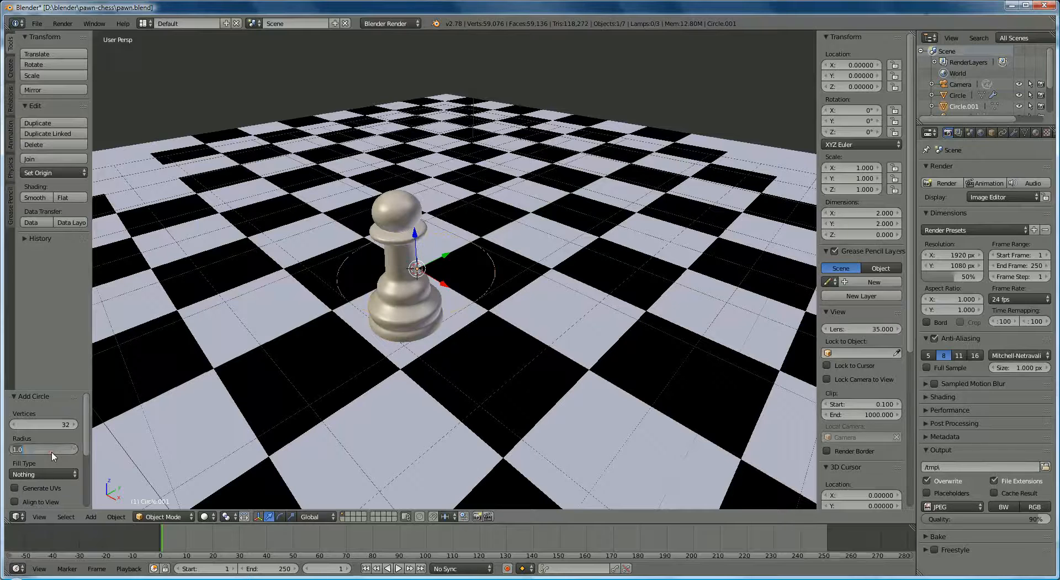
Set the new circle's radius to 0.4 and move it beside the pawn to about X 1.82, Y 0.58
type(".4")
key("Return")
left_click_drag(444, 282, 599, 290)
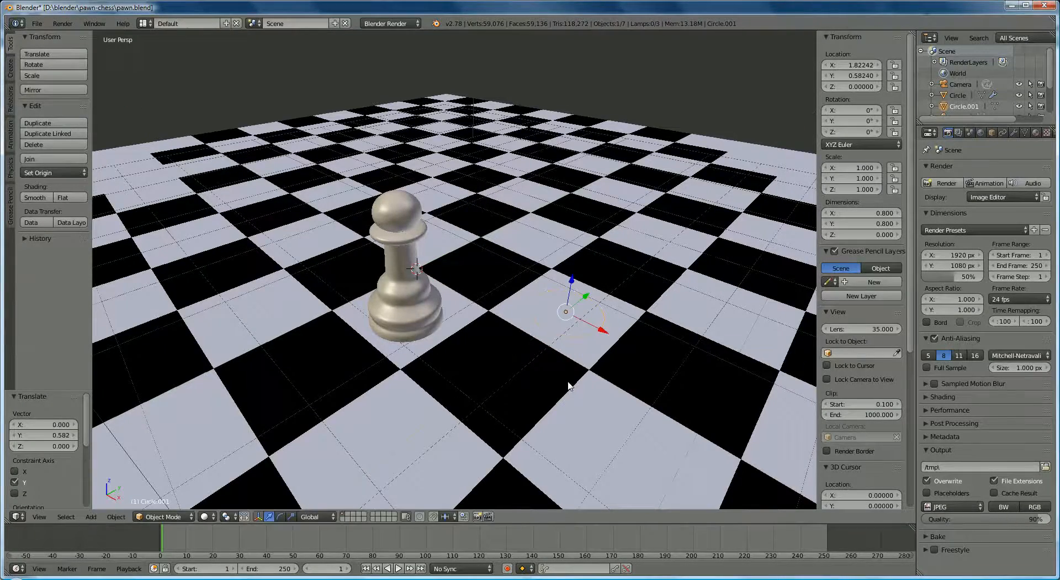
In Edit Mode, extrude the circle inward at a scale of about 0.72 and fill the inner loop with a face
middle_click_drag(569, 385, 576, 307)
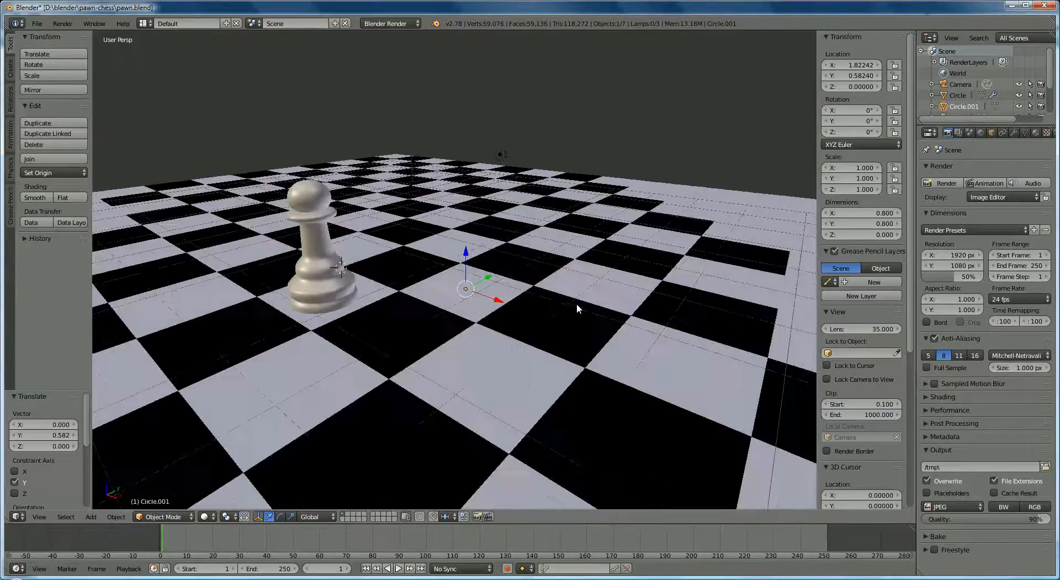
scroll(577, 303, "up", 5)
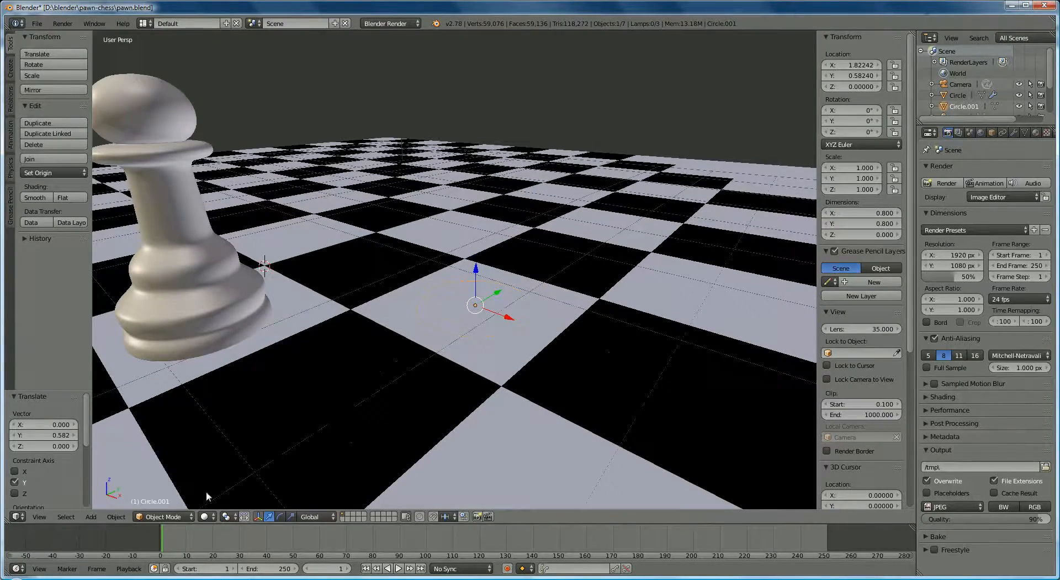
left_click(163, 516)
left_click(166, 496)
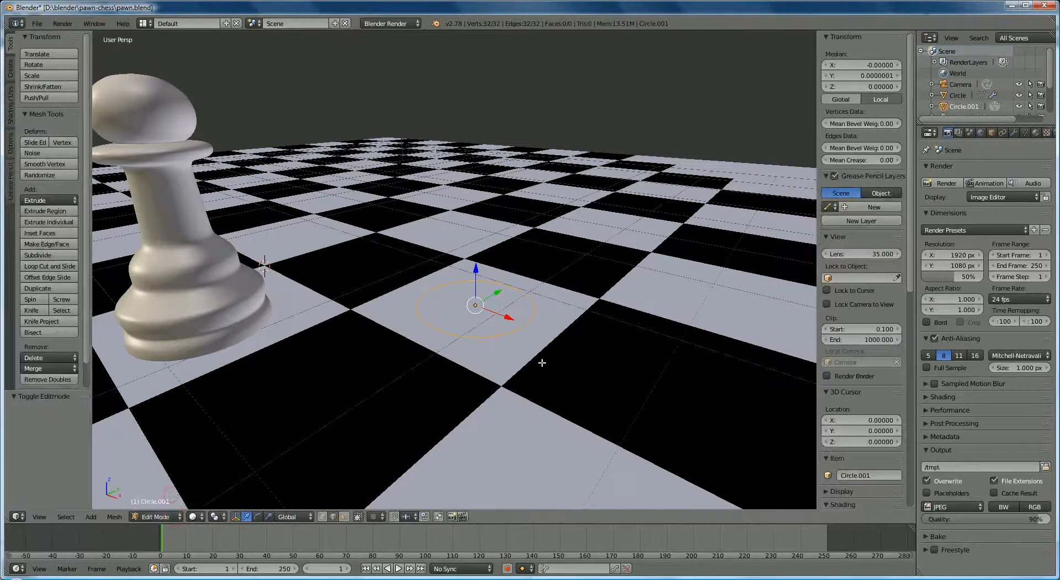
key("e")
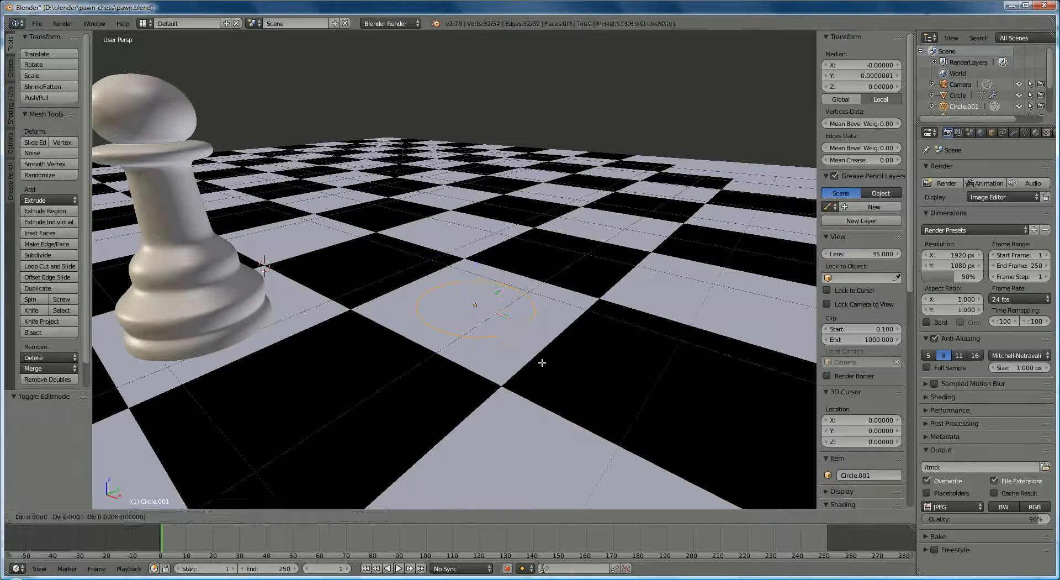
key("s")
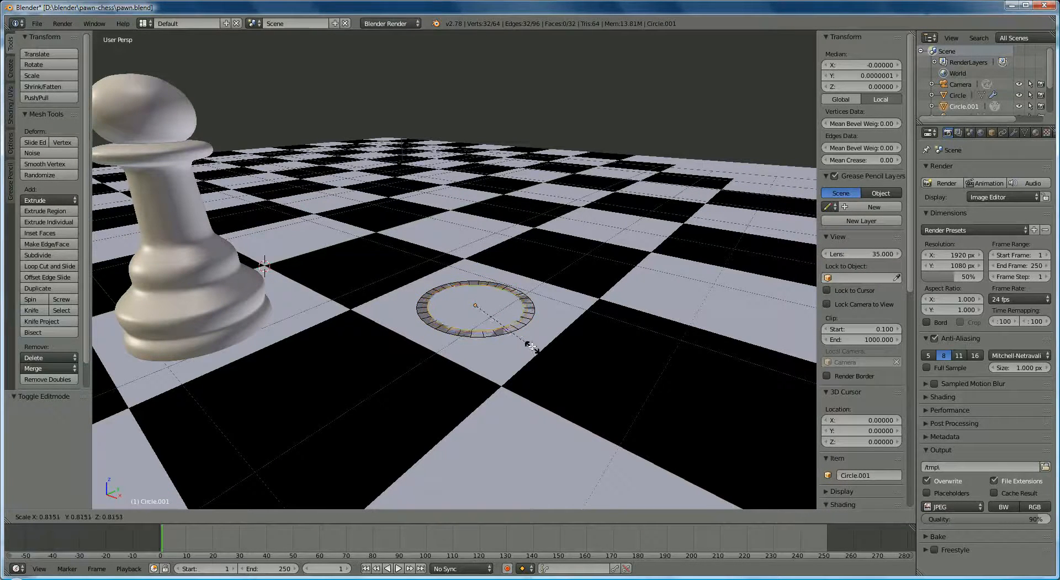
left_click(530, 338)
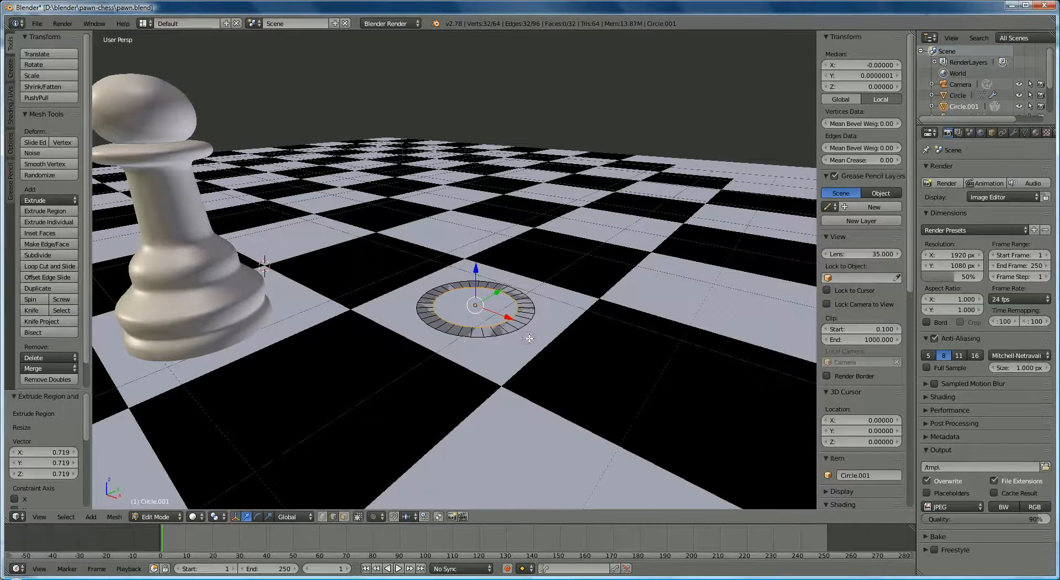
key("f")
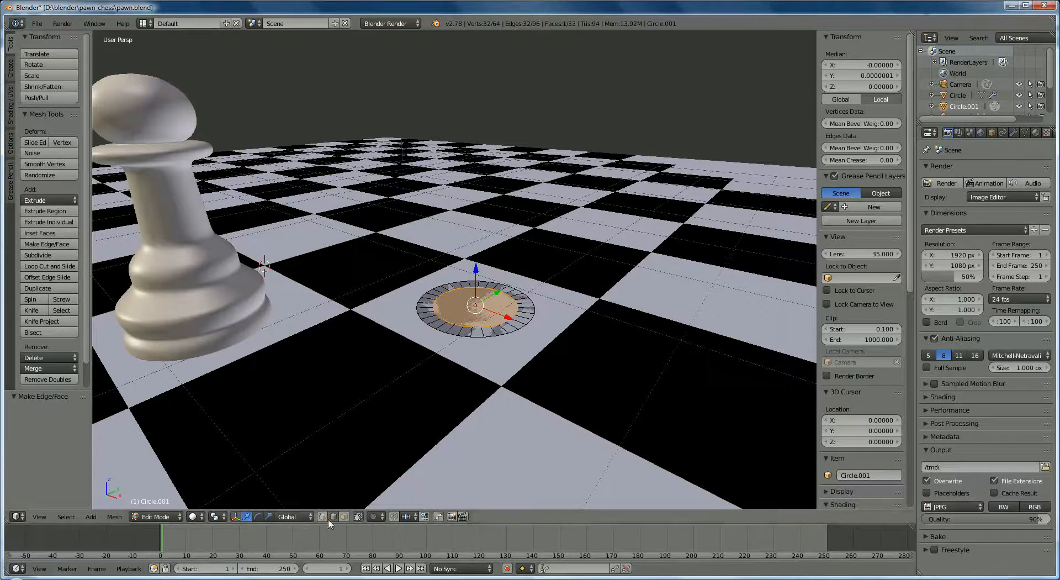
Switch to edge selection, select the outer edge loop and extrude it upward about 0.096 along Z
left_click(332, 517)
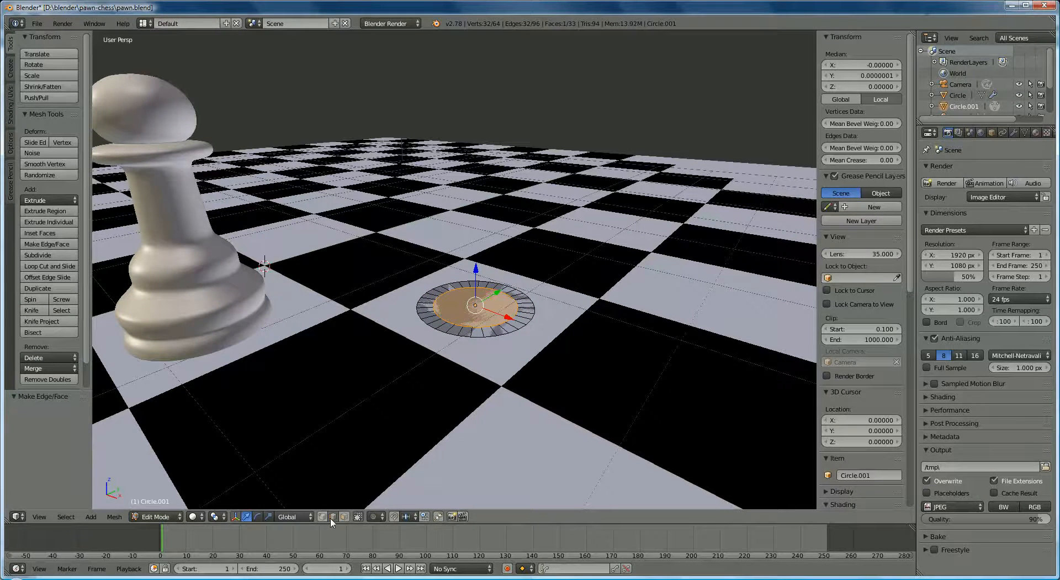
right_click(476, 338)
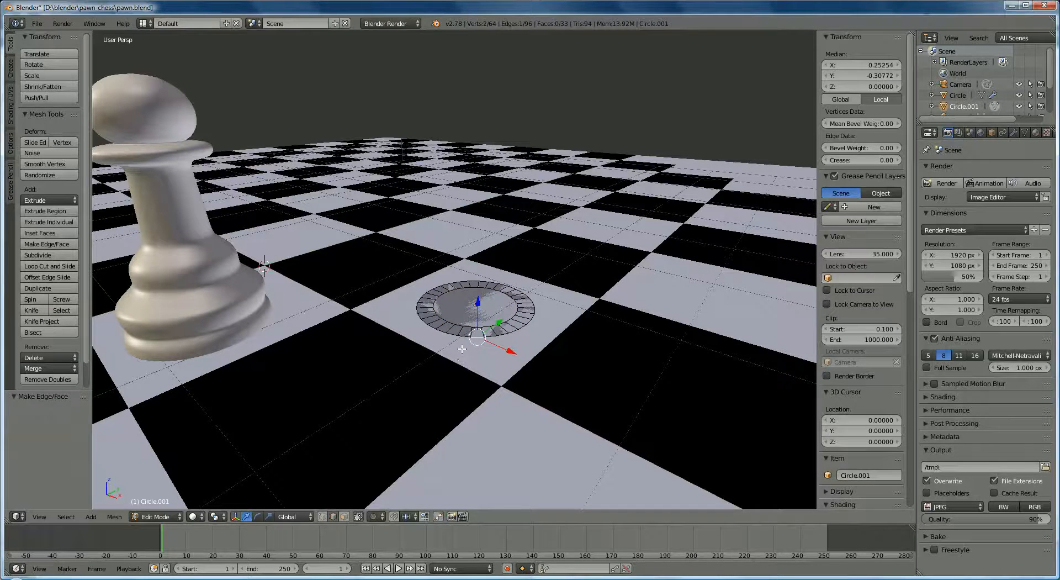
right_click(462, 340, "alt")
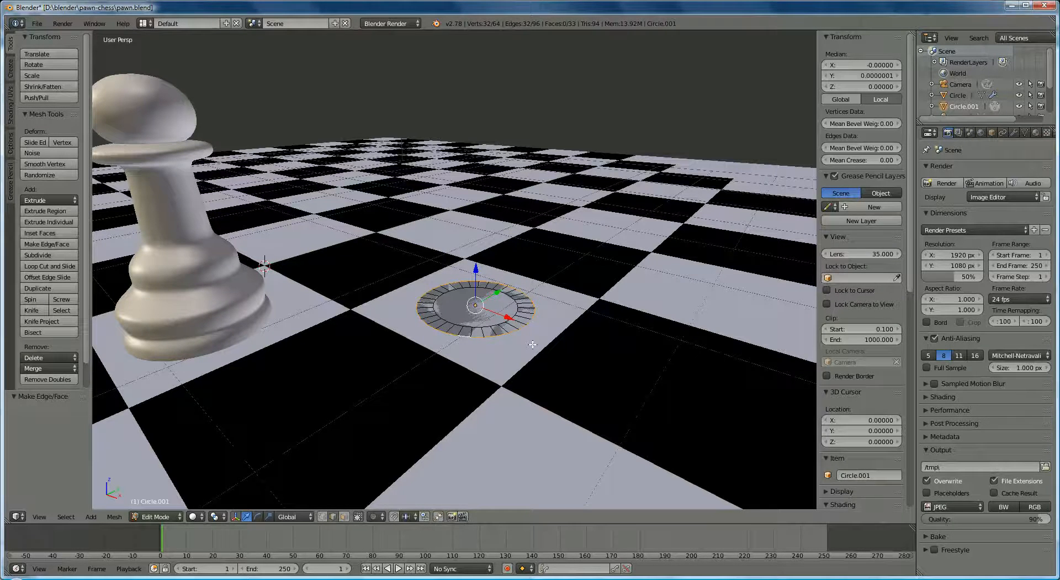
key("e")
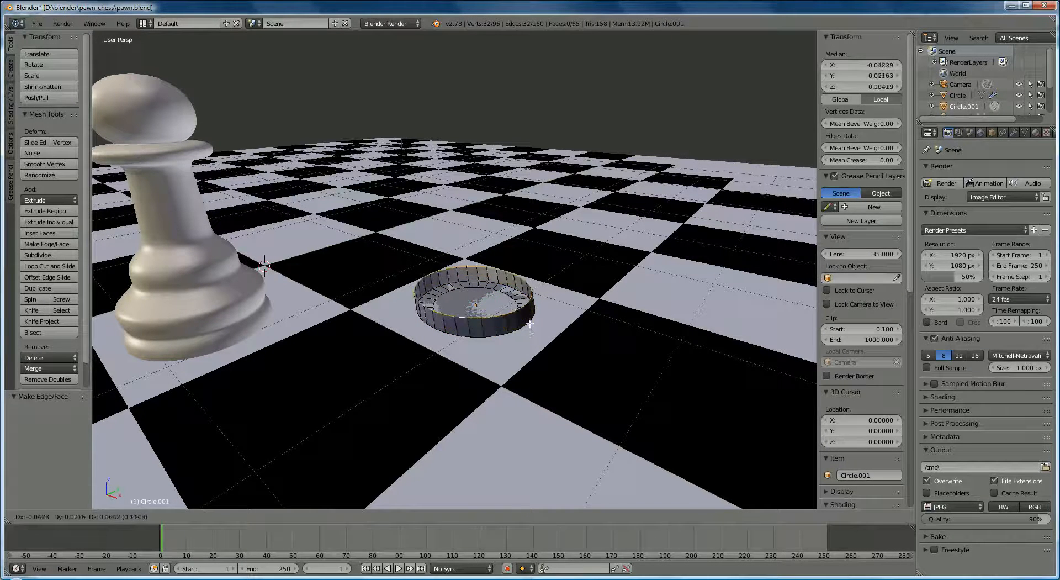
key("z")
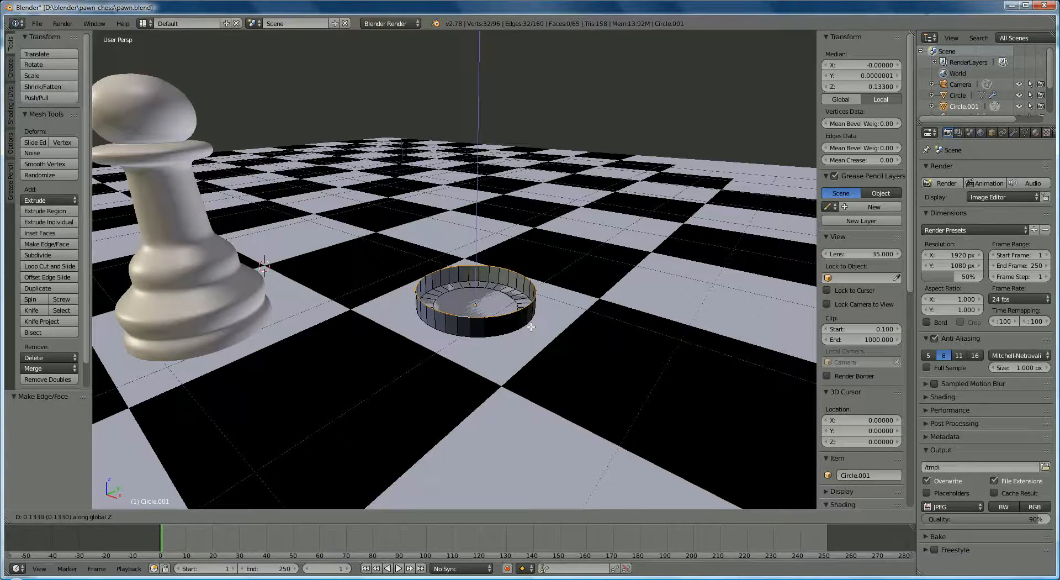
left_click(529, 332)
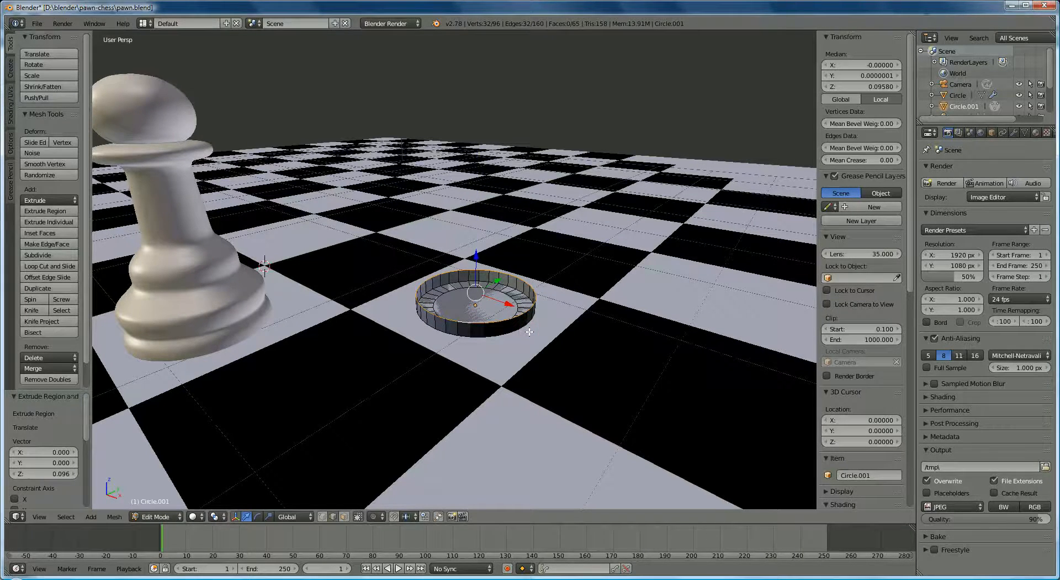
Extrude the base's upper rim another 0.061 or so along Z and scale it in to about 0.91
key("e")
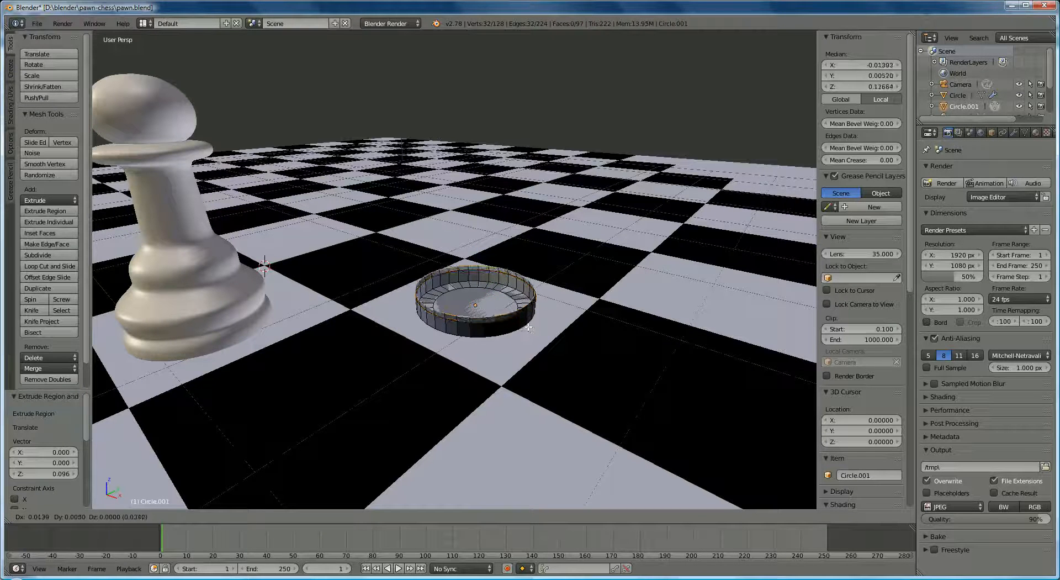
key("z")
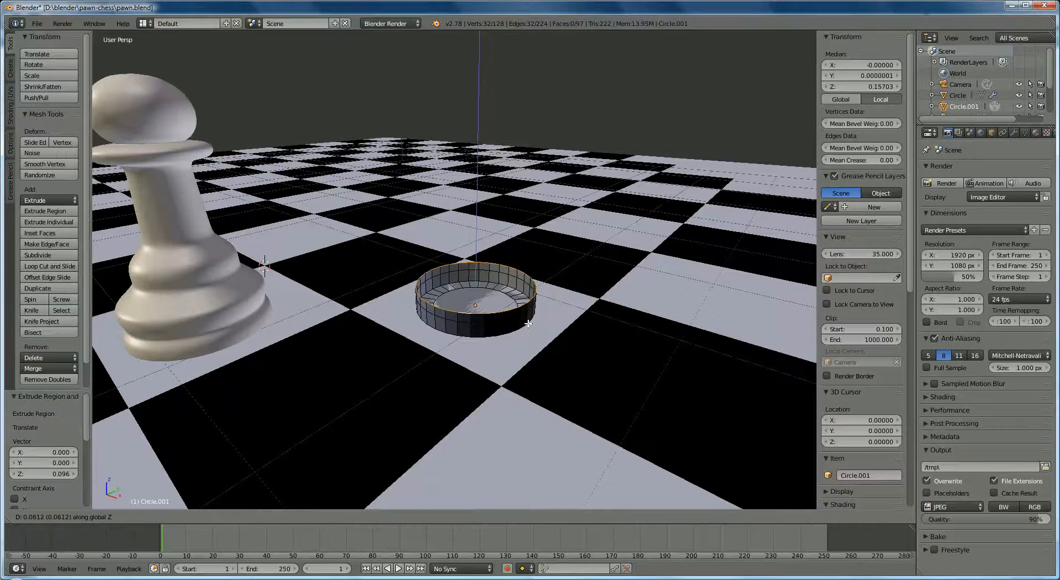
left_click(529, 323)
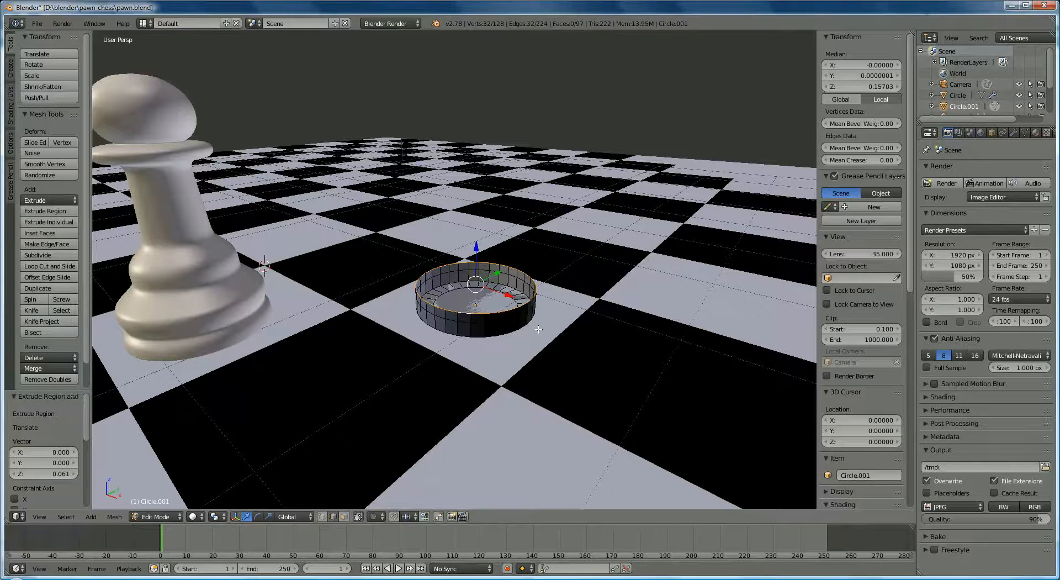
key("s")
left_click(532, 326)
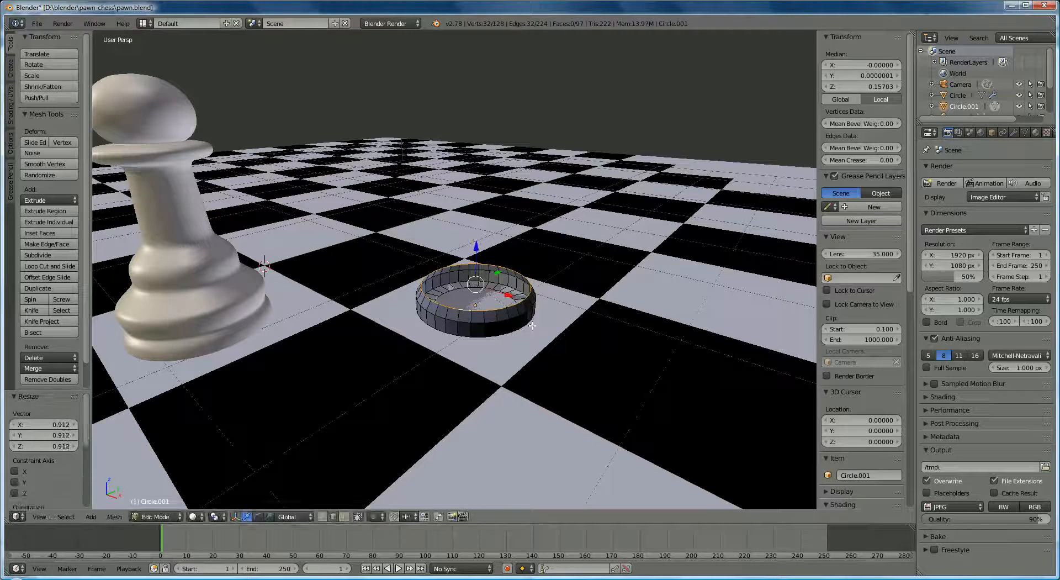
Start the Screencast Keys display
scroll(857, 406, "down", 6)
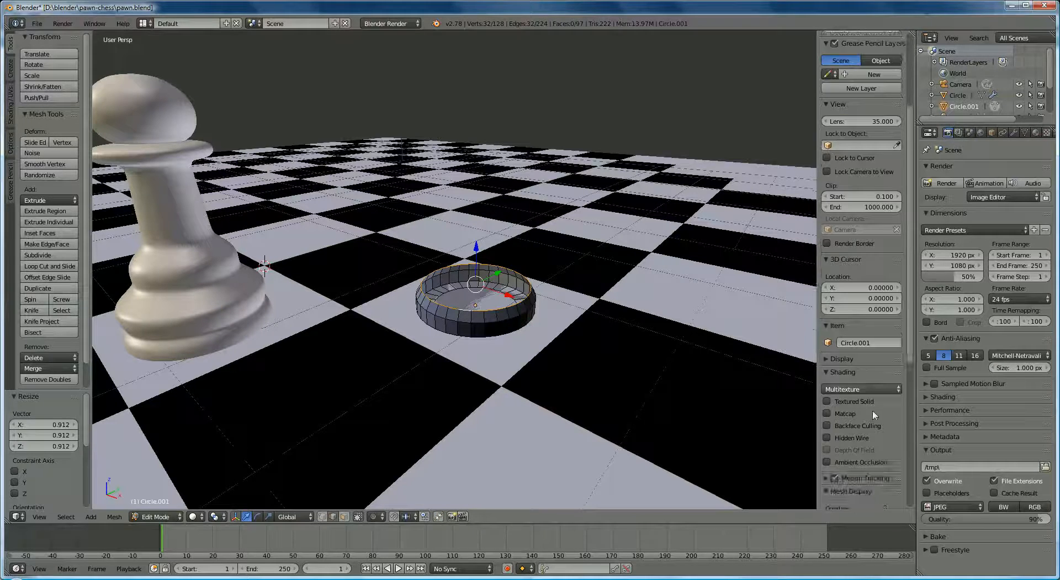
scroll(874, 416, "down", 12)
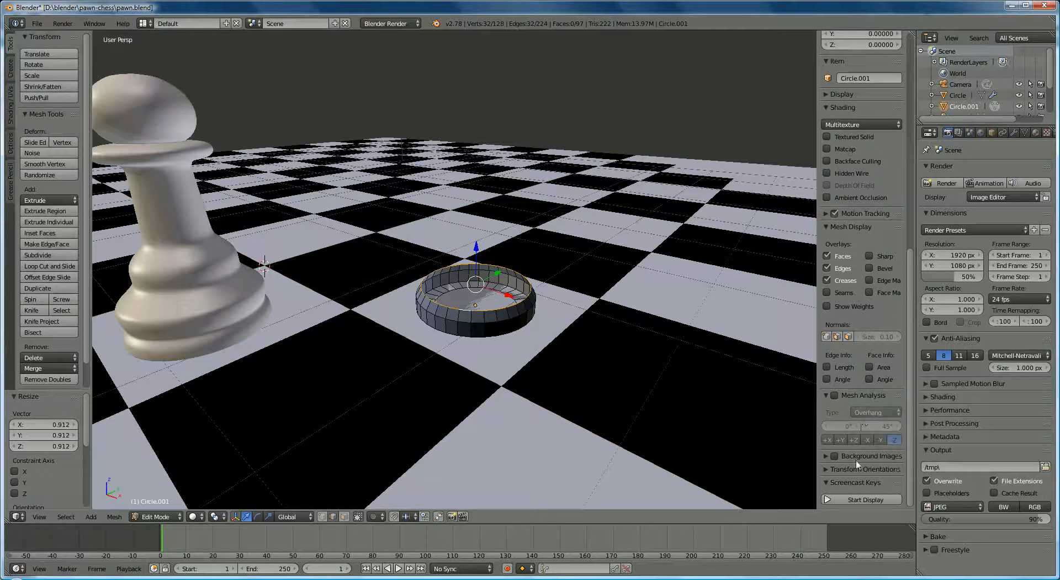
left_click(862, 500)
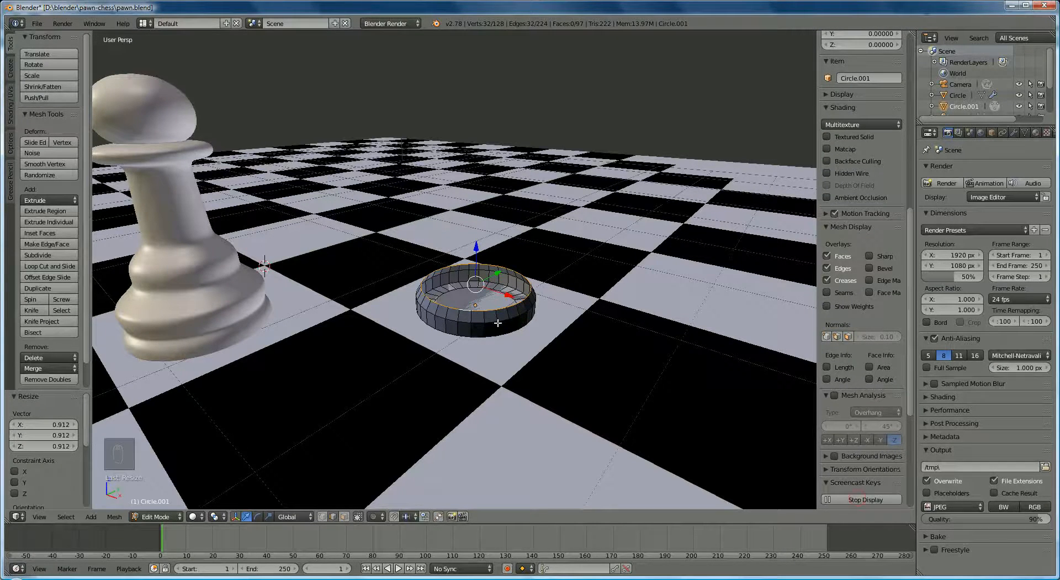
Extrude the narrowed rim about 0.076 upward along Z and flare it outward to a scale of about 1.07
scroll(497, 323, "up", 3)
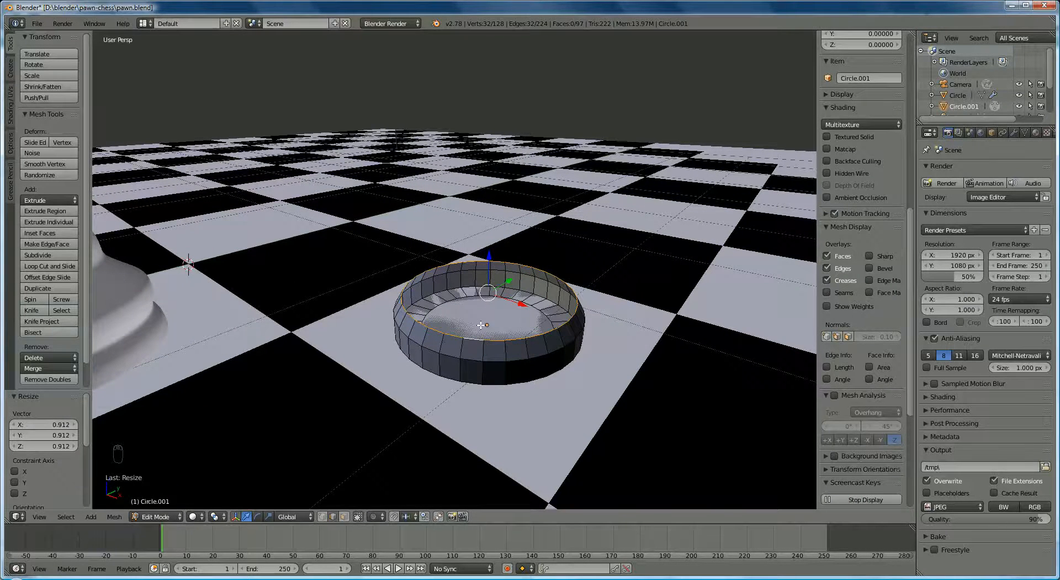
key("e")
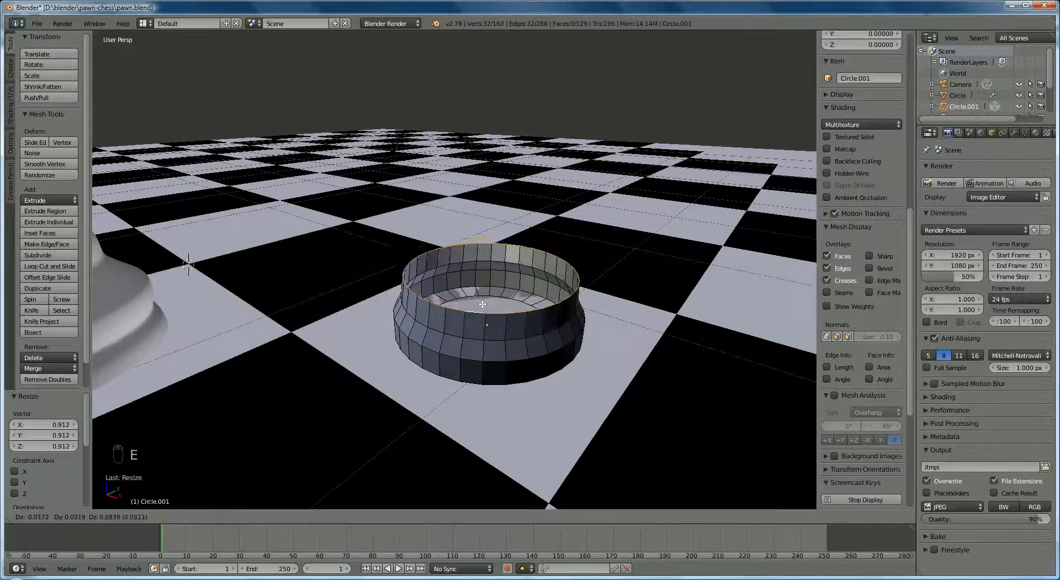
key("z")
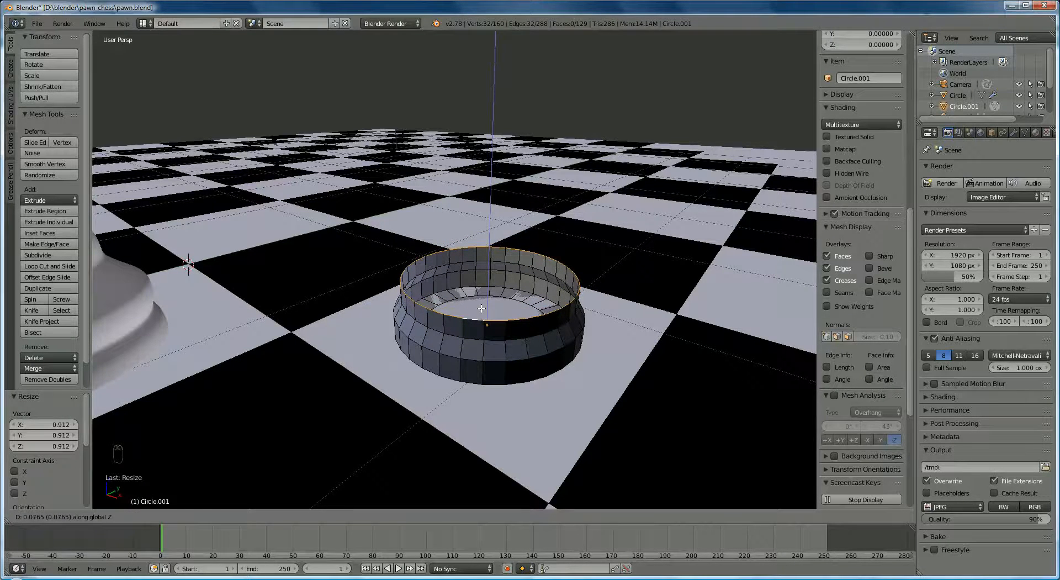
left_click(481, 308)
key("s")
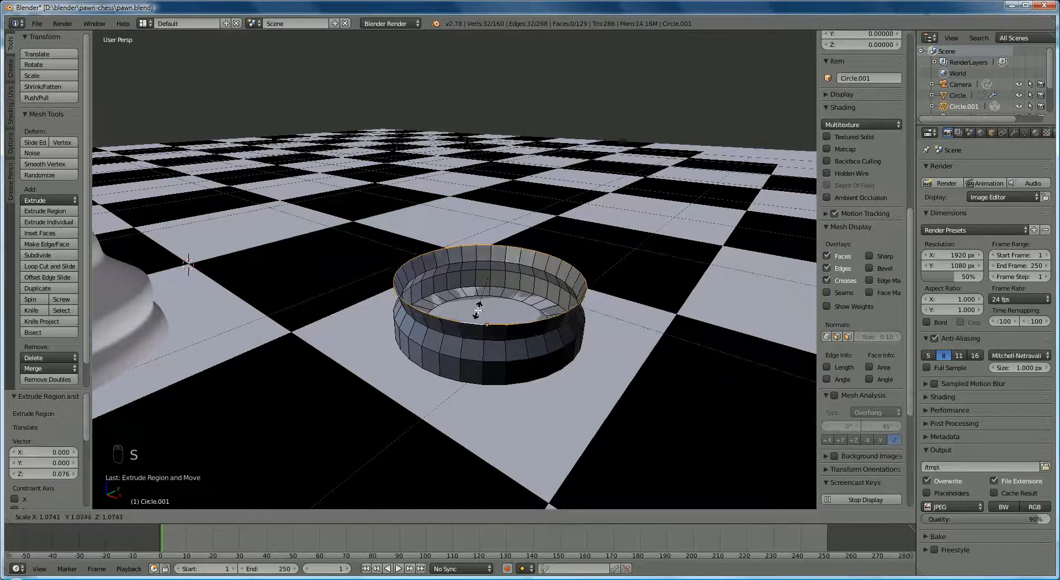
left_click(478, 309)
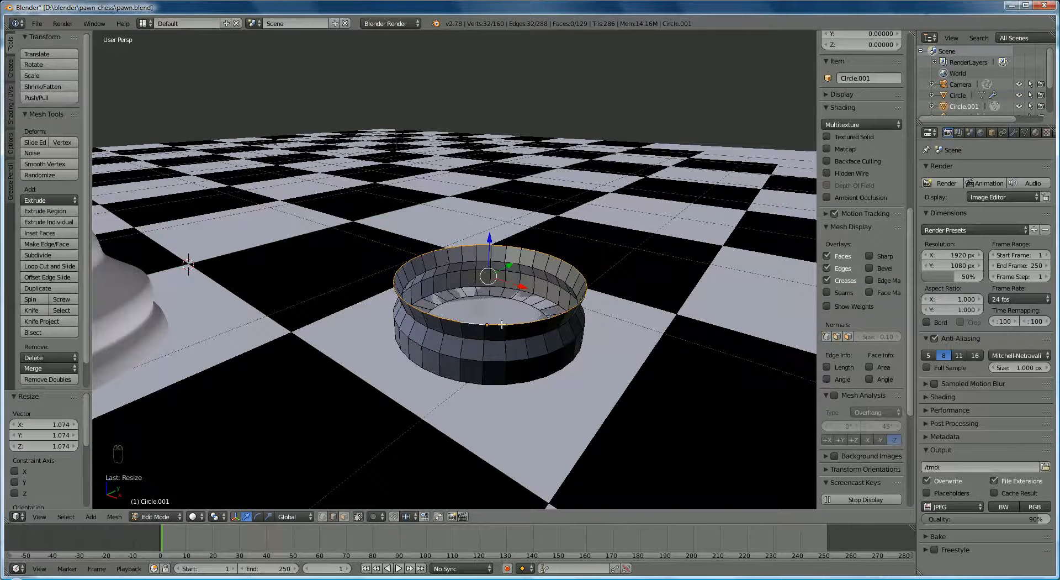
Extrude the flared rim straight up about 0.081 along Z
key("e")
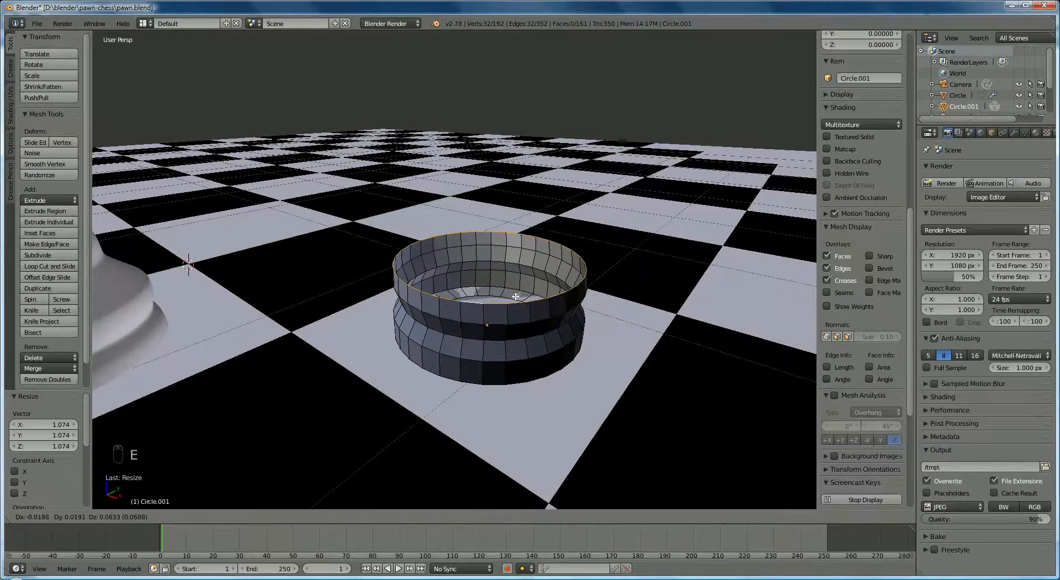
key("z")
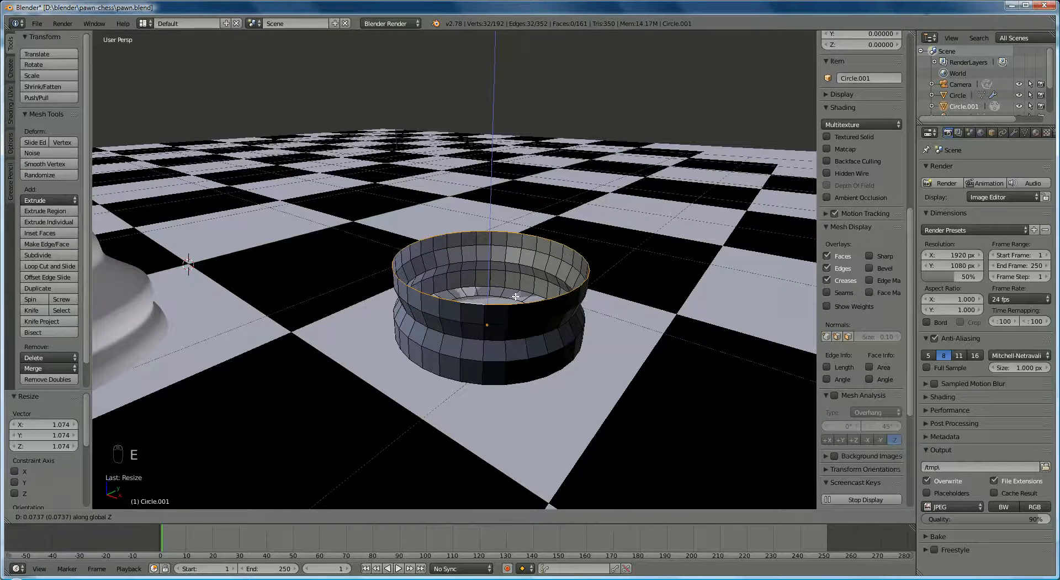
left_click(515, 295)
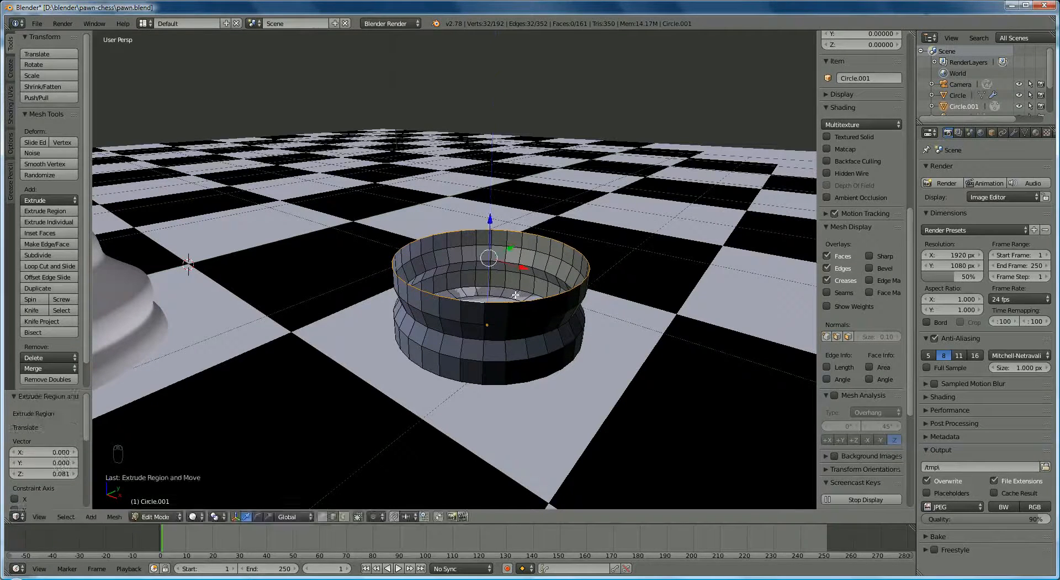
Extrude the upper rim about 0.24 along Z and taper it inward to a scale of about 0.72
key("e")
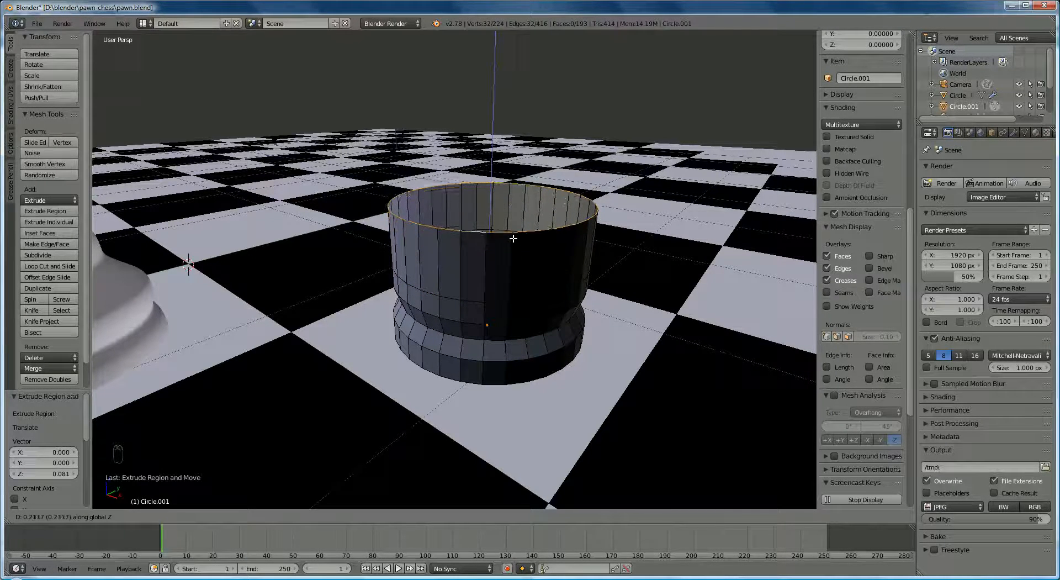
left_click(513, 236)
key("s")
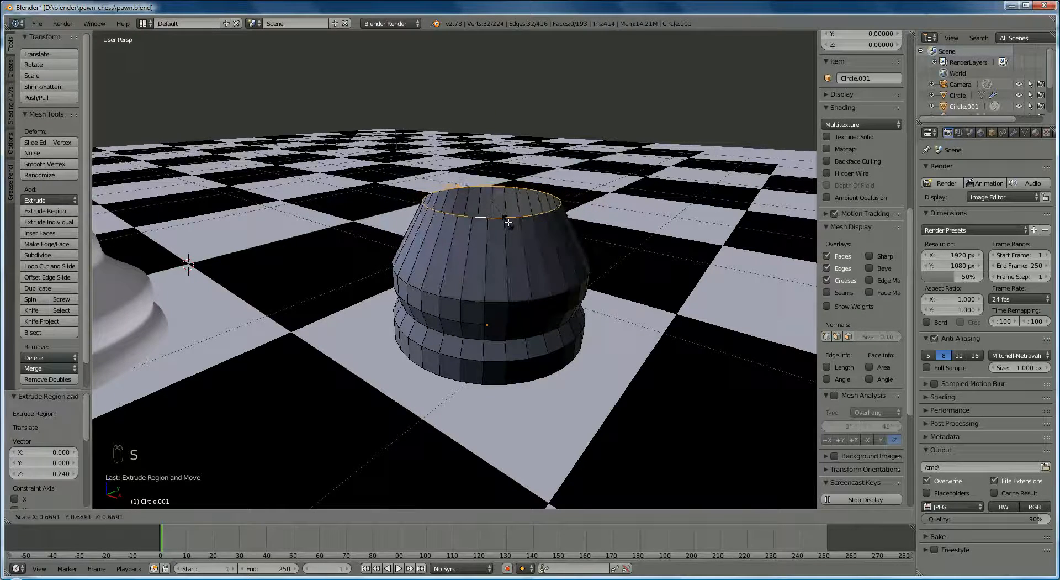
left_click(509, 226)
Extrude the top rim about 0.805 up along Z and taper it inward to a scale of about 0.64
scroll(543, 292, "down", 3)
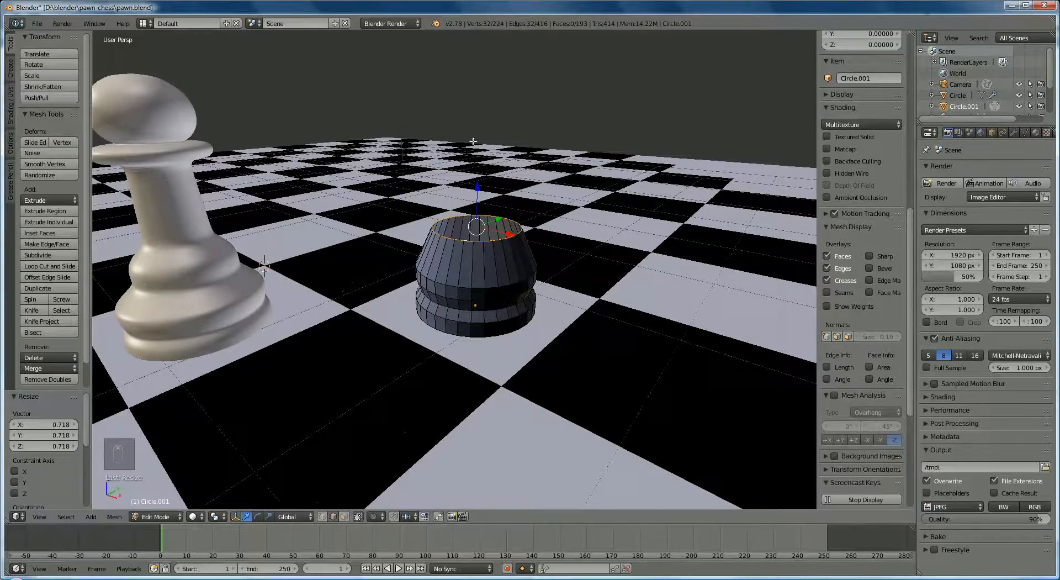
mouse_move(560, 186)
middle_mouse_down()
mouse_move(599, 196)
mouse_move(580, 208)
mouse_move(576, 197)
middle_mouse_up()
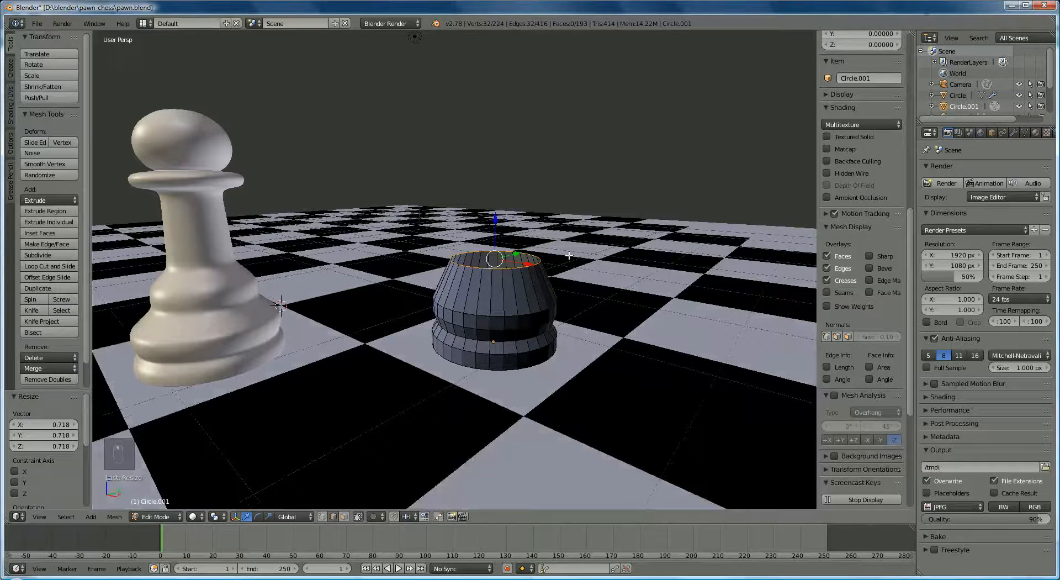
key("e")
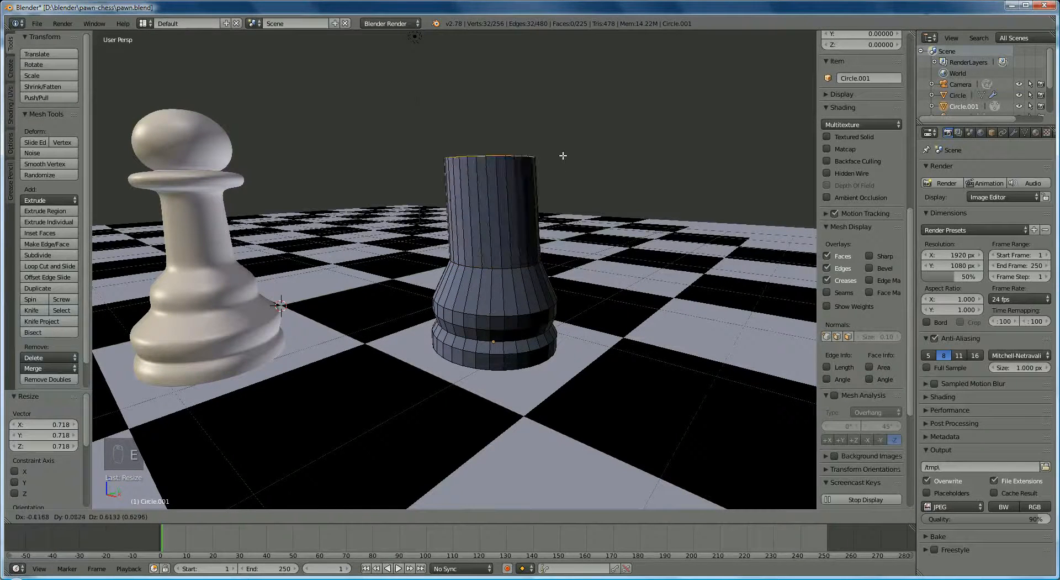
key("z")
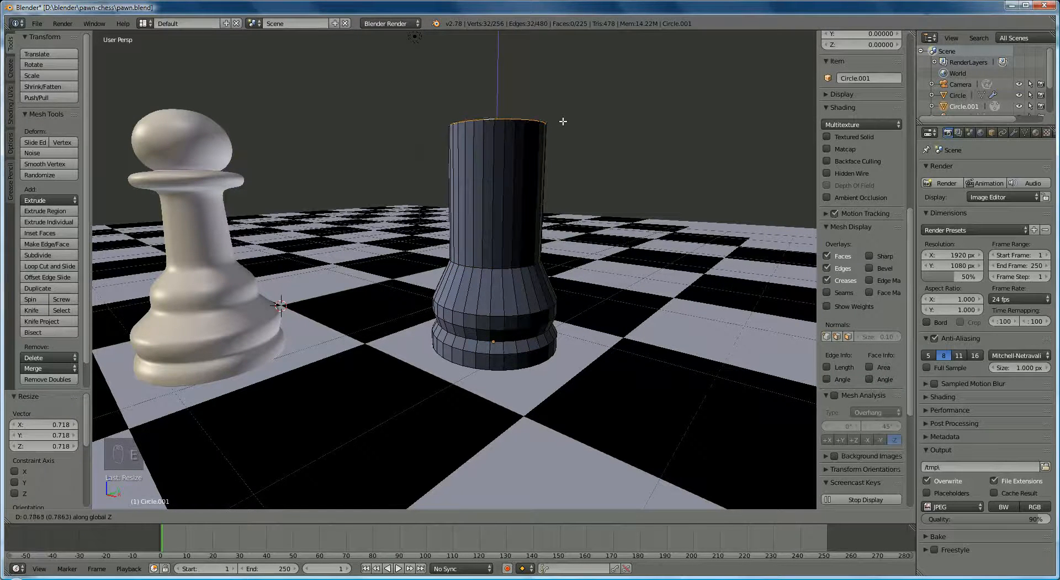
left_click(562, 120)
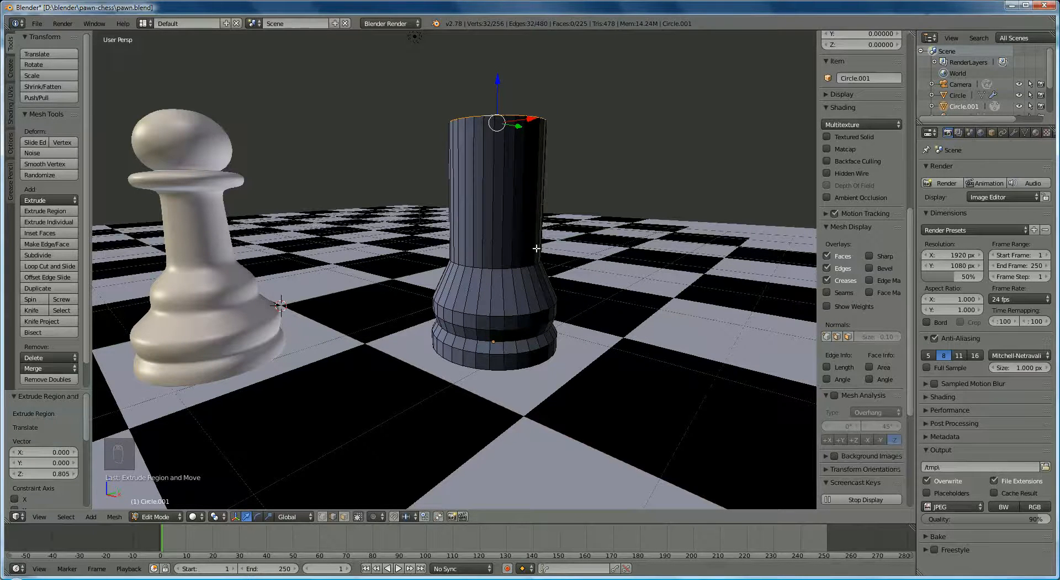
key("s")
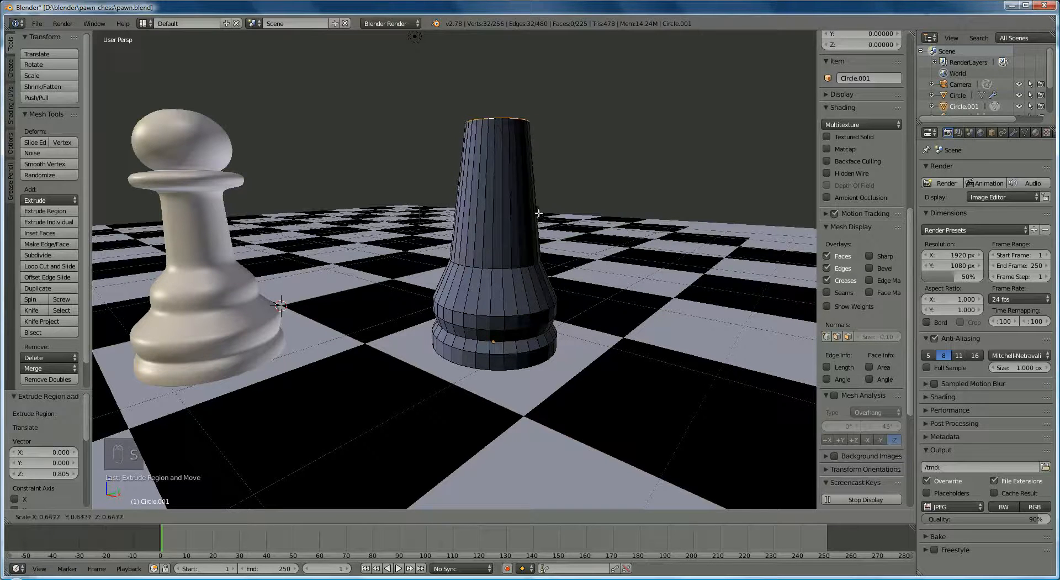
left_click(538, 212)
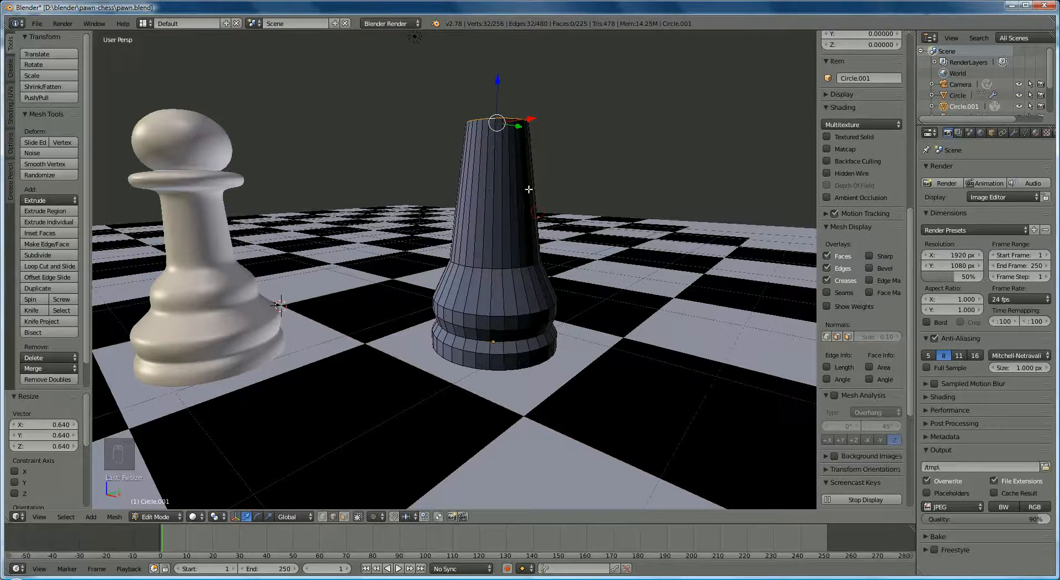
Extrude the rim at the top of the column outward into a flat ledge at a scale of about 1.81
middle_click_drag(544, 150, 541, 250)
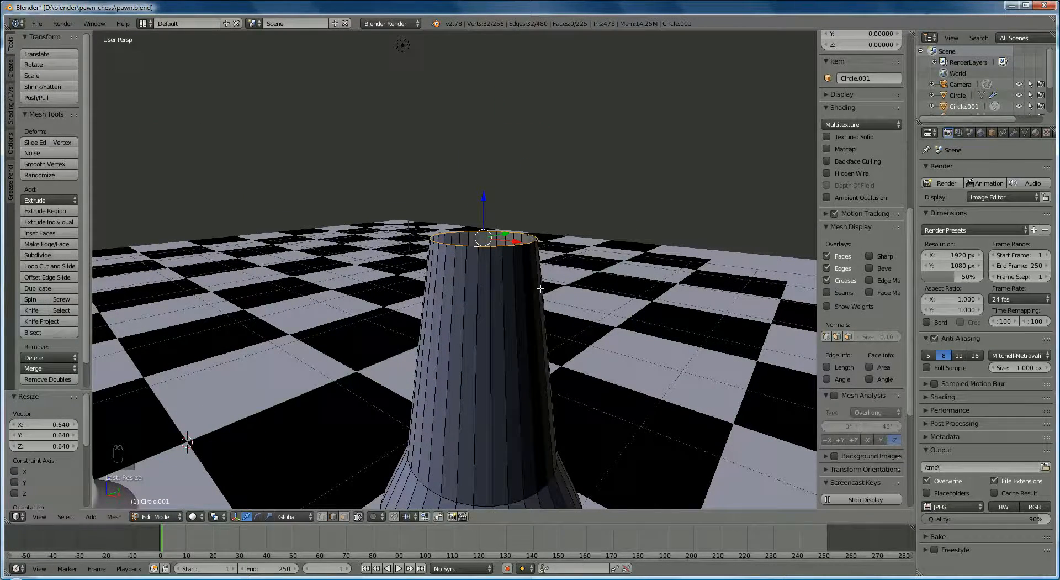
key("e")
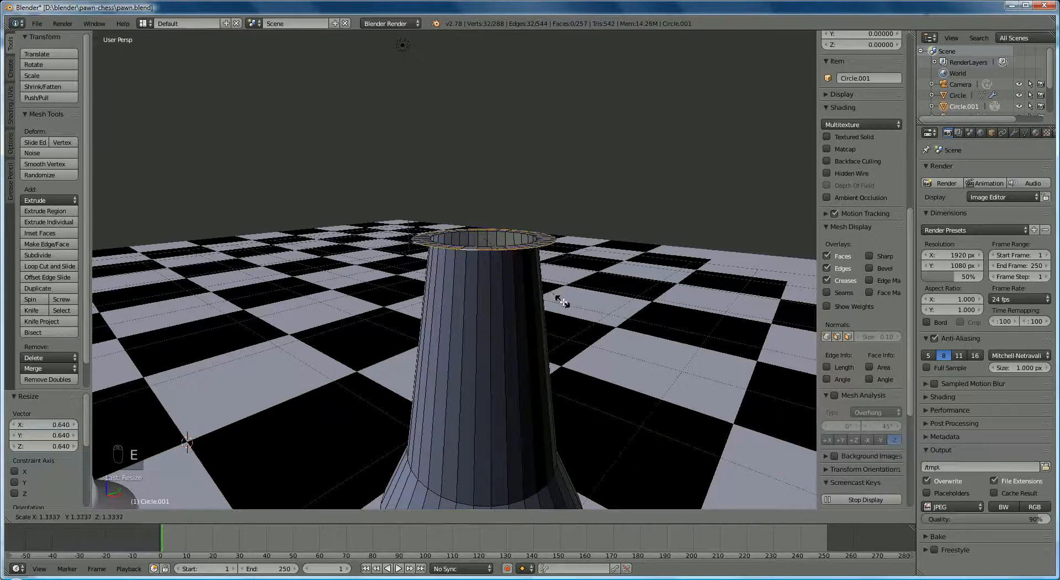
left_click(587, 328)
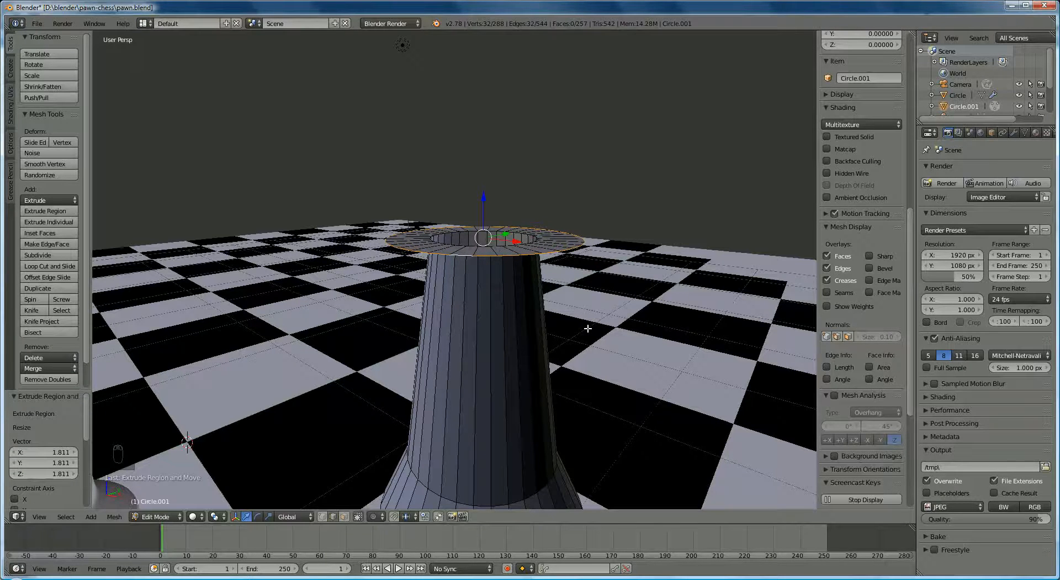
Extrude the ledge's outer edge straight up about 0.351 along Z to form the tower wall
key("e")
key("z")
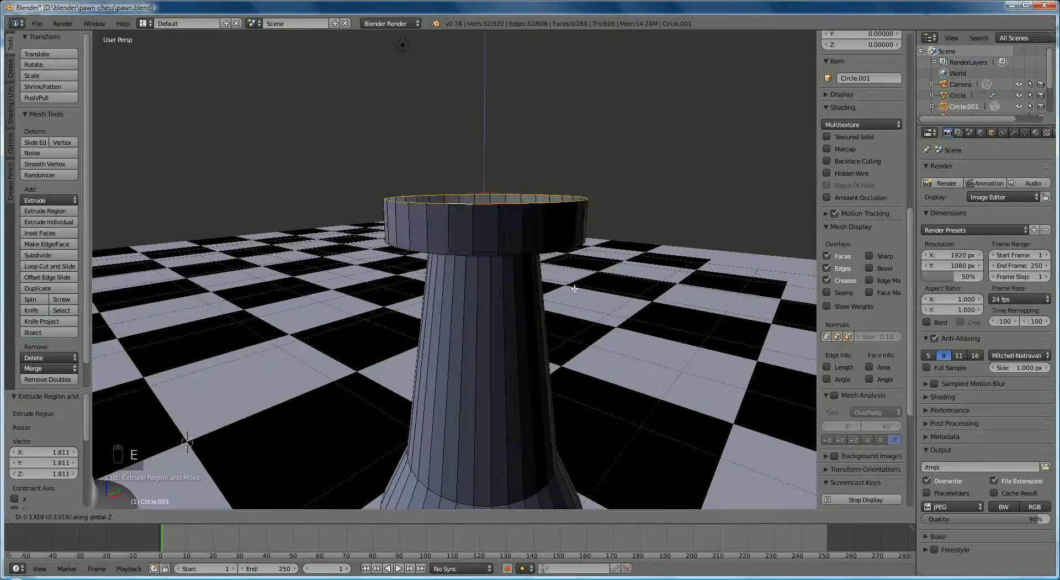
left_click(577, 227)
Extrude the wall's upper edge inward at a scale of about 0.786 to give the wall a flat top
scroll(592, 332, "down", 3)
mouse_move(591, 331)
middle_mouse_down()
mouse_move(568, 267)
mouse_move(574, 333)
middle_mouse_up()
scroll(574, 333, "up", 3)
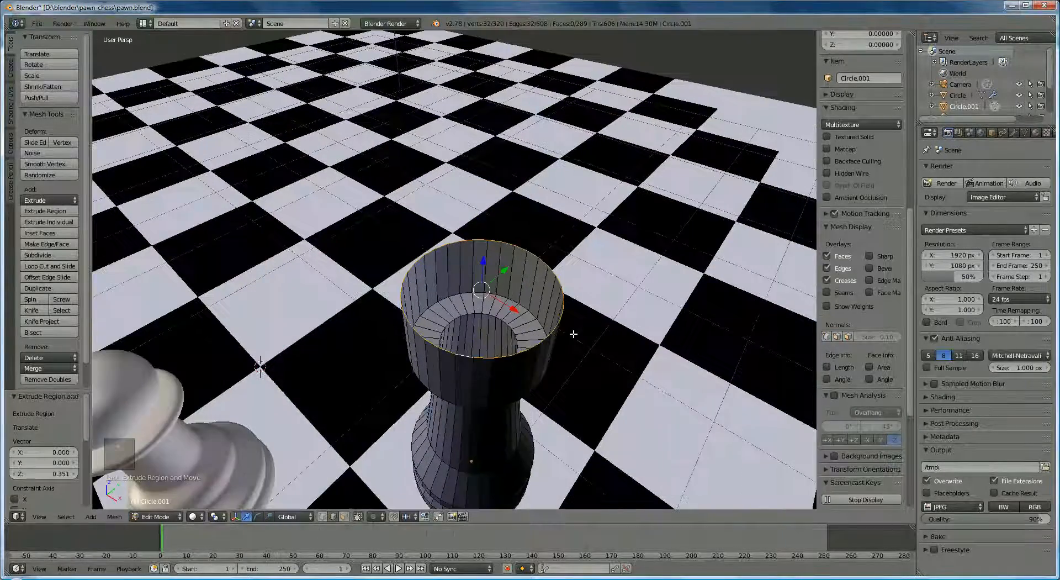
key("e")
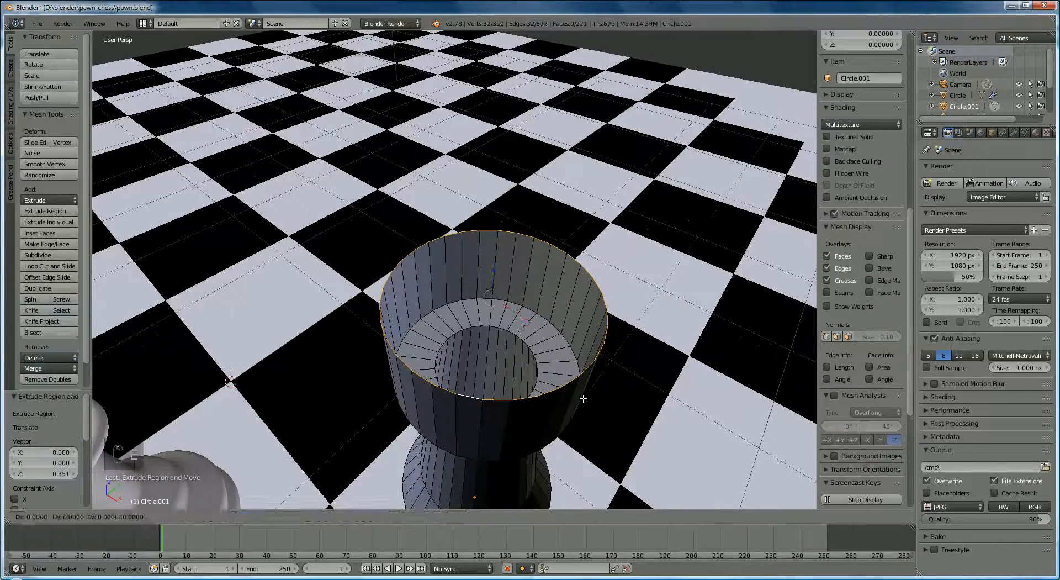
key("s")
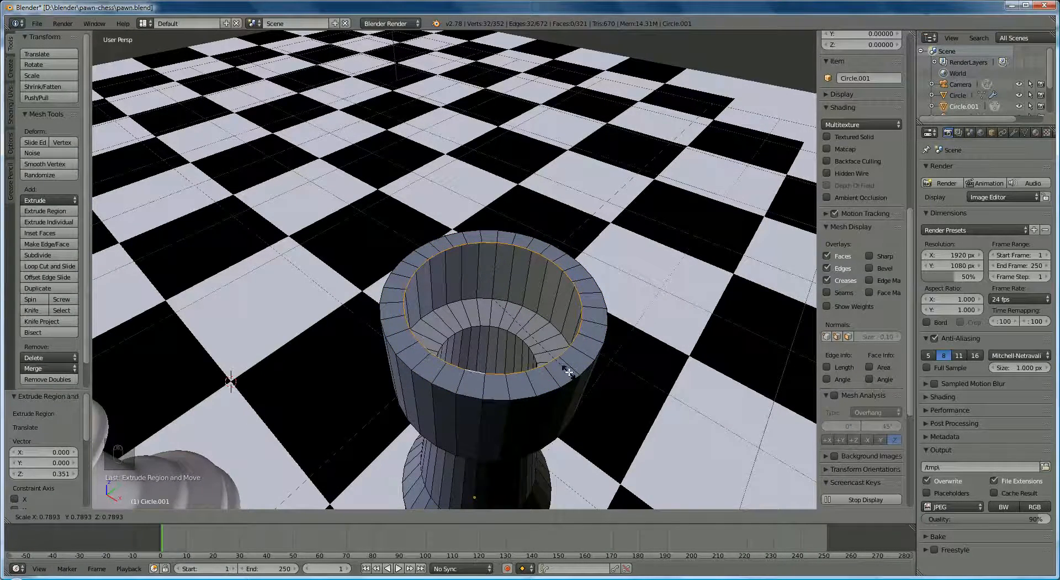
left_click(569, 372)
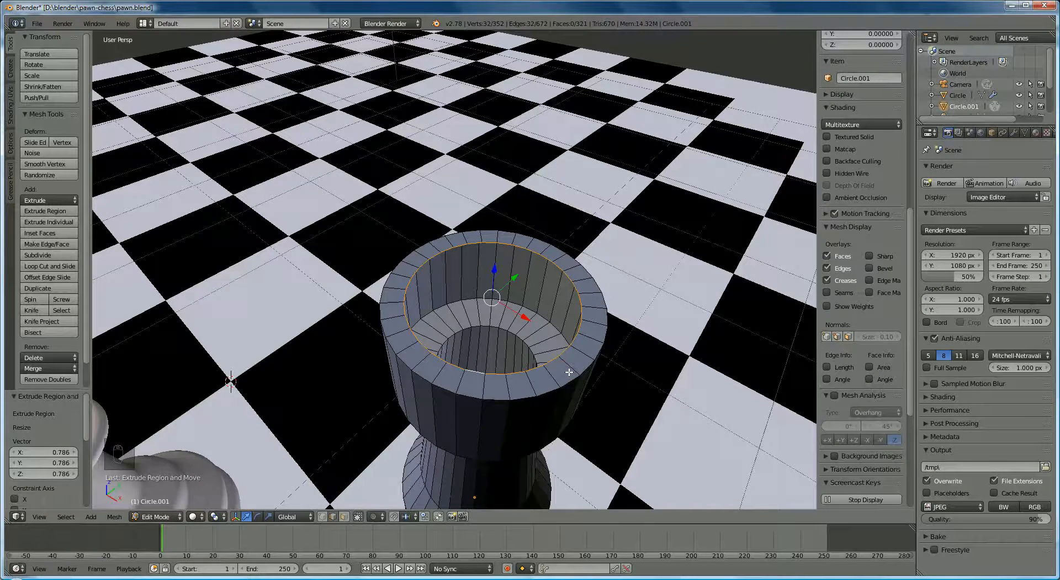
Extrude the inner rim edge about 0.245 down along Z inside the tower head
key("e")
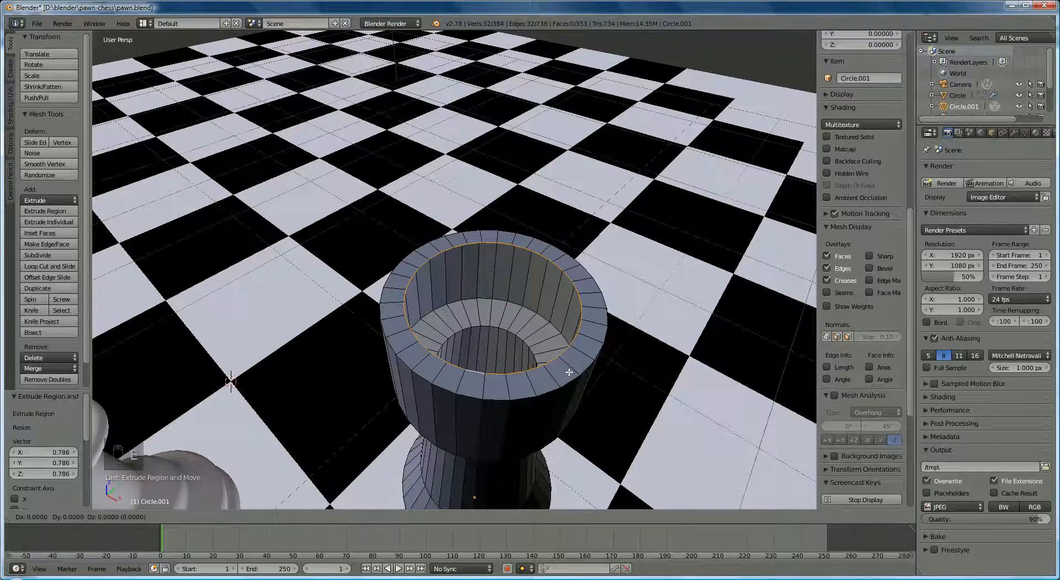
key("z")
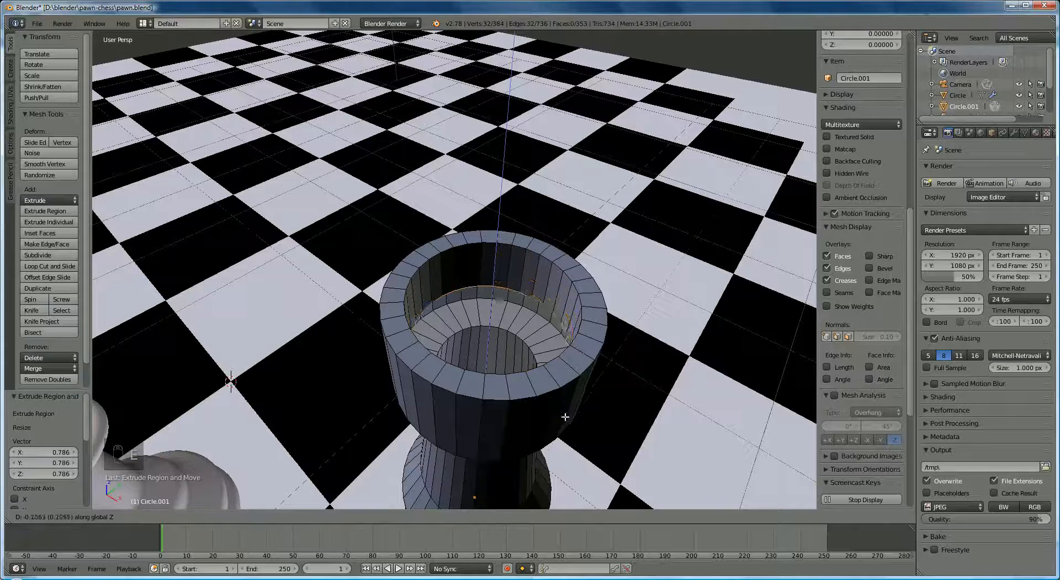
left_click(565, 423)
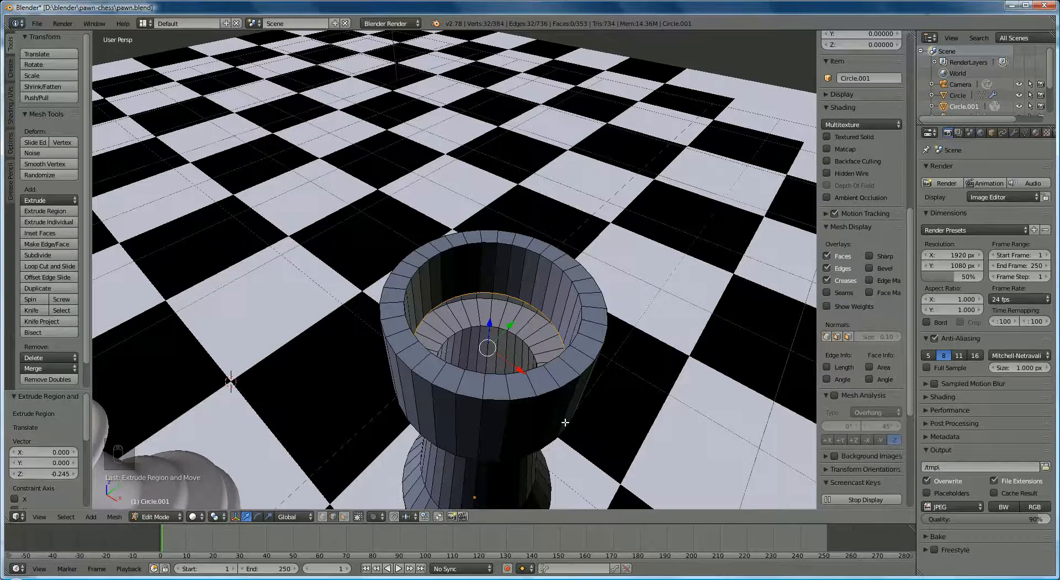
Extrude the lowered inner edge inward at a scale of about 0.668 and fill the remaining hole with a face
key("e")
key("s")
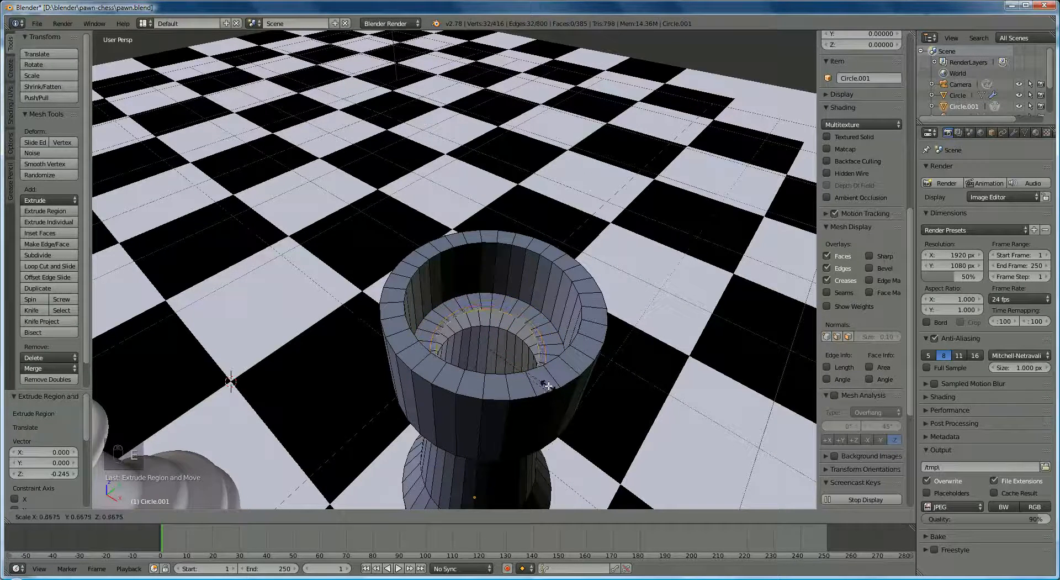
left_click(548, 386)
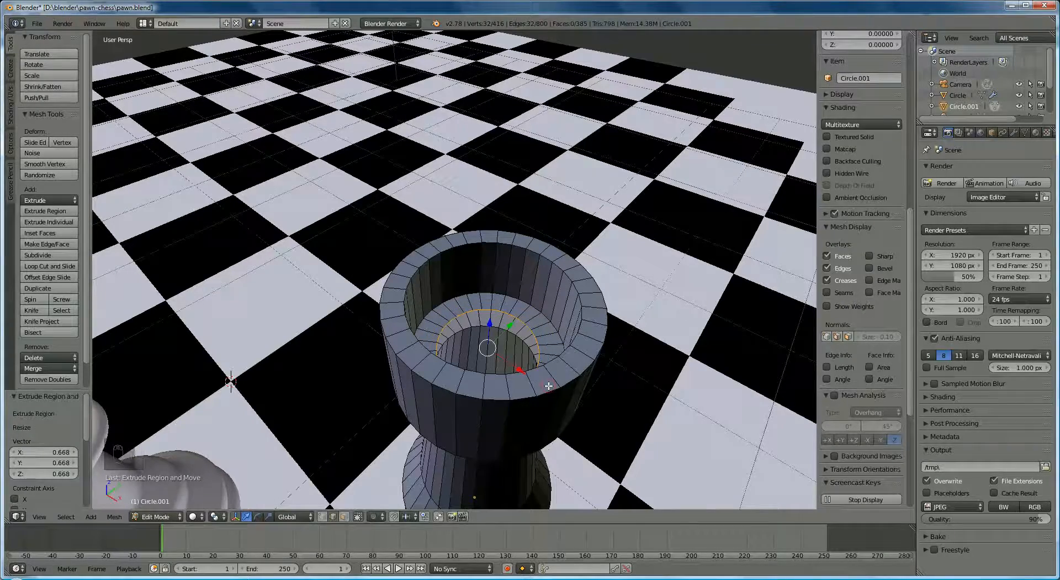
key("f")
Add a Subdivision Surface modifier to the new piece with View and Render subdivisions both set to 3
middle_click_drag(529, 371, 528, 347)
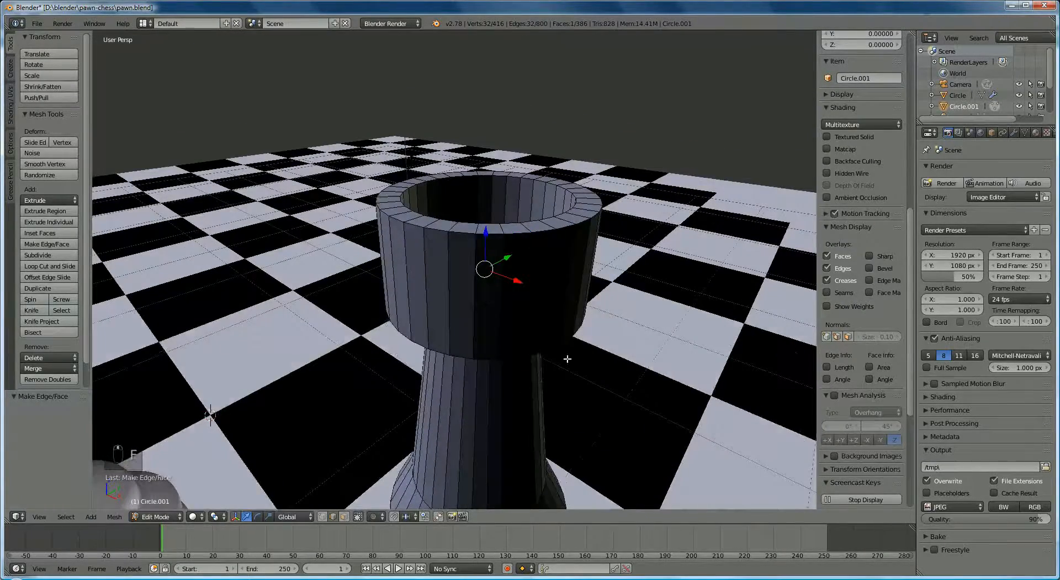
scroll(567, 358, "down", 4)
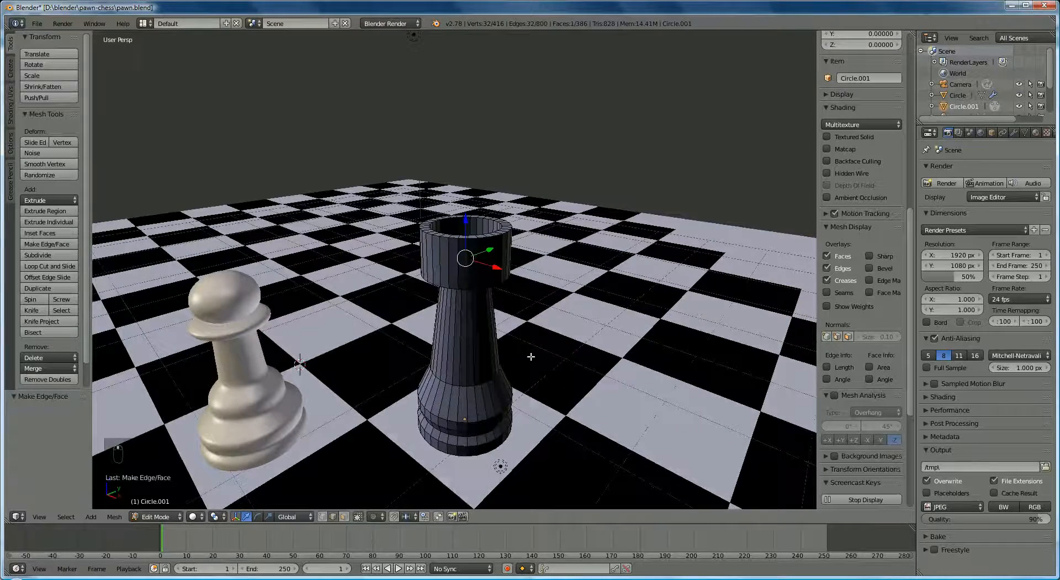
left_click(1014, 133)
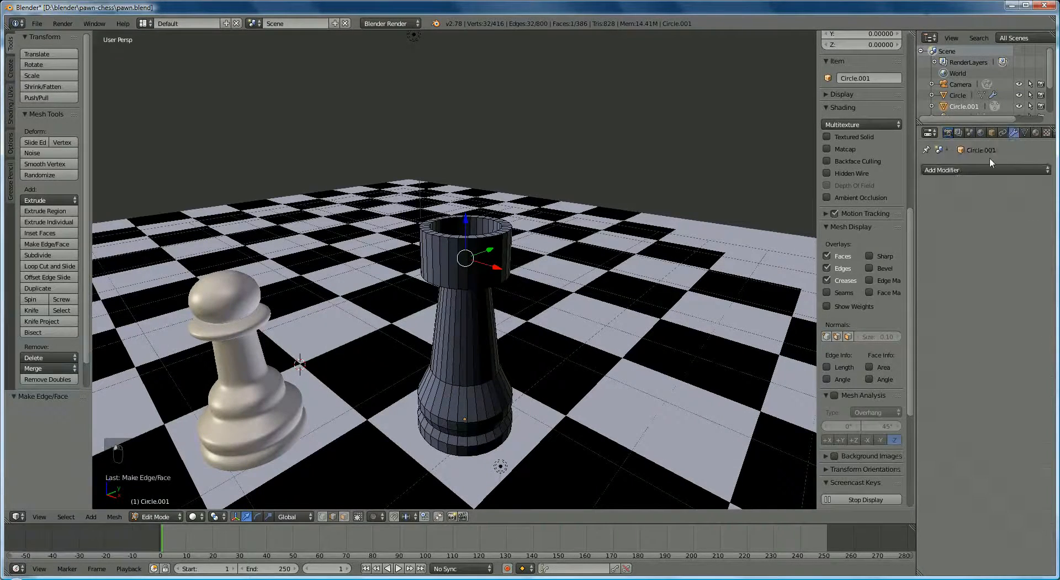
left_click(982, 169)
left_click(845, 353)
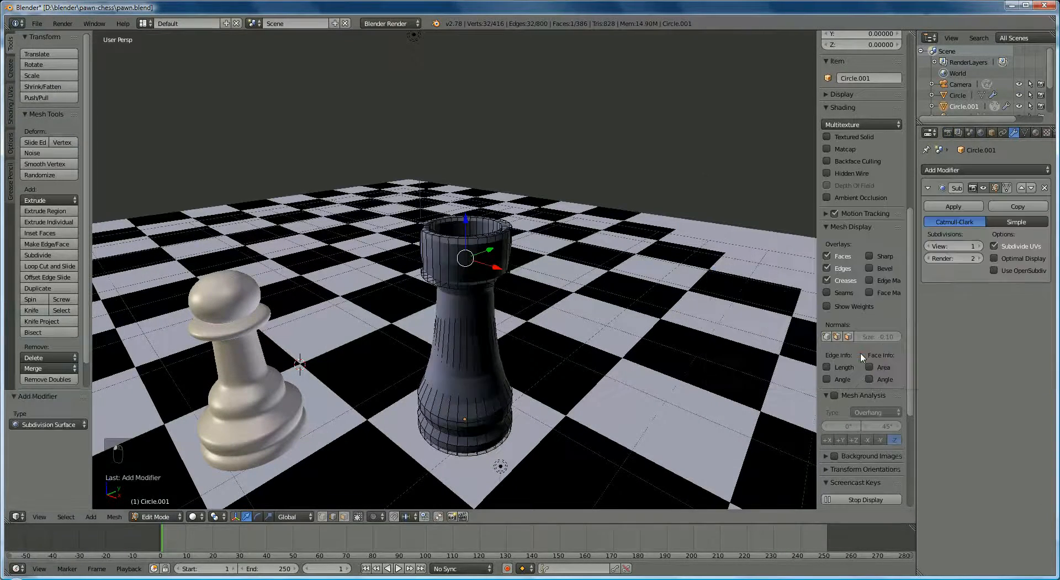
left_click(980, 247)
left_click(979, 246)
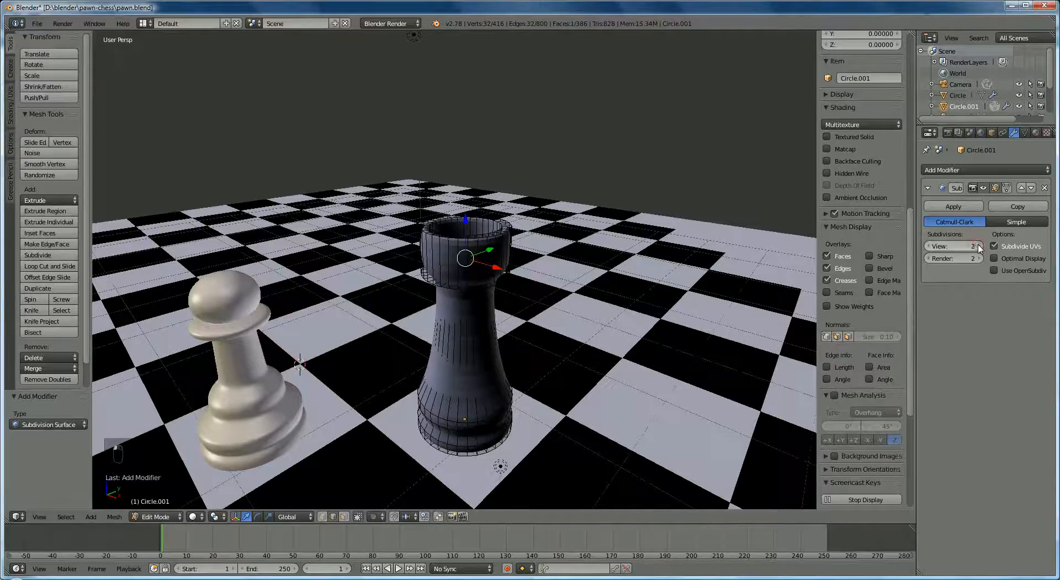
left_click(979, 258)
Select the outer and inner edge loops of the tower's top rim and set their mean crease to 0.6
middle_click_drag(565, 335, 561, 363)
scroll(561, 350, "up", 3)
scroll(562, 350, "up", 2)
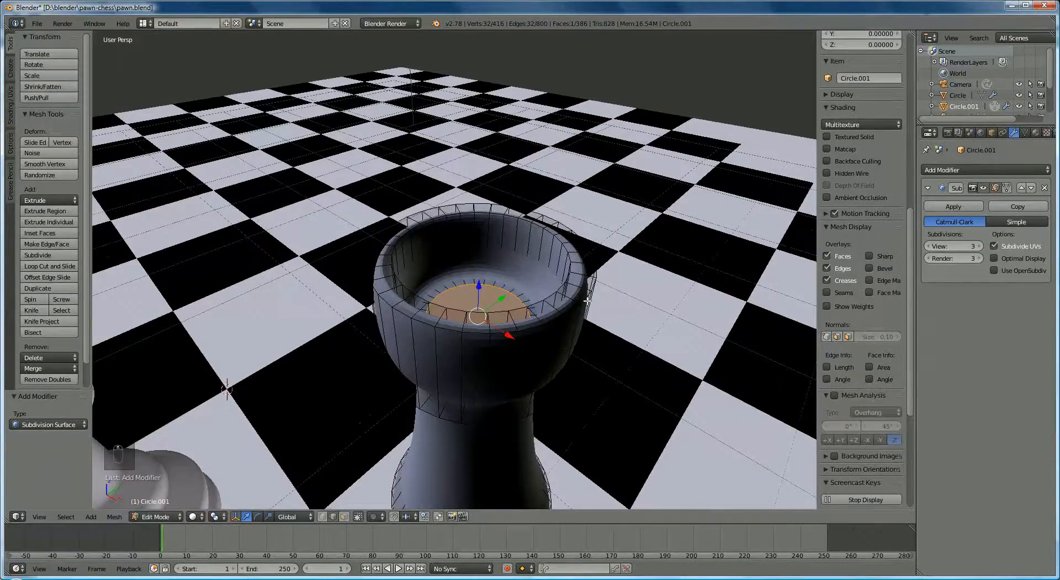
middle_click_drag(575, 331, 557, 304)
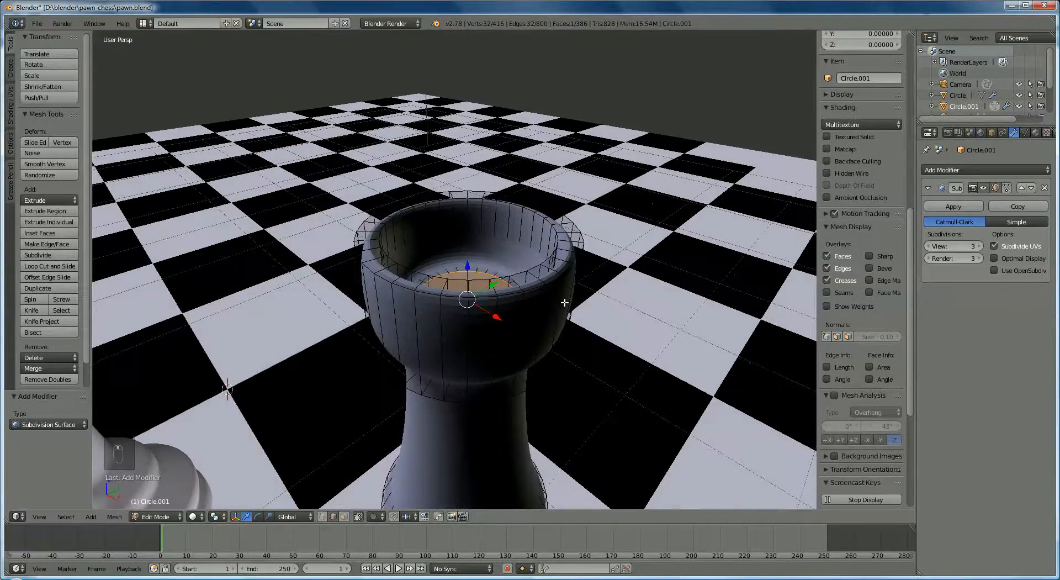
scroll(564, 303, "up", 2)
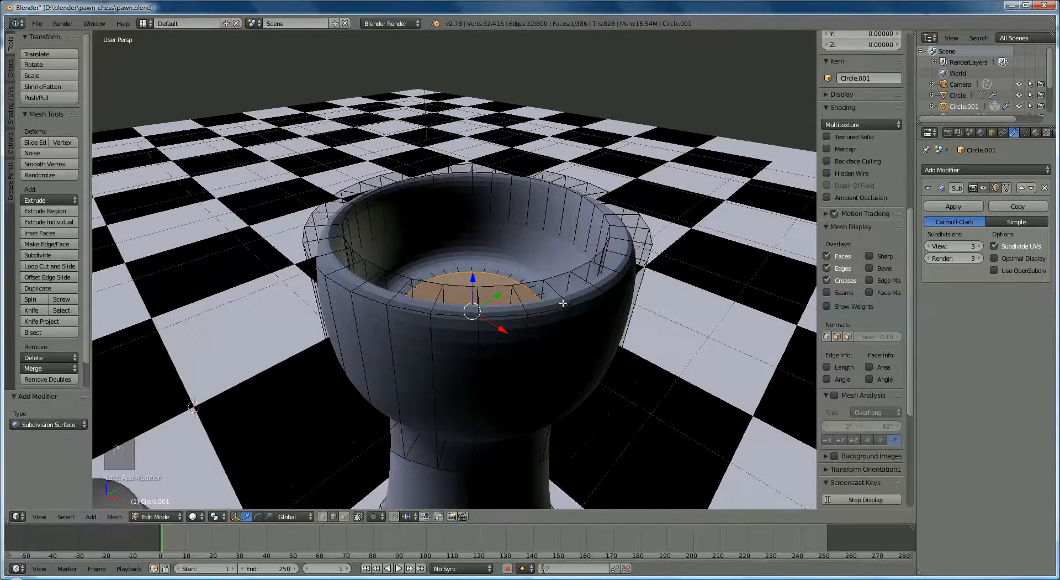
right_click(414, 311)
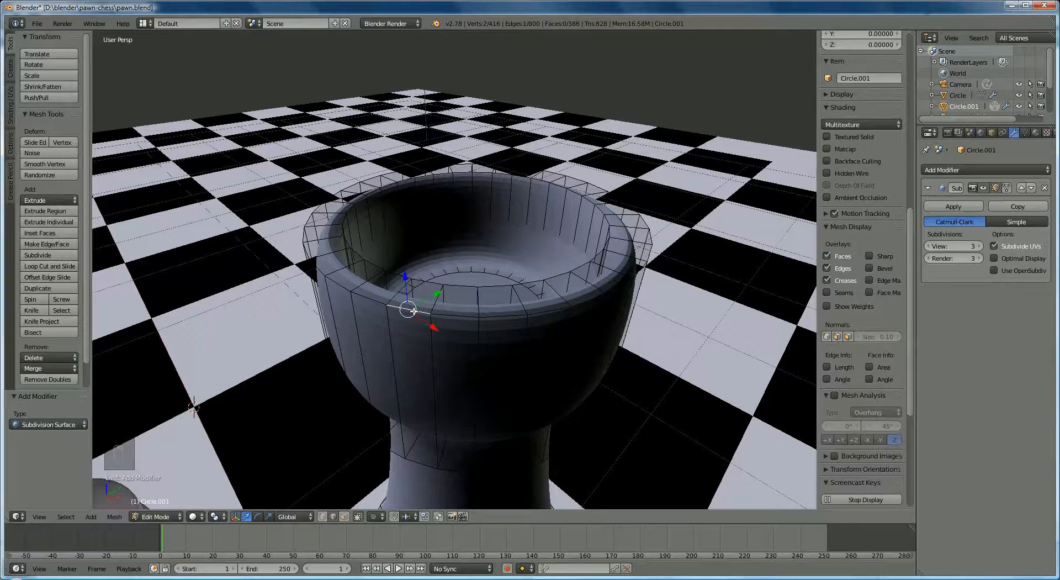
right_click(372, 296, "alt")
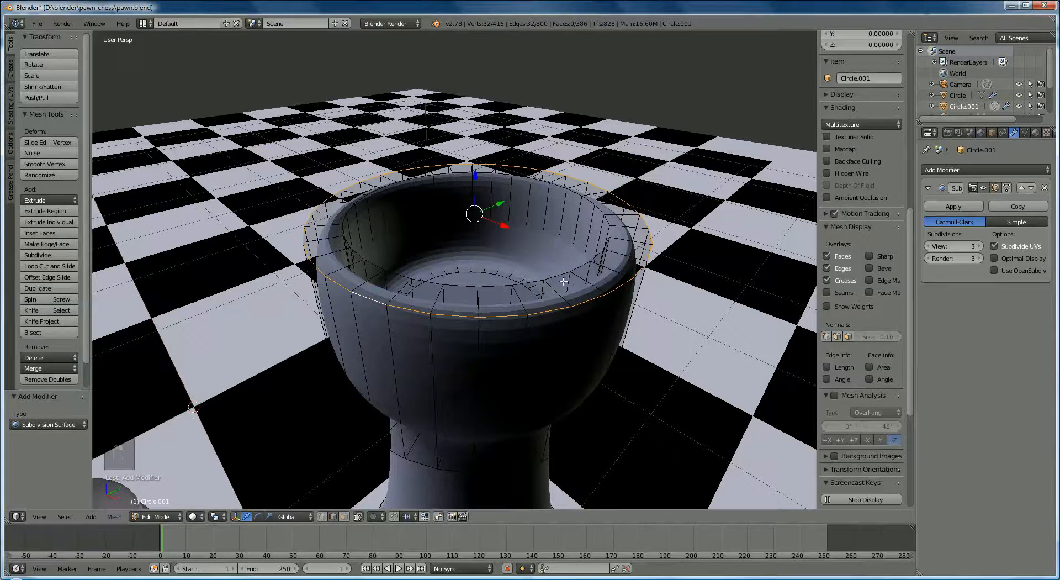
right_click(530, 280, "alt+shift")
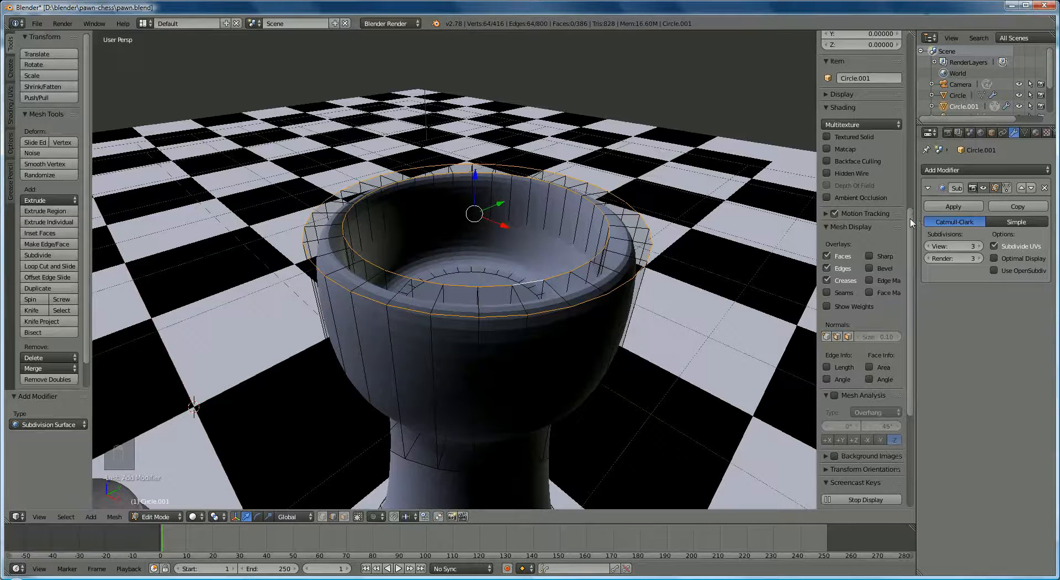
left_click_drag(910, 218, 912, 61)
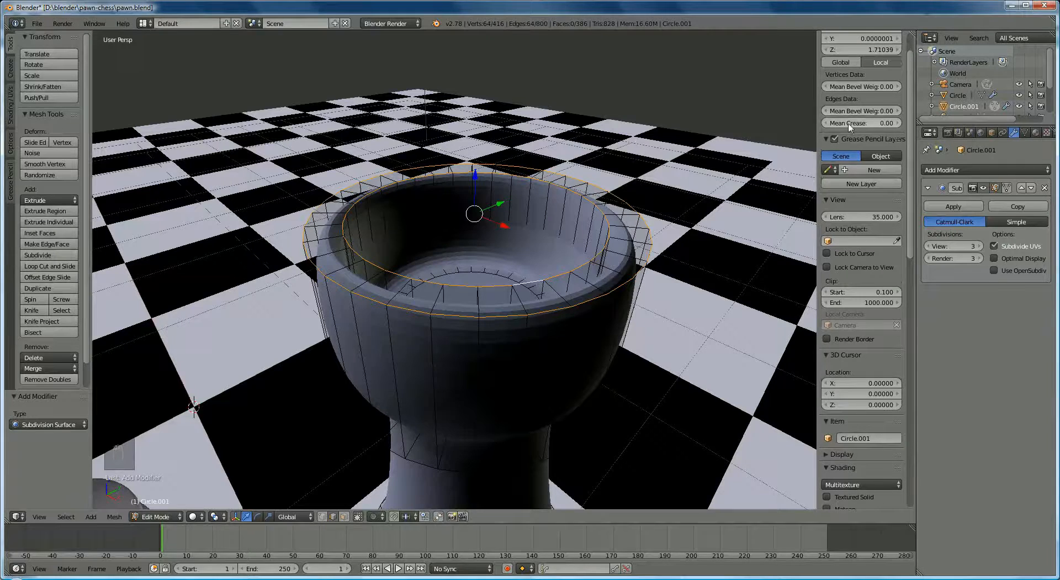
left_click_drag(849, 126, 879, 126)
left_click_drag(881, 126, 888, 127)
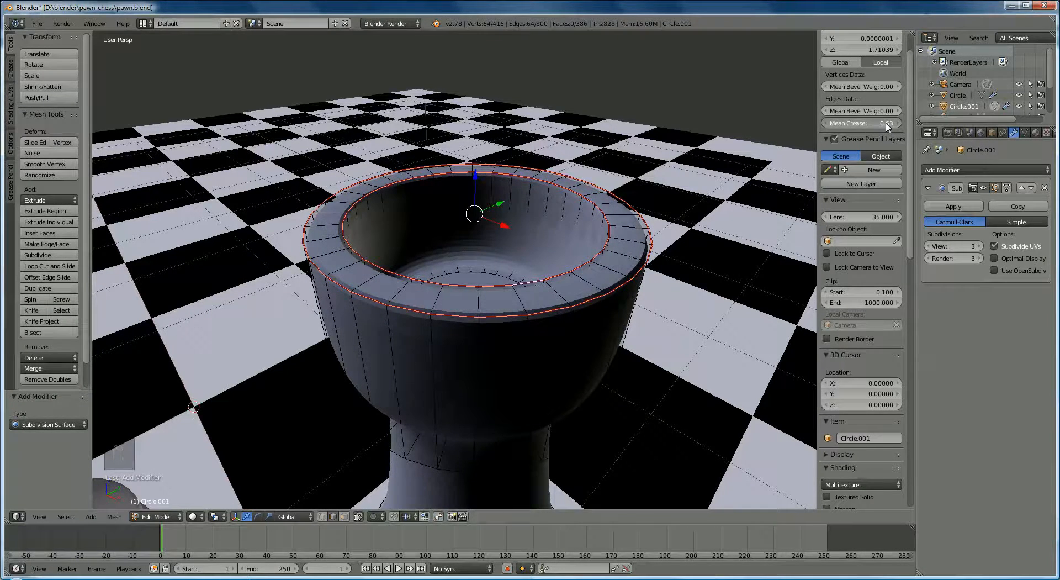
left_click(886, 126)
type("0.6")
key("Return")
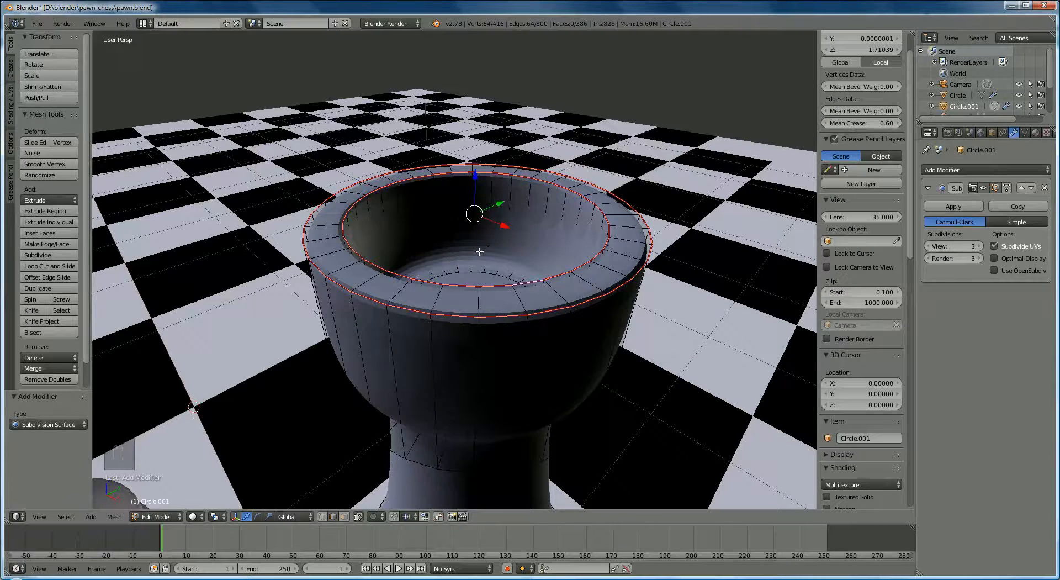
Select the edge loop around the floor inside the tower head and set its mean crease to 0.90
left_click(196, 518)
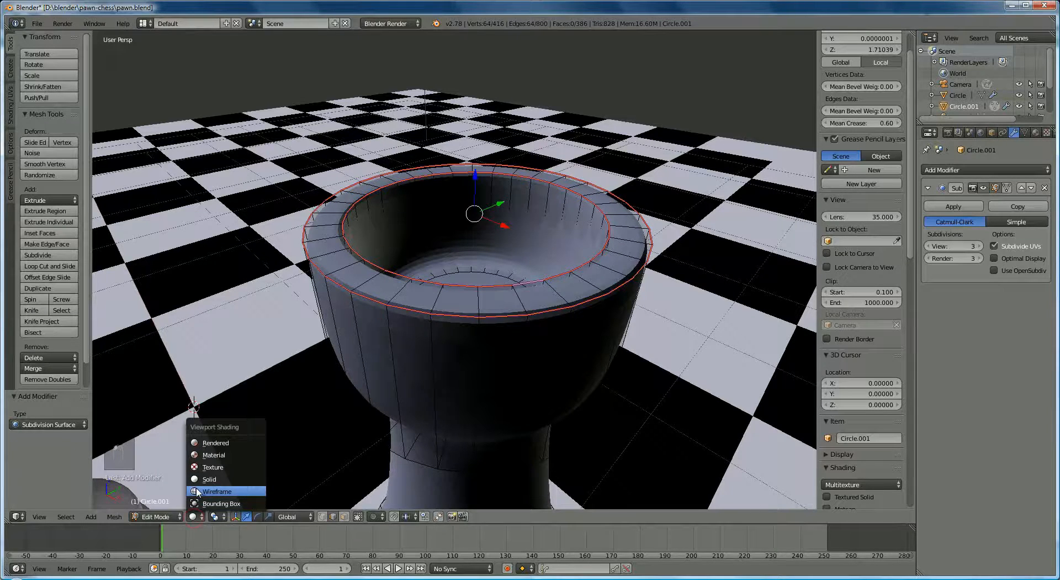
left_click(215, 491)
middle_click_drag(504, 259, 505, 266)
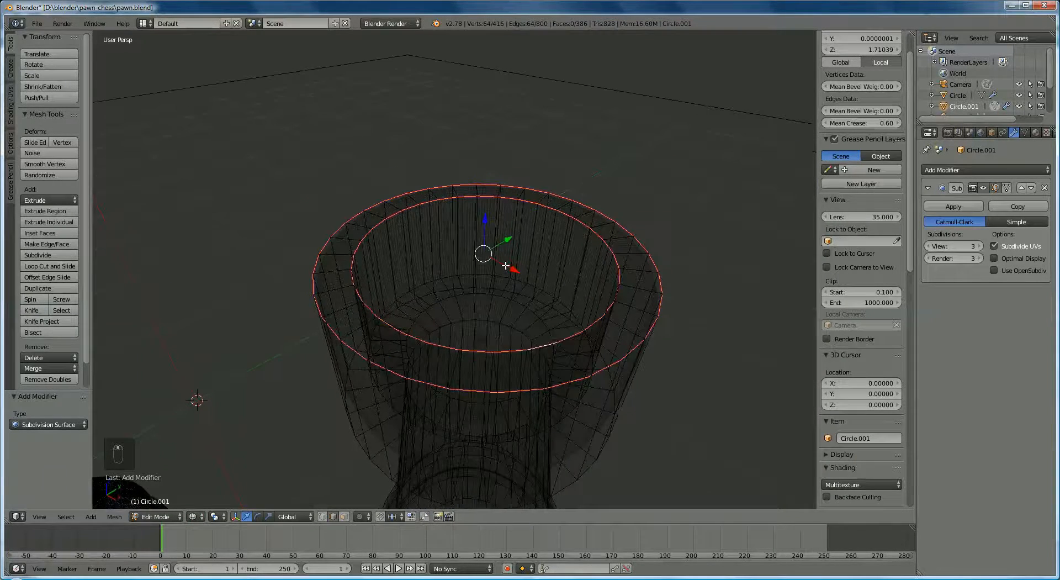
right_click(567, 303)
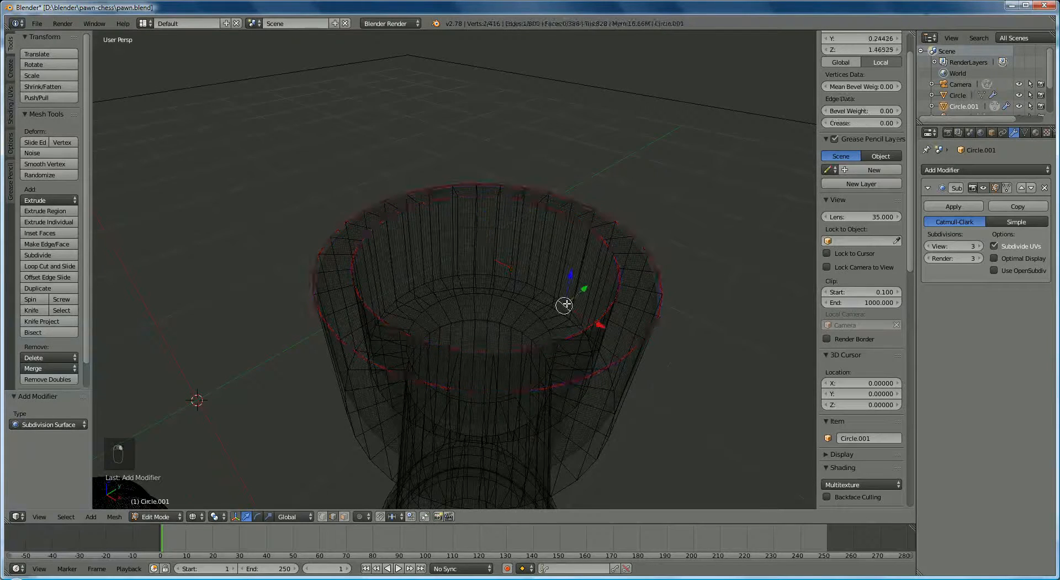
right_click(552, 295, "alt")
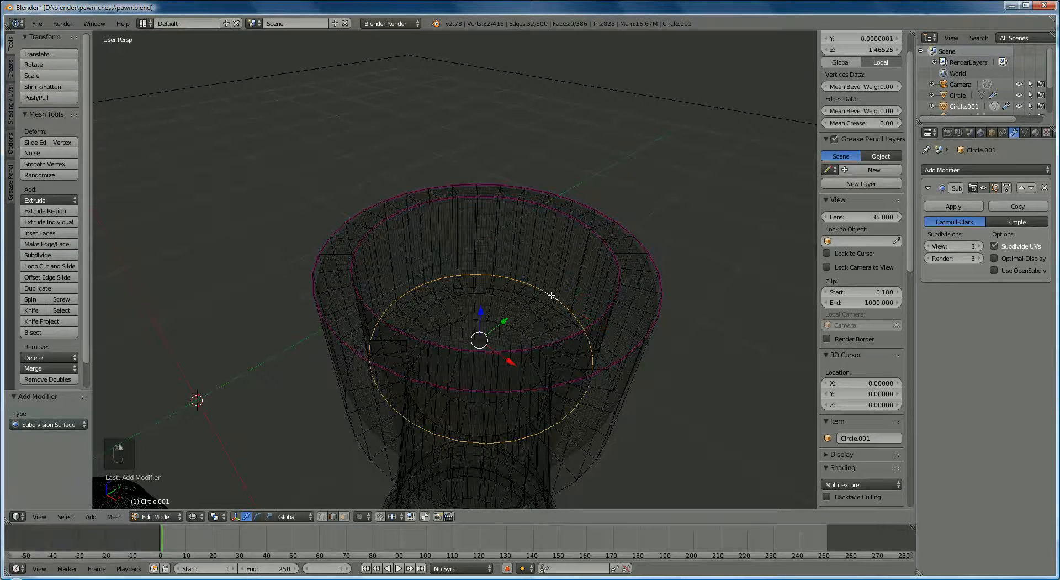
left_click(195, 517)
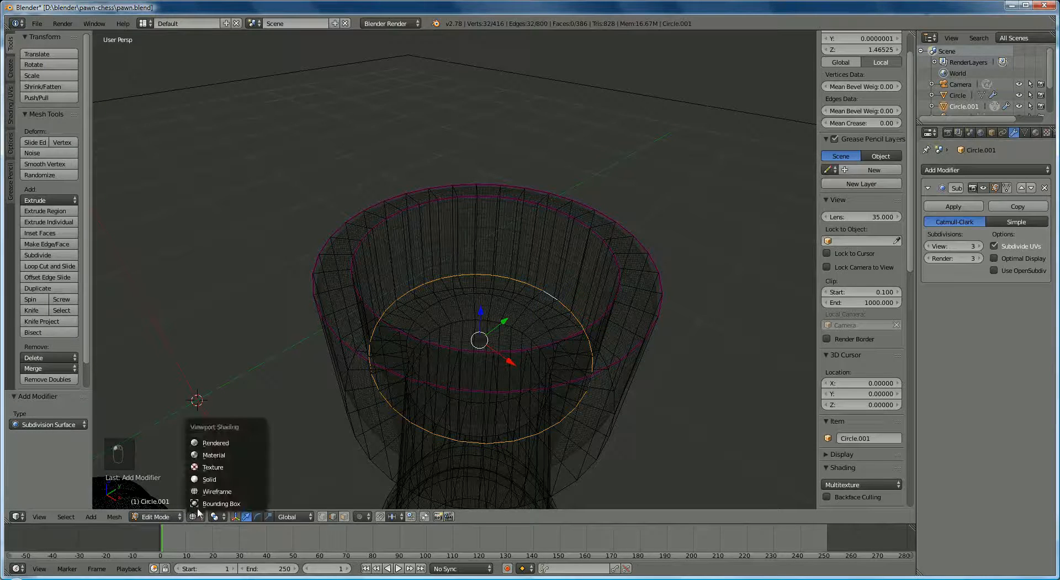
left_click(201, 479)
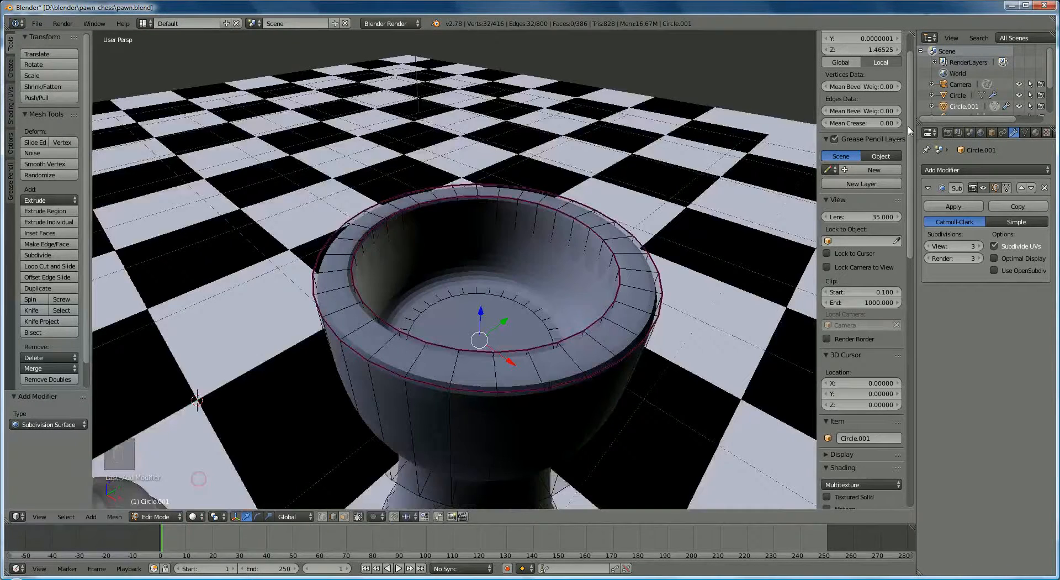
left_click_drag(856, 127, 911, 124)
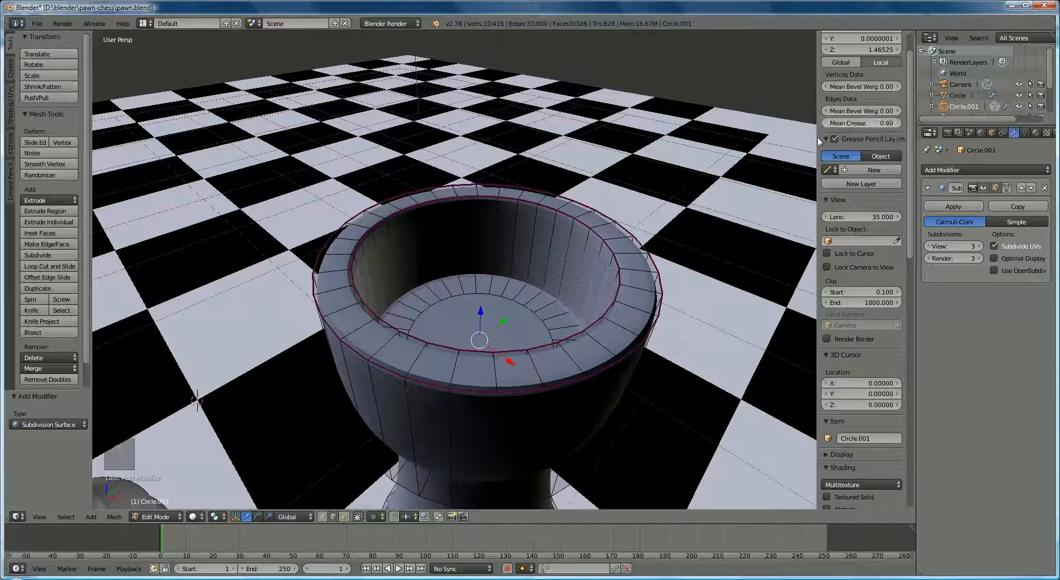
Select the lower outer edge loop of the tower head and set its mean crease to 1.00
middle_click_drag(524, 294, 520, 251)
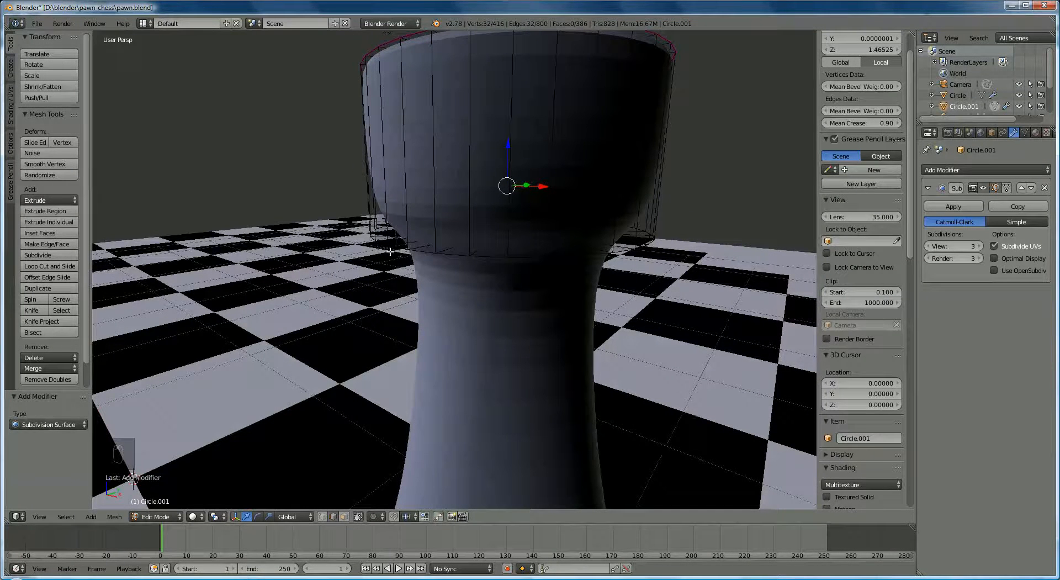
right_click(420, 253)
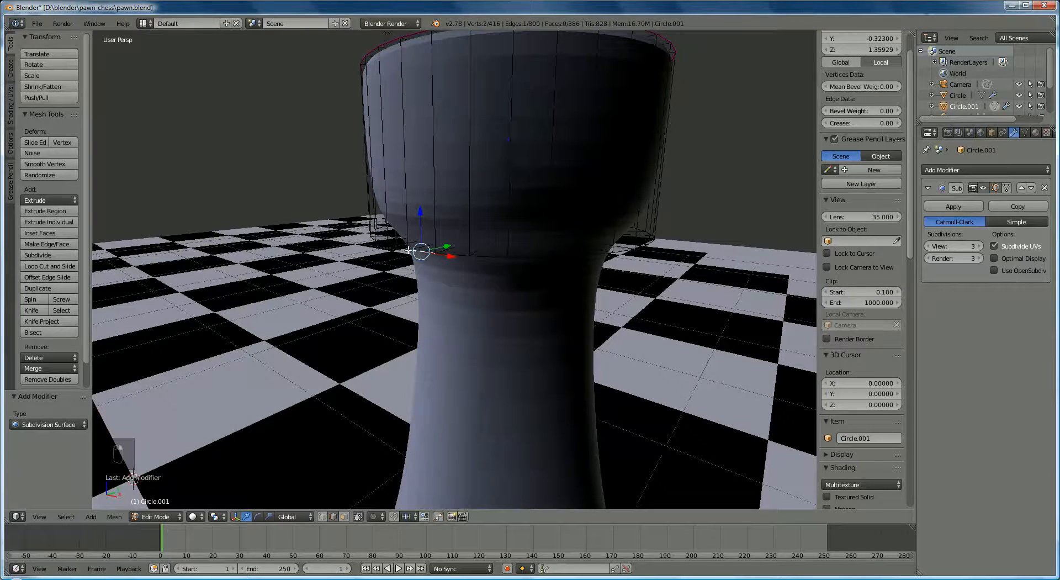
right_click(385, 245, "alt")
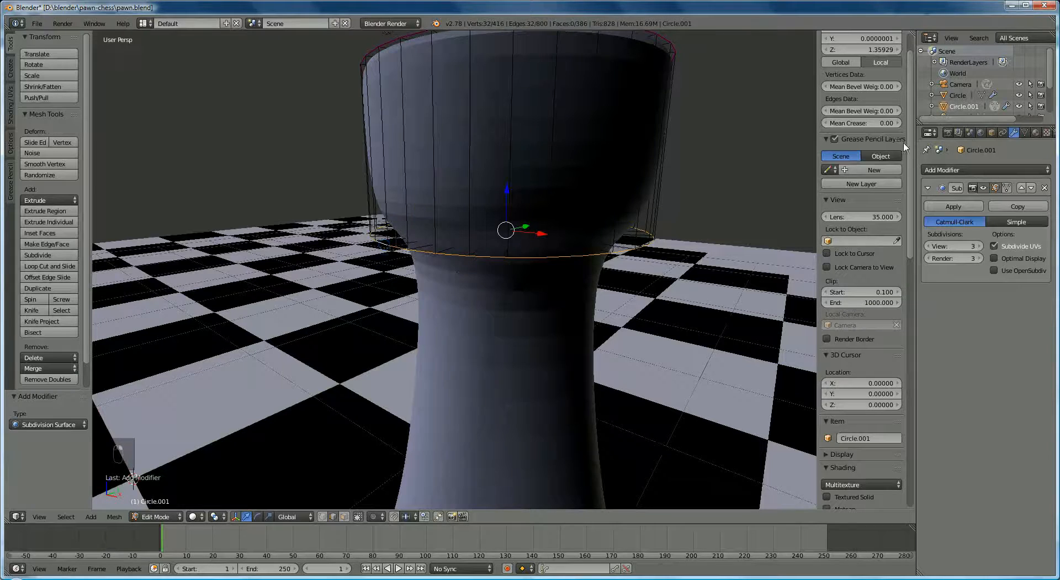
left_click_drag(883, 123, 942, 121)
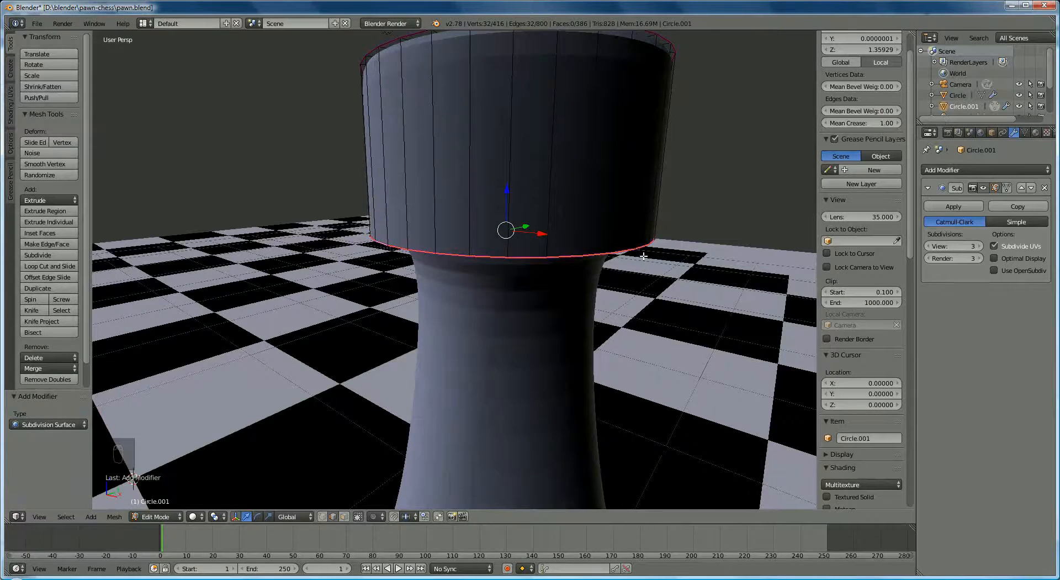
Select the bottom edge loop of the rook's base and set its mean crease to 1
middle_click_drag(645, 182, 643, 232)
scroll(620, 328, "down", 6)
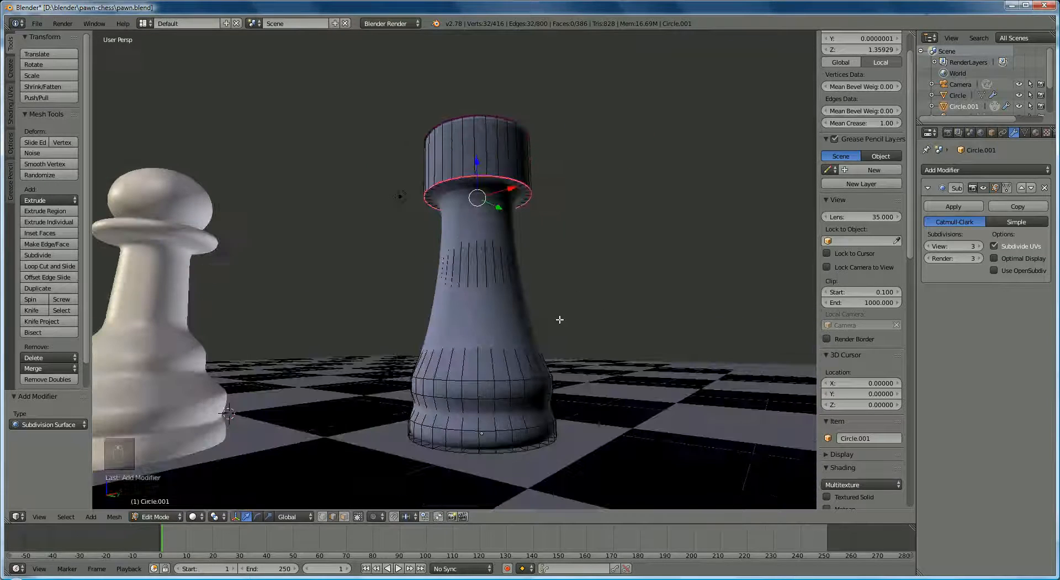
right_click(471, 453)
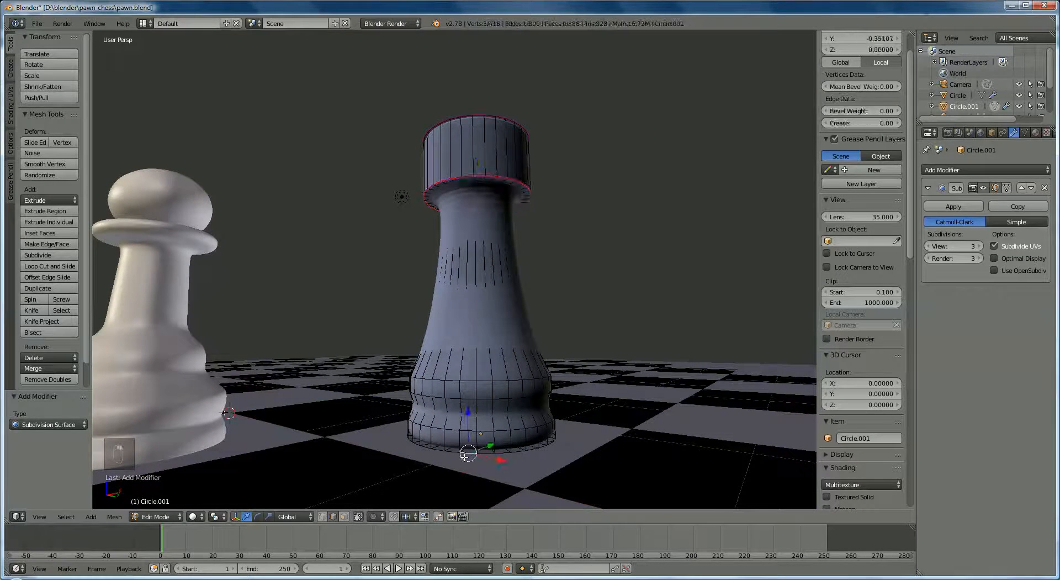
right_click(453, 453, "alt")
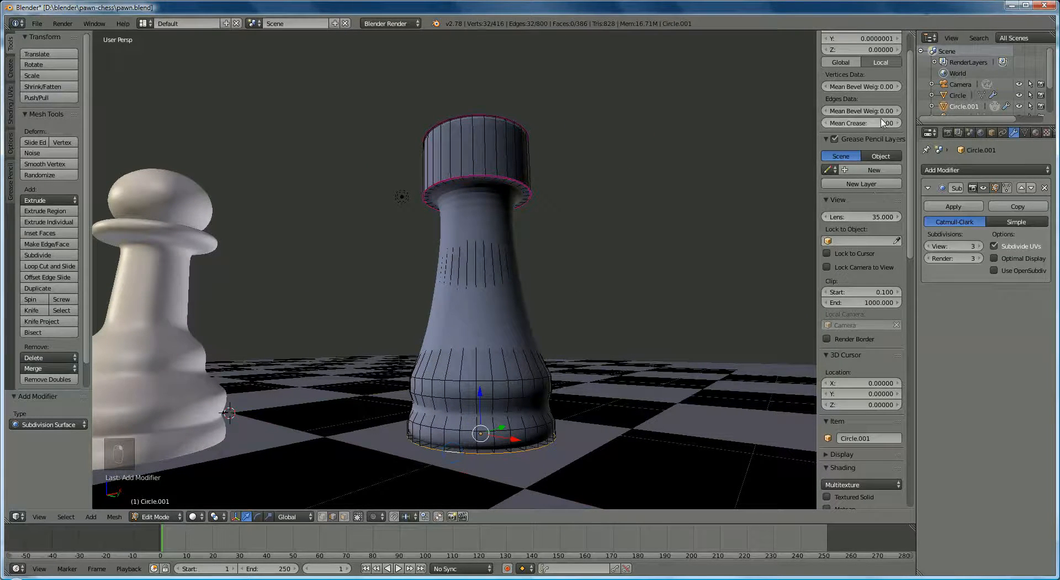
left_click(882, 123)
type("1")
key("Return")
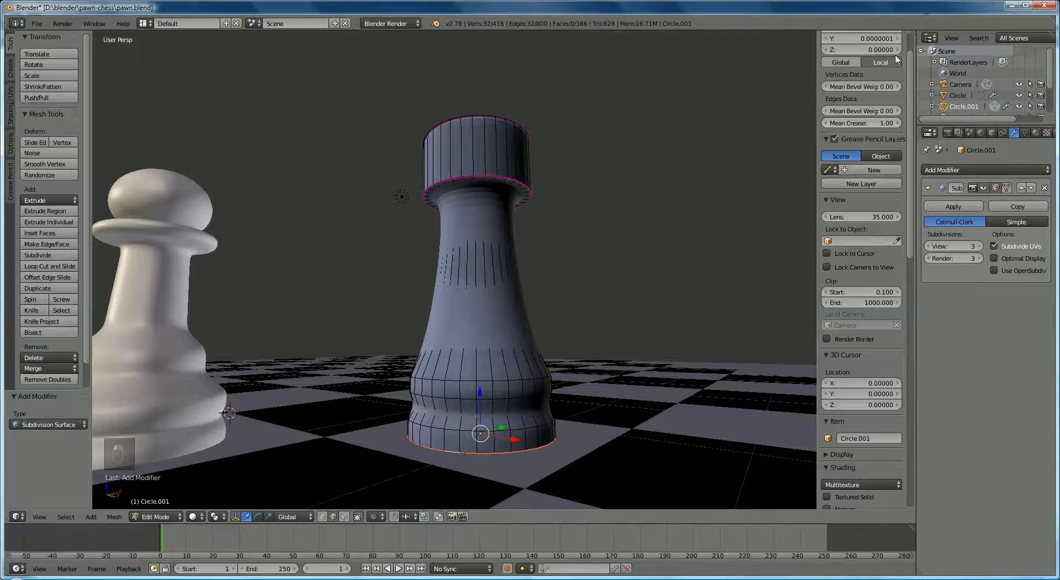
Add two loop cuts around the base's ridges, one at Z about 0.146 and one at Z about 0.247
middle_click_drag(432, 407, 432, 411)
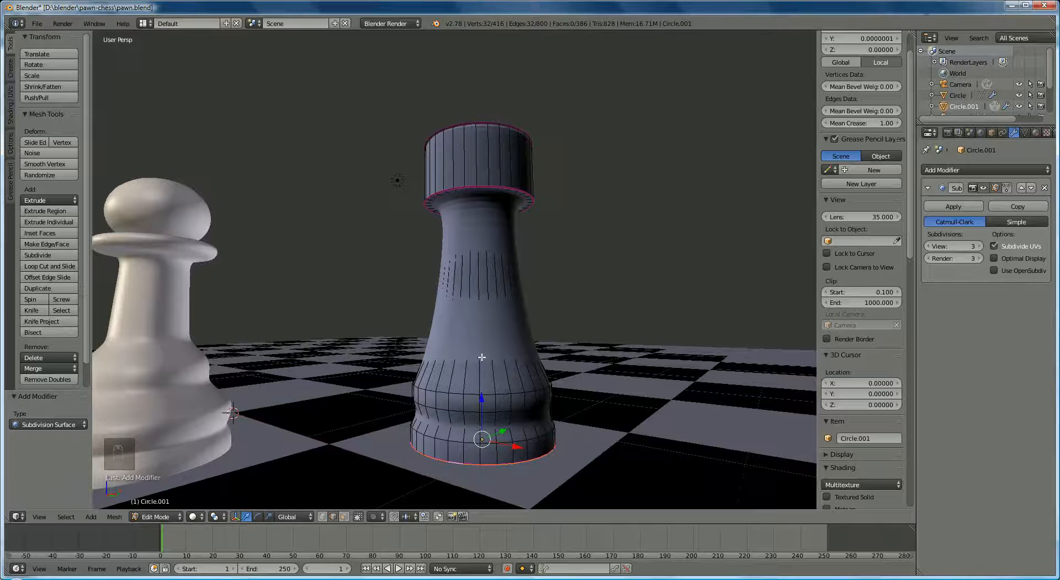
key("ctrl+r")
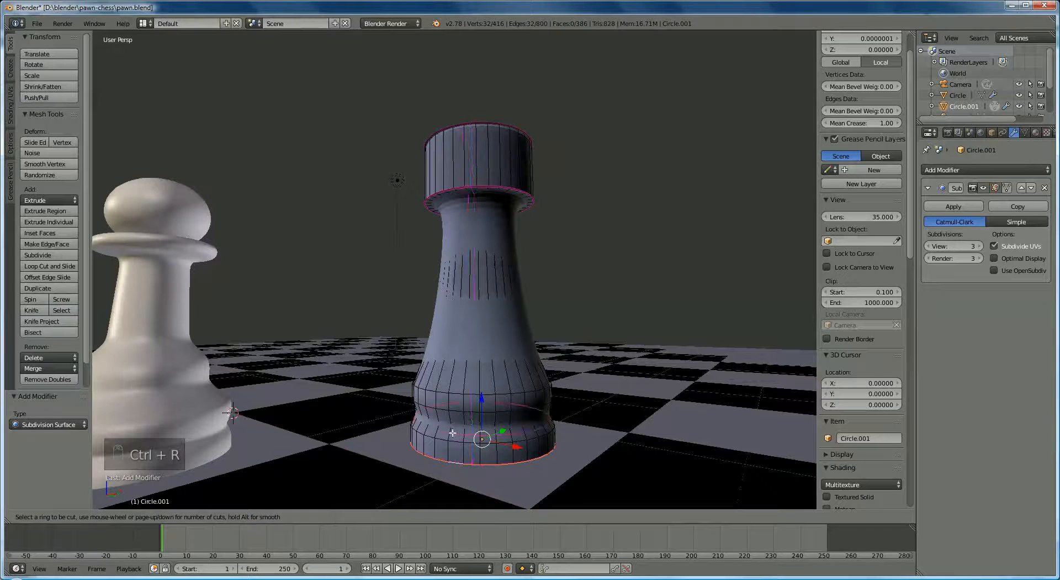
left_click(452, 433)
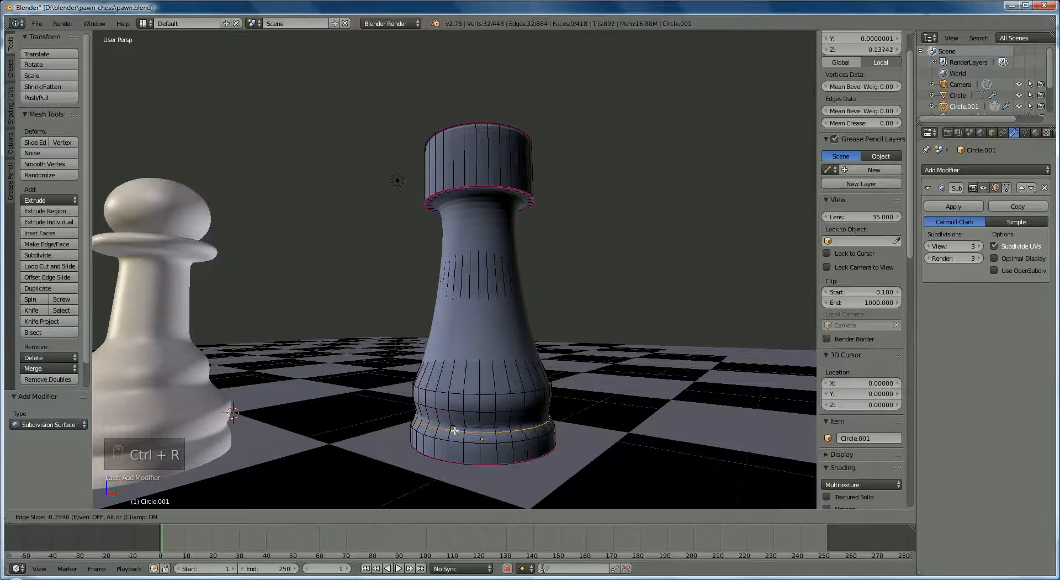
left_click(457, 428)
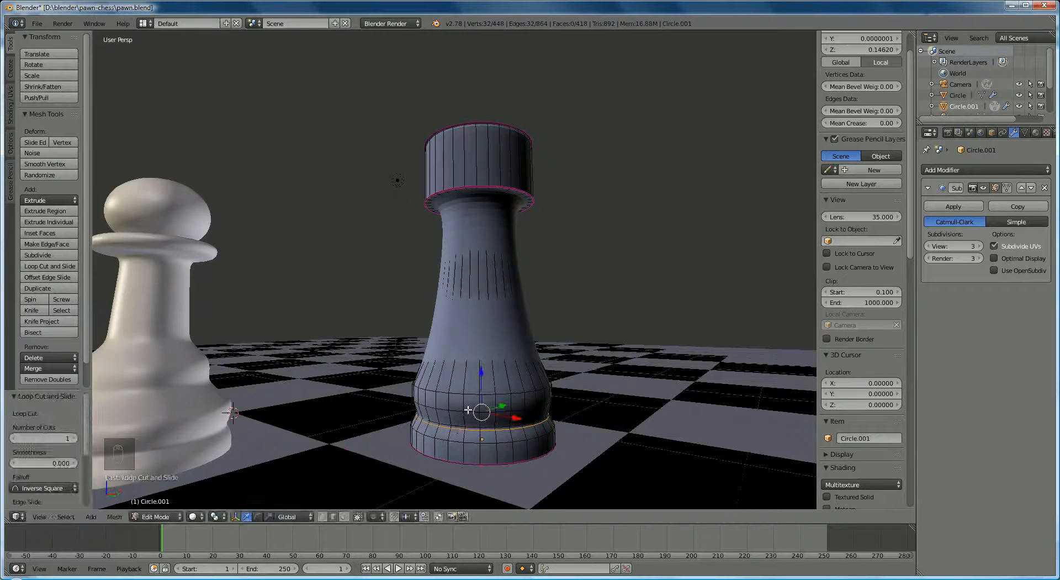
key("ctrl+r")
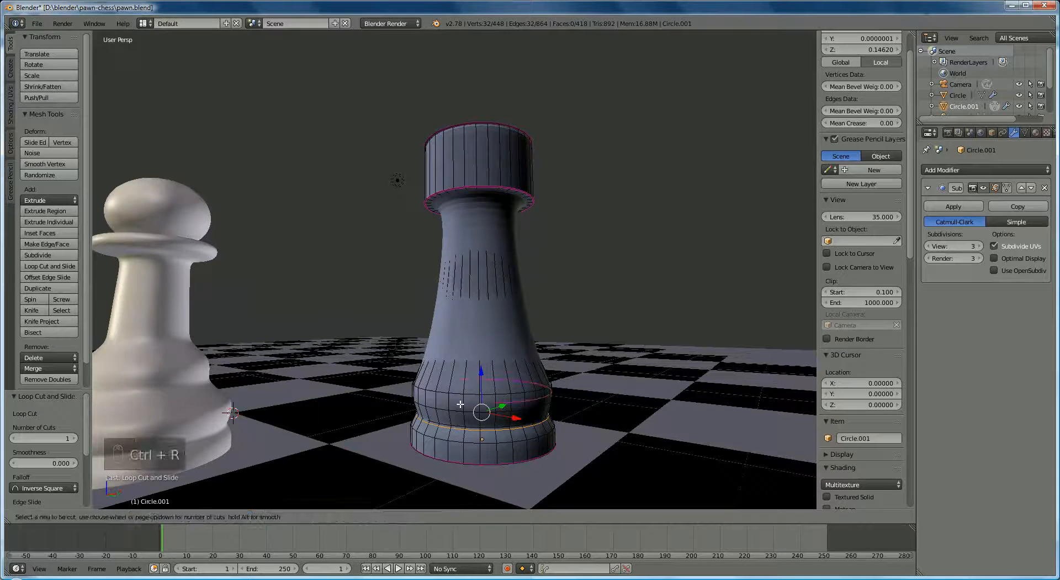
left_click(461, 404)
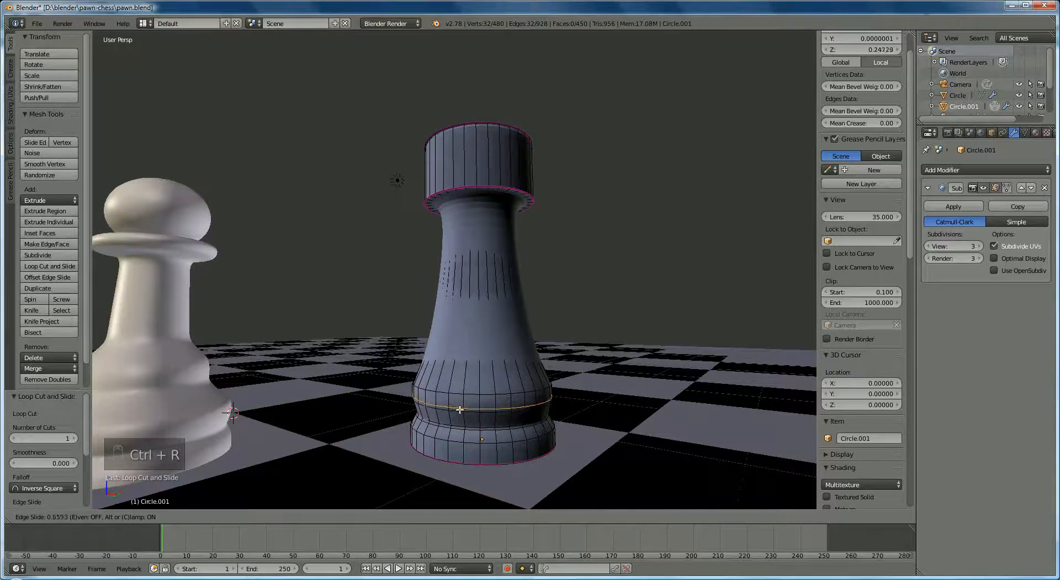
left_click(462, 407)
Add a loop cut at the bottom of the shaft at Z about 0.51 and another below the head at about 1.218
key("ctrl+r")
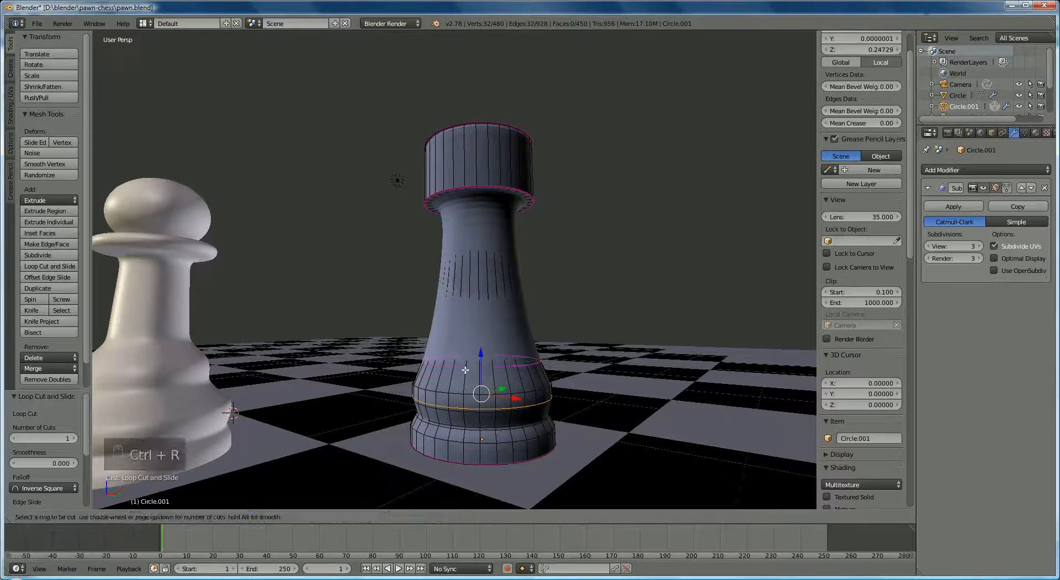
left_click(466, 369)
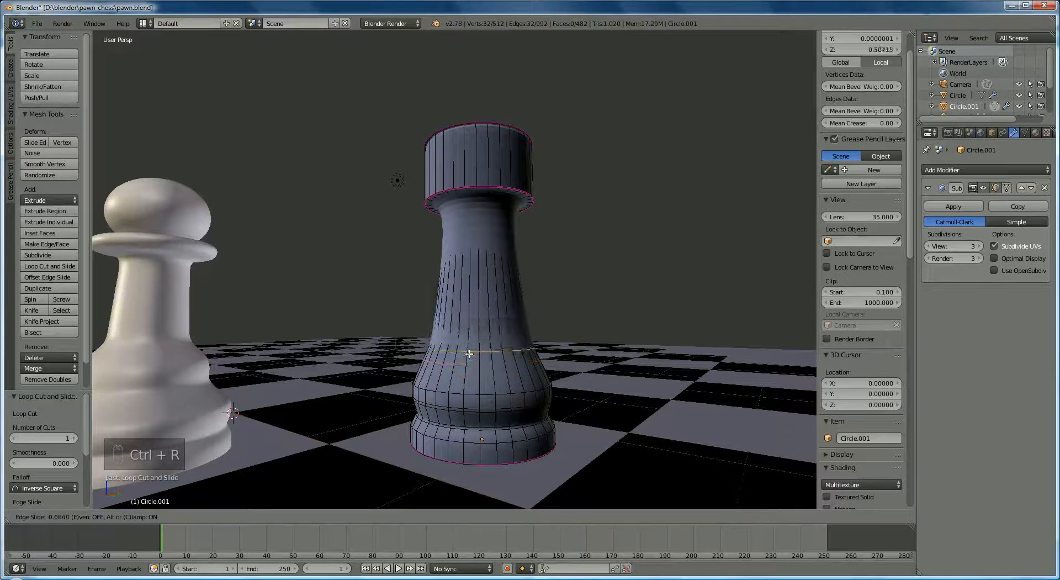
left_click(469, 353)
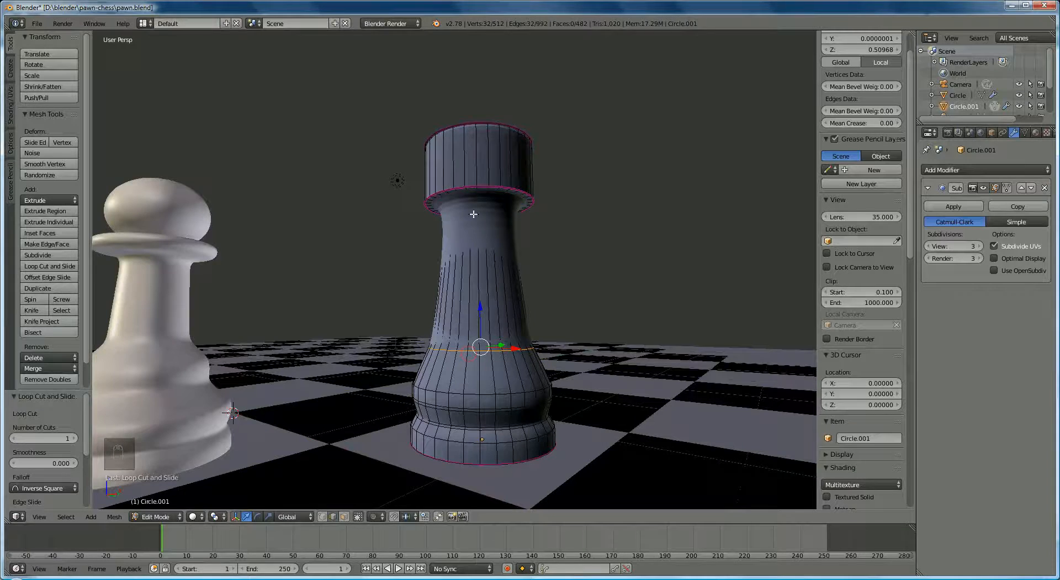
middle_click_drag(484, 243, 485, 257)
scroll(486, 257, "up", 2)
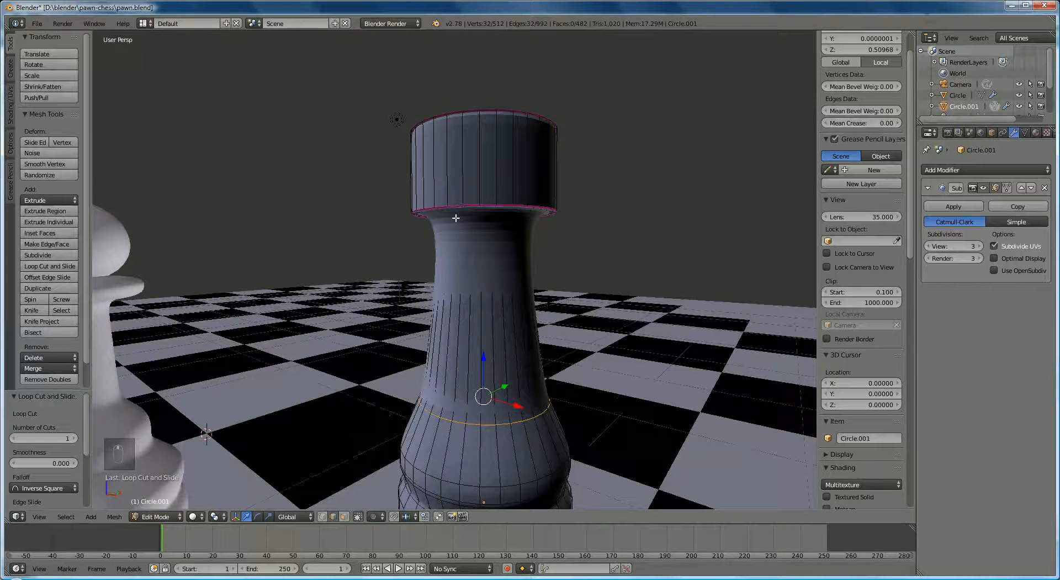
key("ctrl+r")
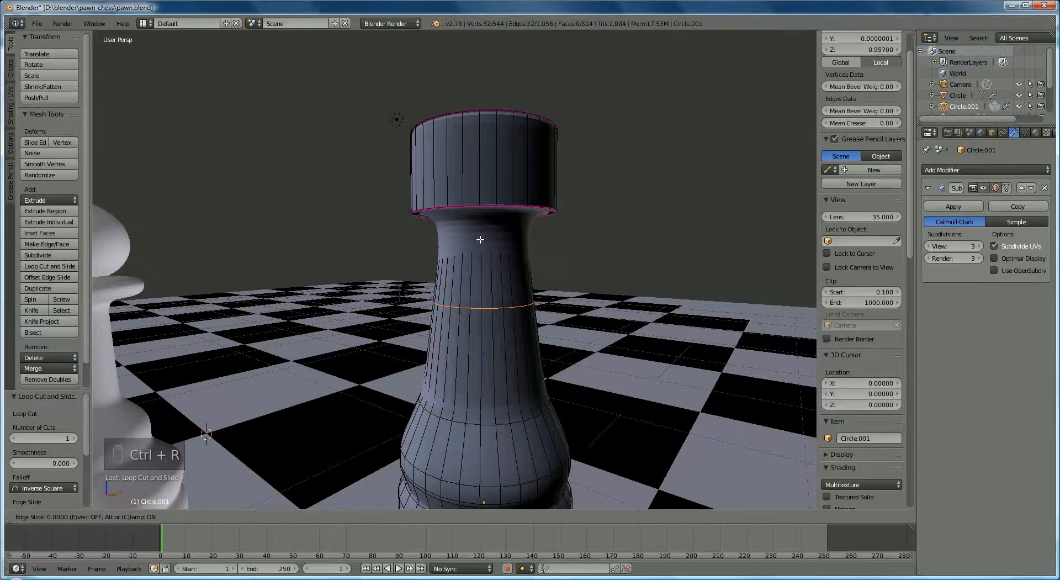
left_click(483, 232)
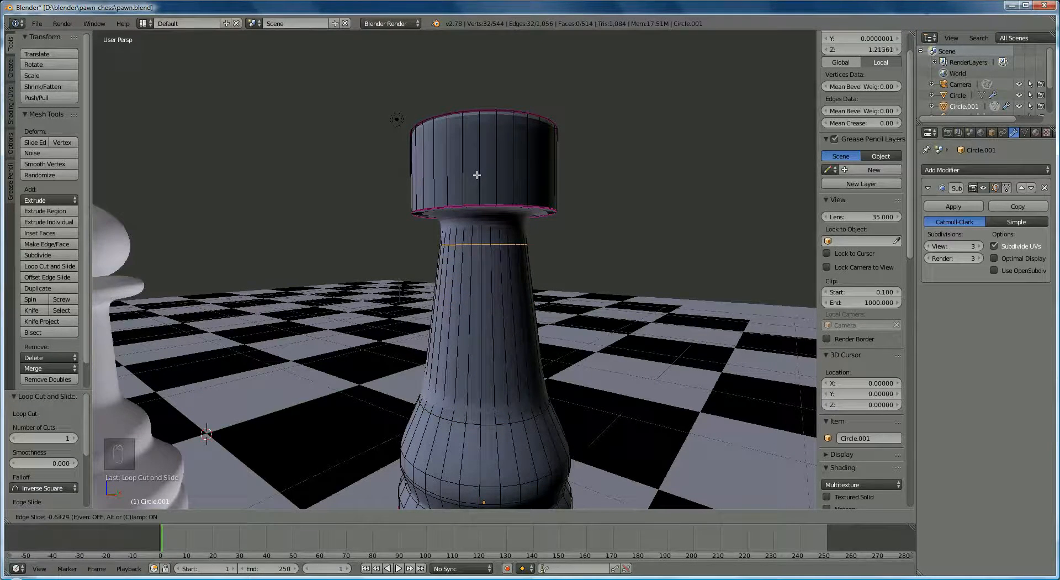
left_click(477, 175)
Create a new material for the rook and name it "black"
scroll(522, 310, "down", 3)
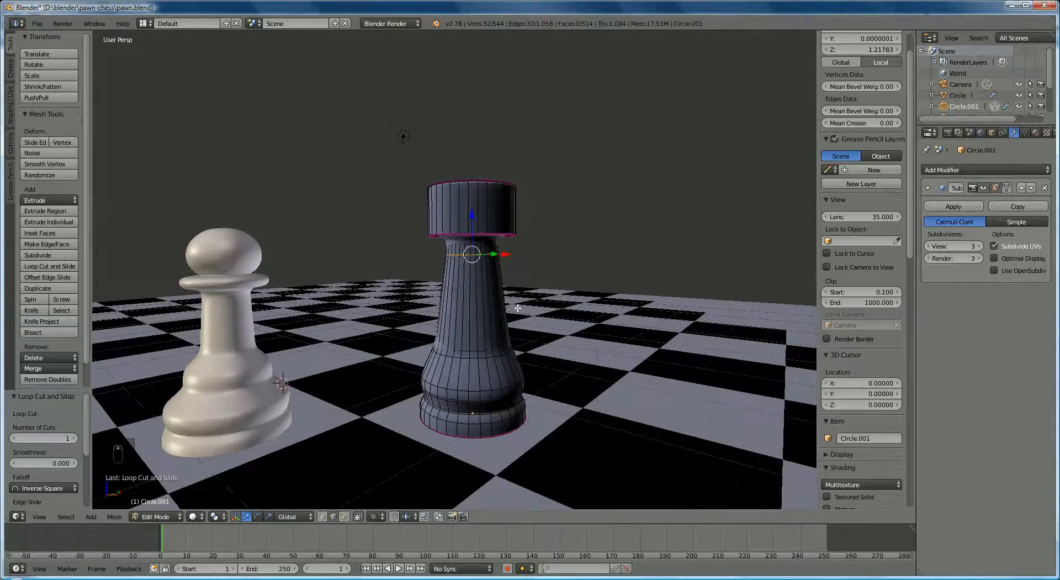
middle_click_drag(518, 307, 496, 327)
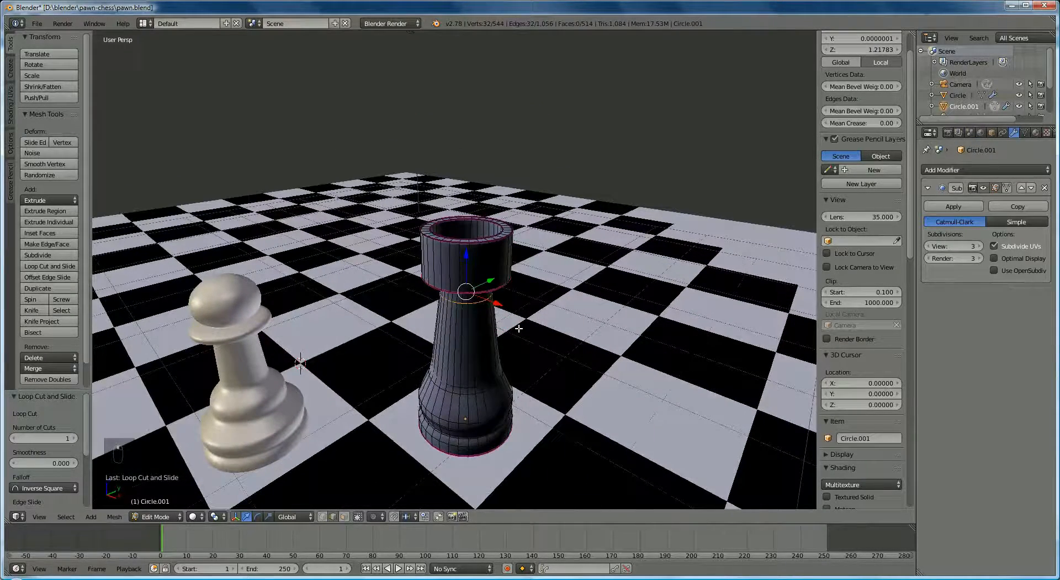
left_click(1036, 132)
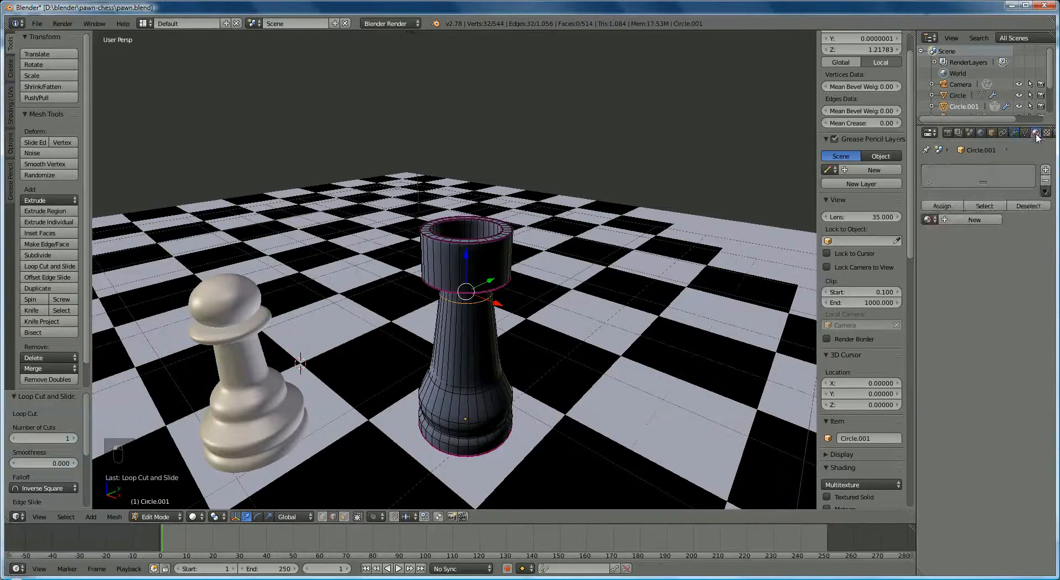
left_click(964, 220)
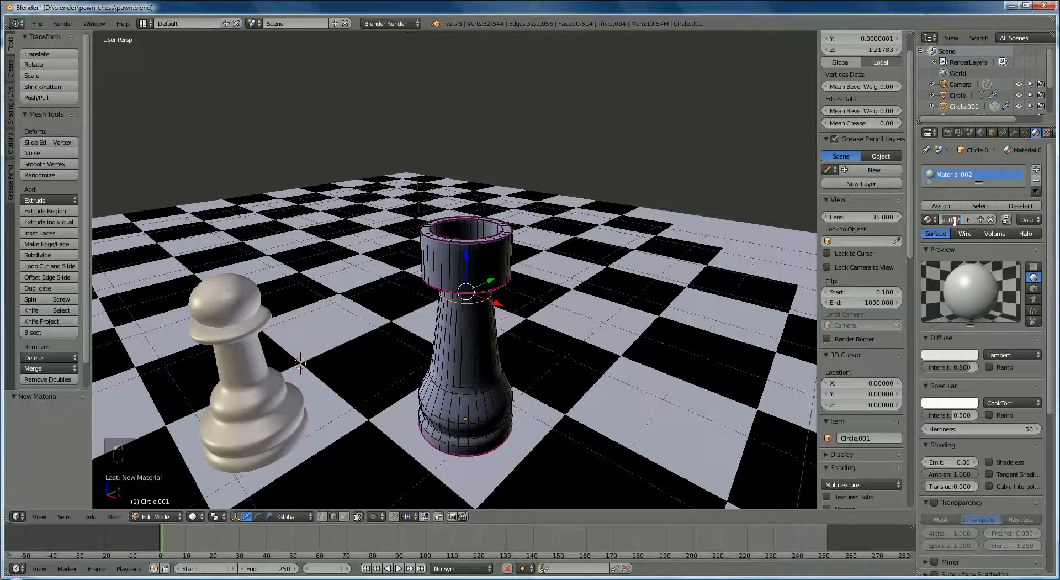
key("BackSpace")
type("black")
key("Return")
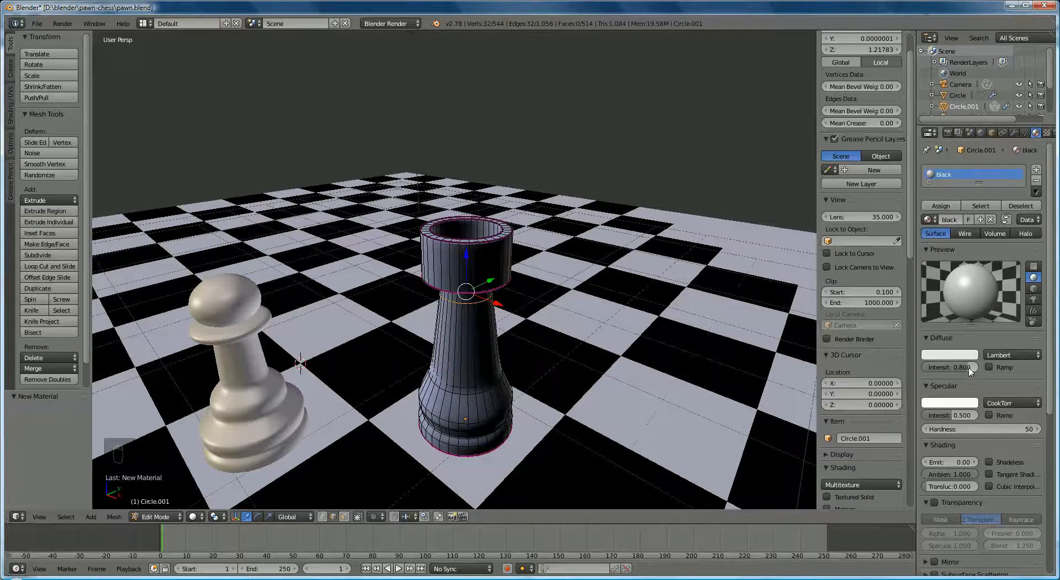
Set the black material's diffuse intensity to 1.000 and specular intensity to 0.000, and disable receiving shadows
left_click_drag(966, 367, 982, 368)
left_click_drag(961, 415, 901, 423)
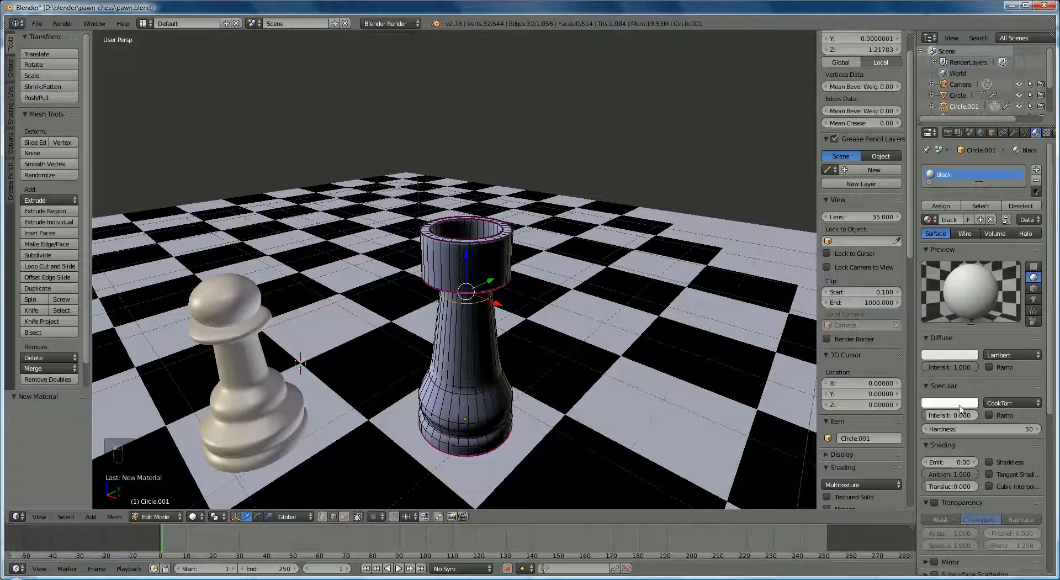
scroll(965, 425, "down", 2)
scroll(965, 425, "down", 9)
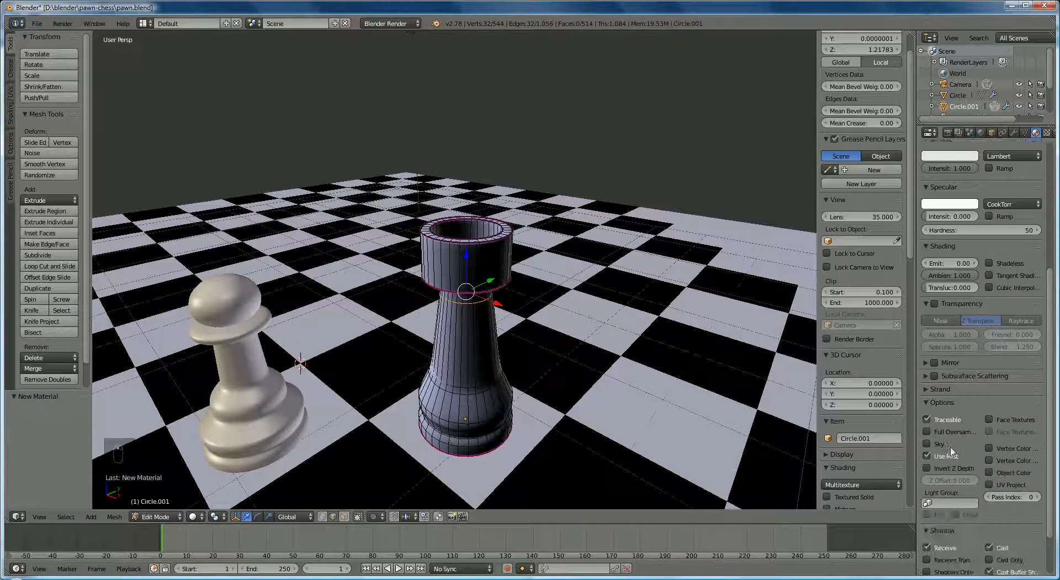
left_click(928, 503)
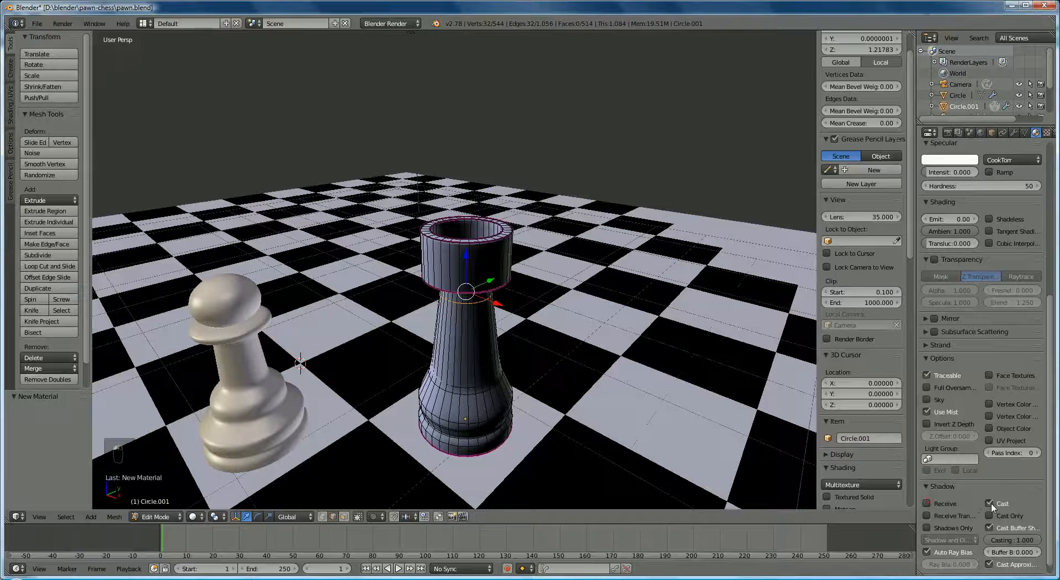
Darken the black material's diffuse color to a near-black grey and return the rook to Object Mode
scroll(957, 338, "up", 9)
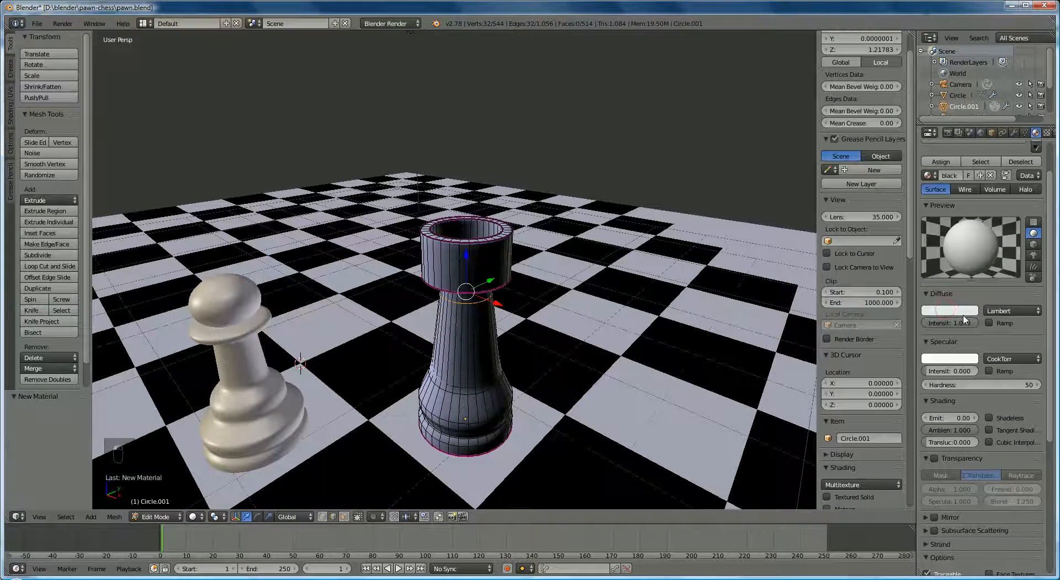
left_click(964, 314)
left_click_drag(971, 243, 971, 229)
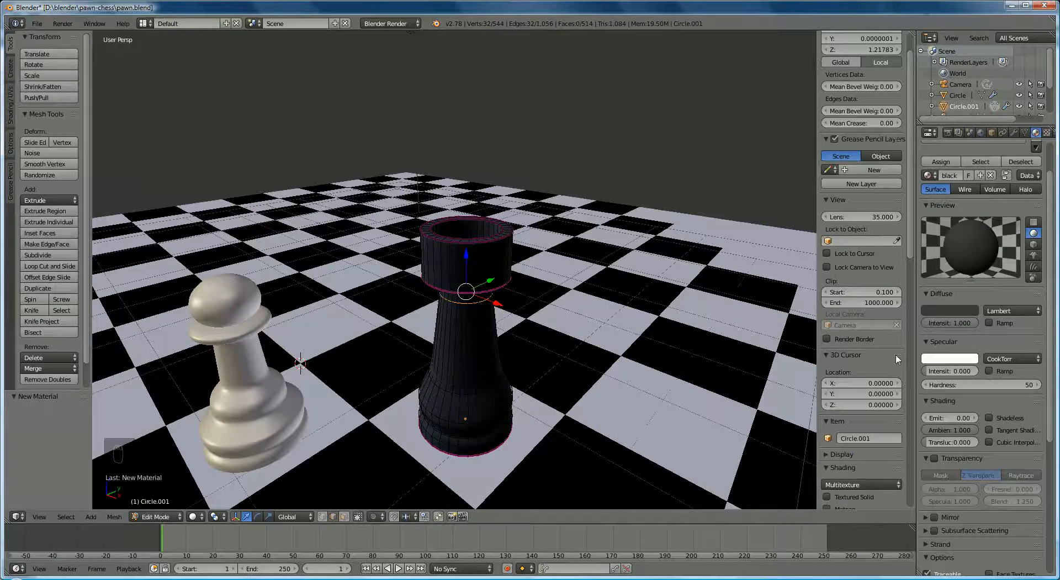
middle_click_drag(579, 253, 609, 271)
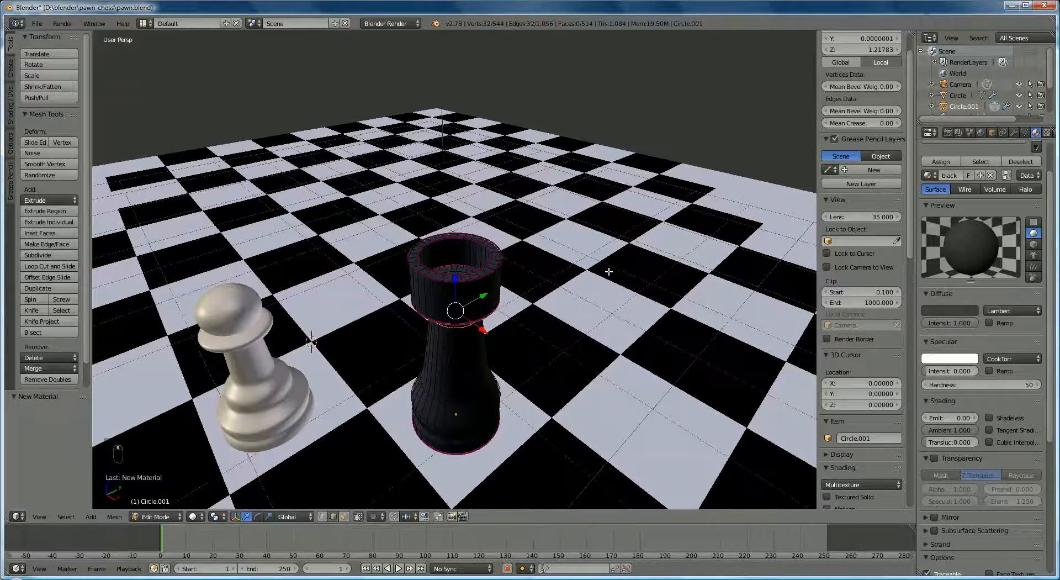
left_click(160, 516)
left_click(157, 504)
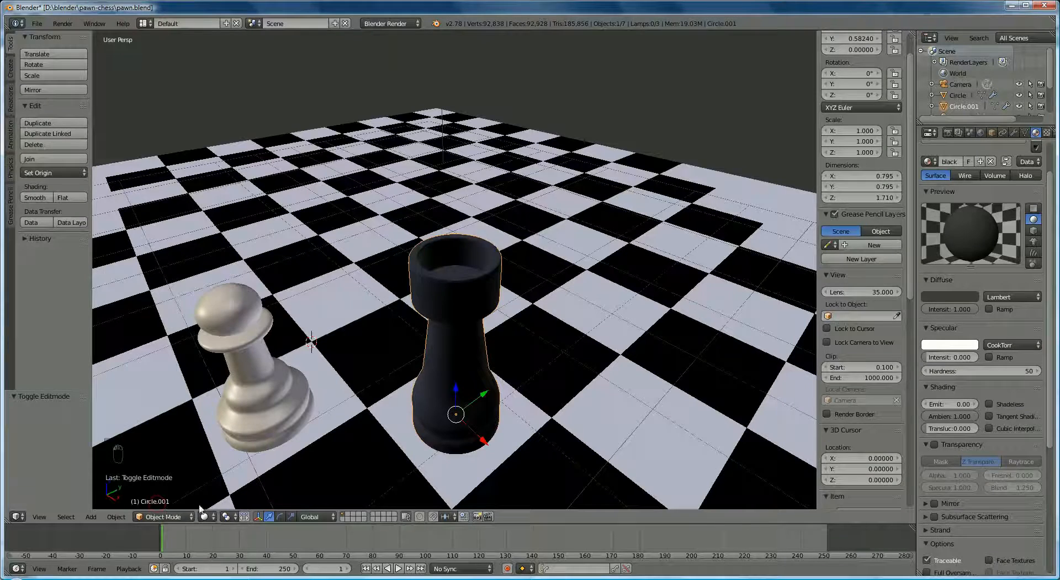
Add a cube mesh and scale it down uniformly to about 0.139
left_click(91, 517)
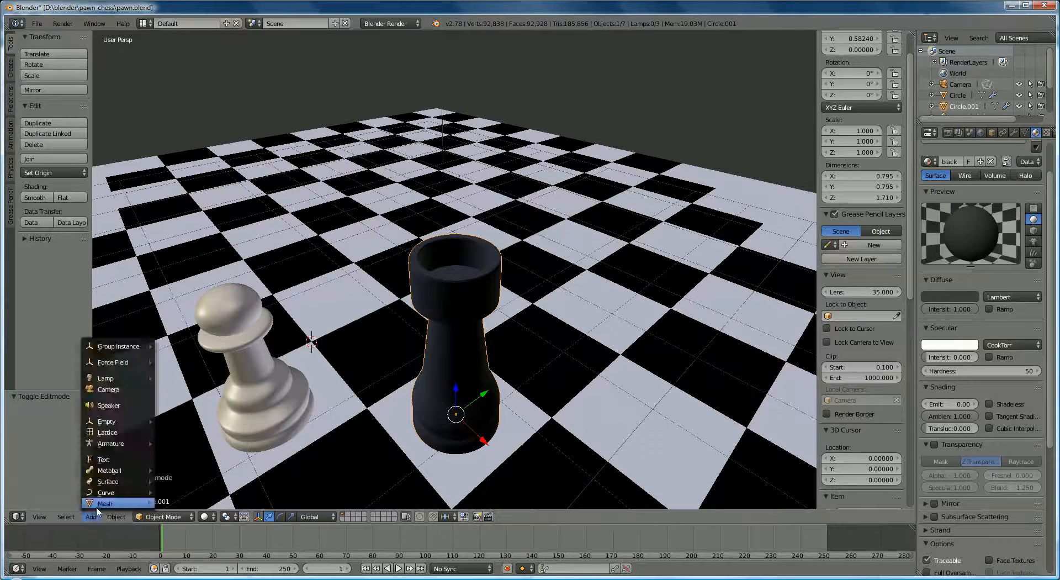
mouse_move(111, 503)
left_click(178, 410)
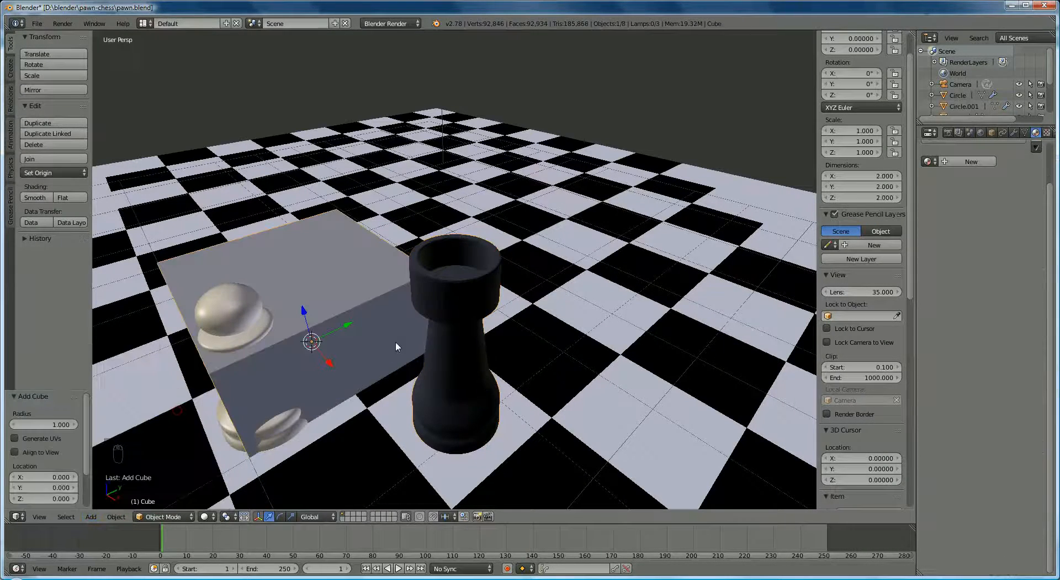
key("s")
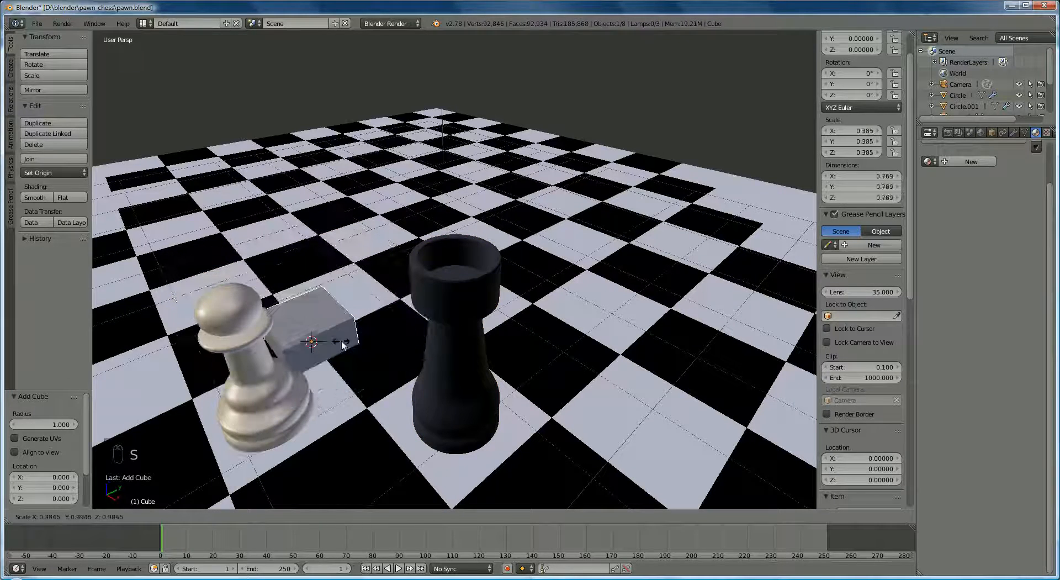
left_click(324, 343)
Raise the cube to Z about 1.656 and move it about 0.712 along Y
key("g")
key("z")
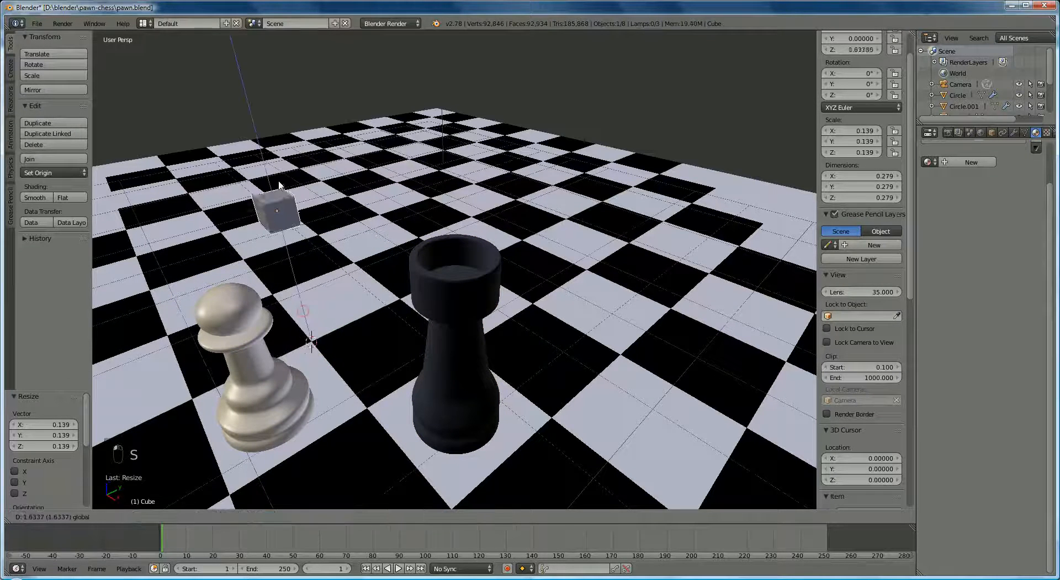
left_click(279, 180)
key("g")
key("y")
left_click(380, 171)
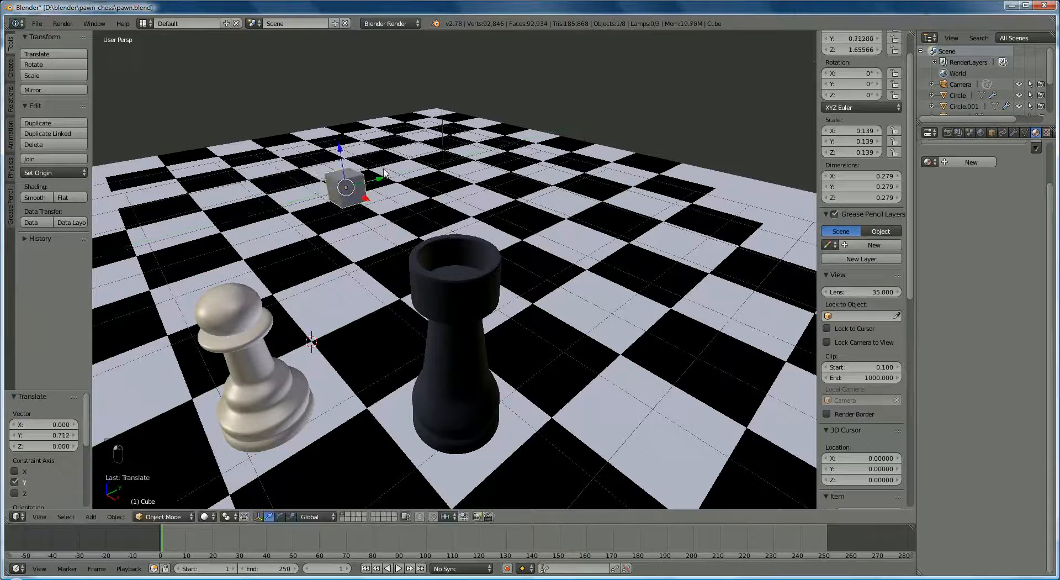
Position the cube at the rook's rim by moving it about 1.518 along X and -0.083 along Y, and shrink it to scale about 0.081
left_click(382, 168)
key("g")
key("x")
left_click(450, 265)
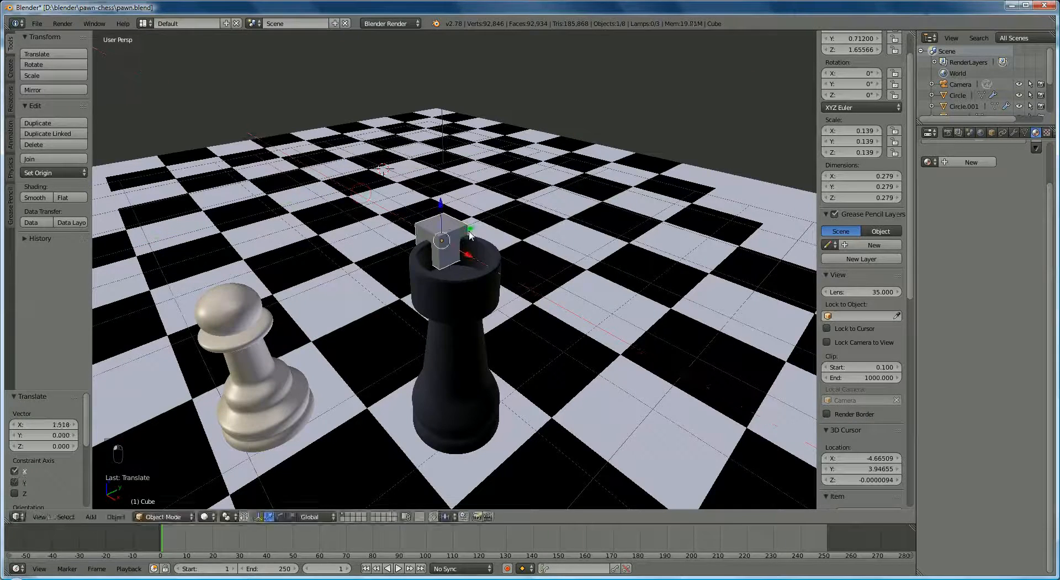
key("g")
key("y")
left_click(520, 309)
key("s")
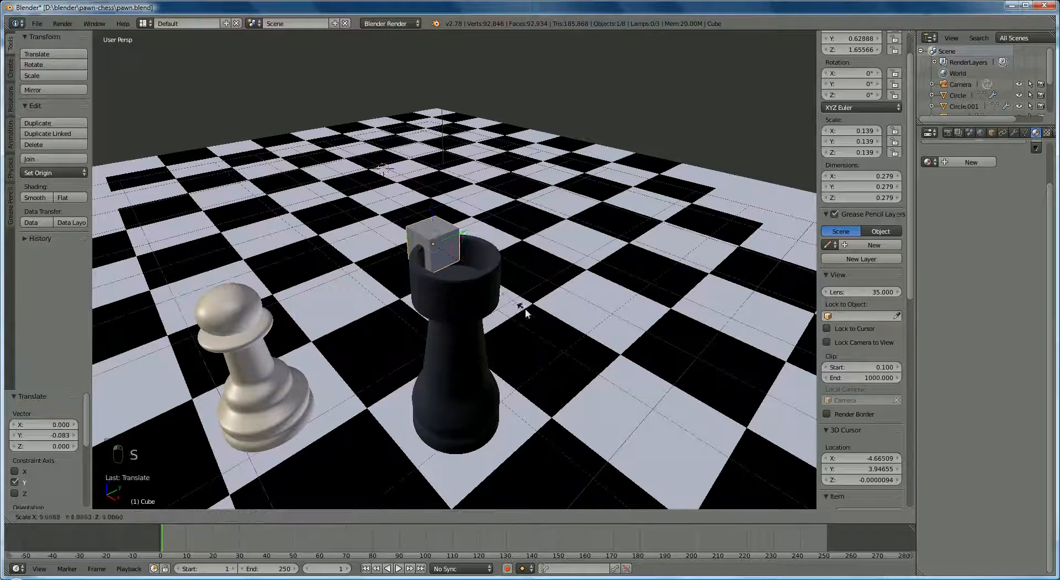
left_click(490, 276)
In Edit Mode, stretch the cube into a bar across the rook's head by moving its X-facing face about 1.020 along X
middle_click_drag(474, 304, 472, 271)
scroll(490, 280, "up", 3)
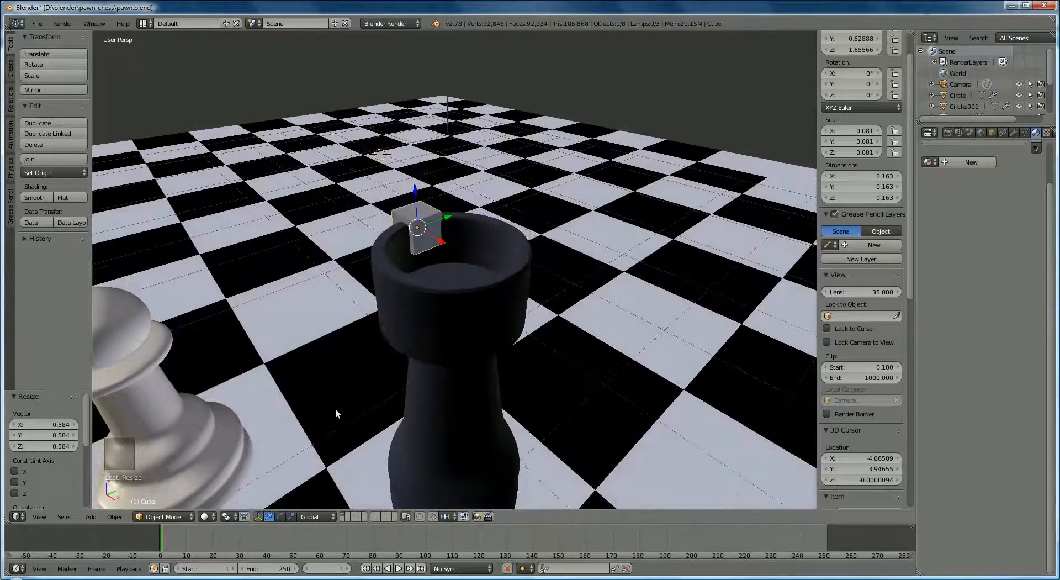
left_click(163, 516)
left_click(165, 500)
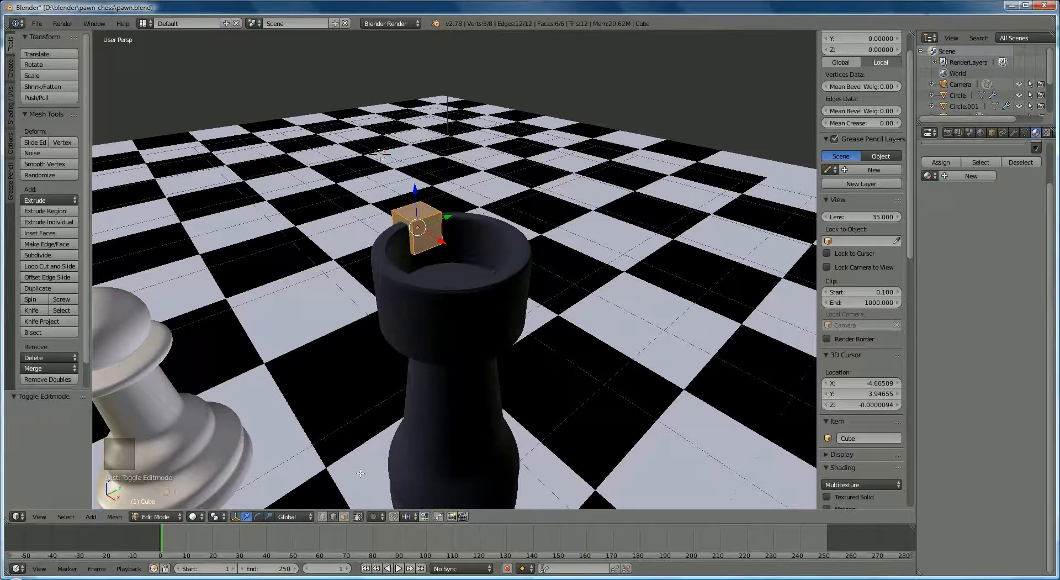
right_click(434, 235)
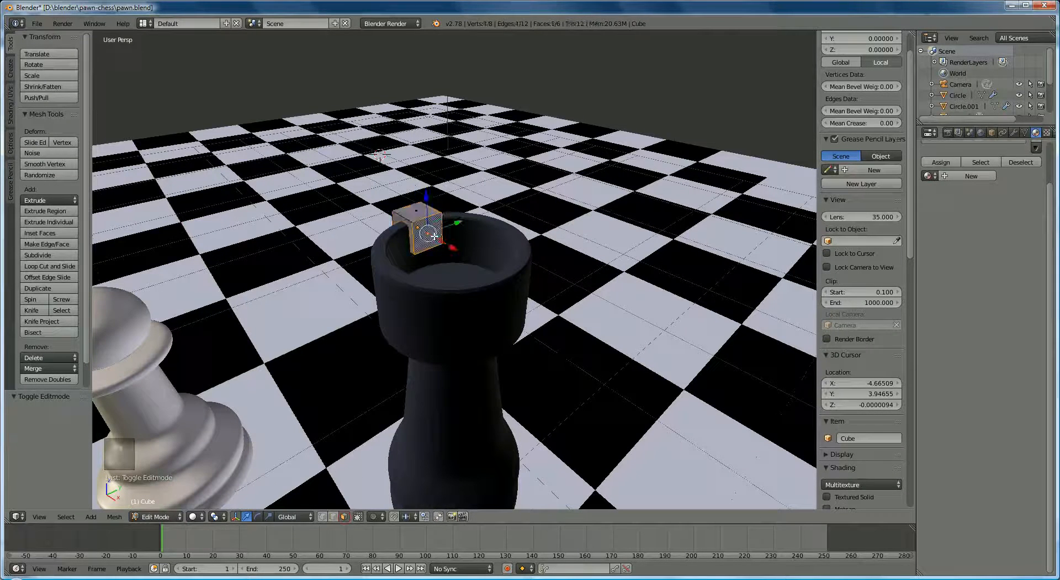
left_click_drag(449, 250, 657, 390)
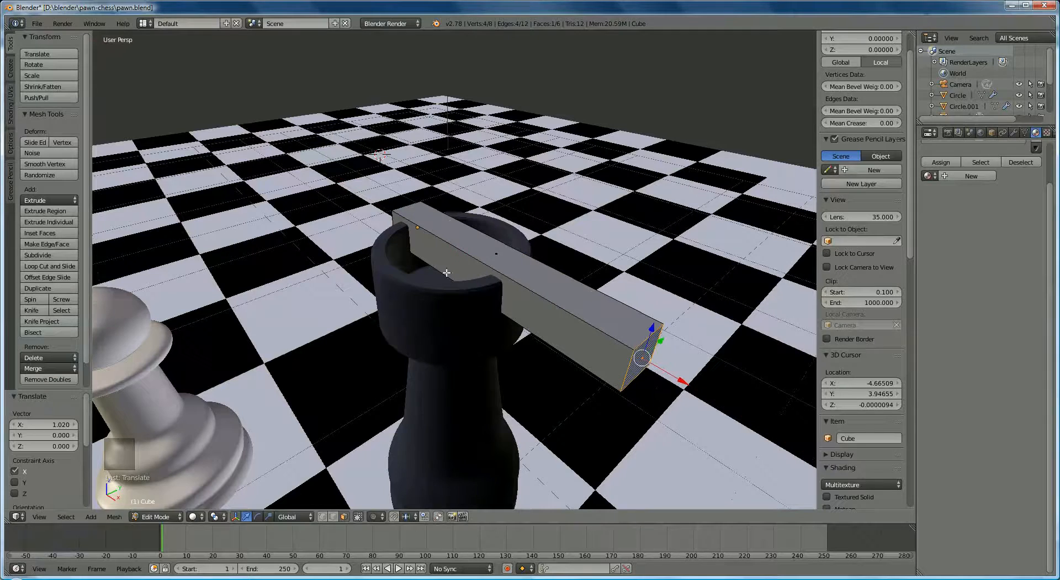
Return to Object Mode and move the bar about -0.274 along X so it spans the rook's head
left_click(156, 516)
left_click(157, 530)
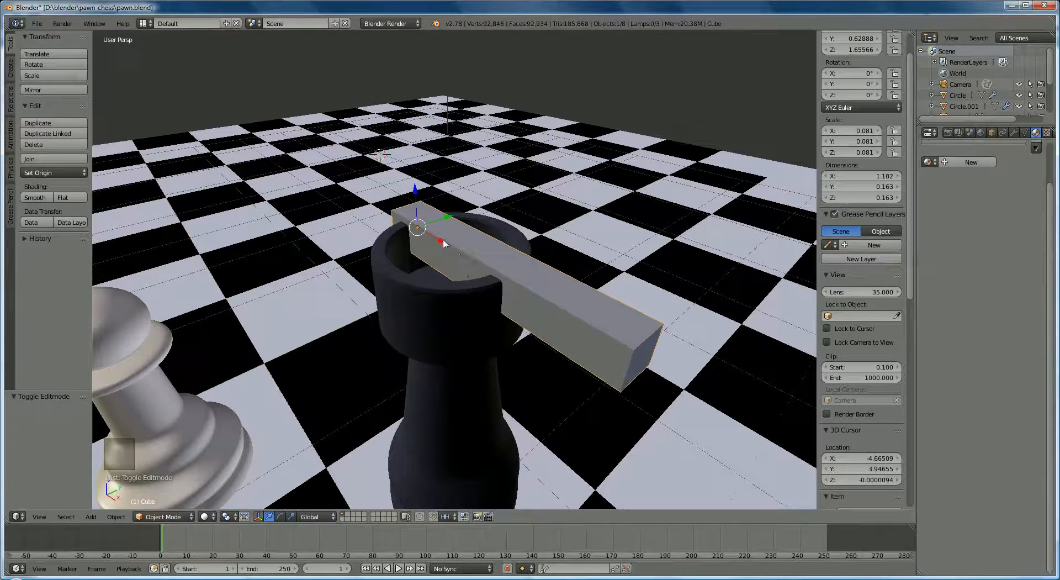
left_click_drag(444, 244, 410, 219)
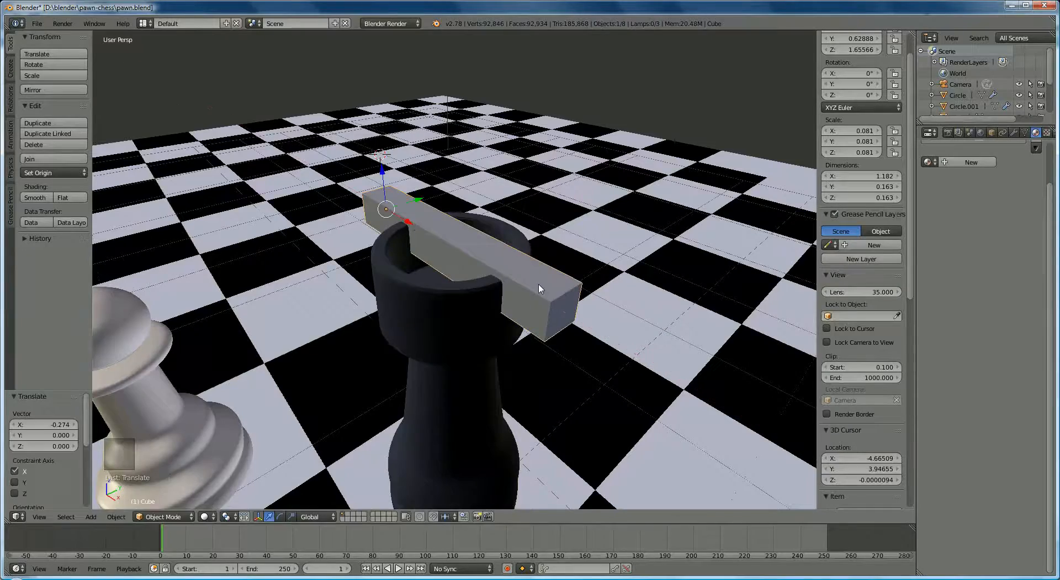
Scale the bar by about 0.917 and shift it about -0.049 along Y to Y 0.580
middle_click_drag(539, 288, 369, 301)
key("s")
left_click(497, 264)
key("g")
key("y")
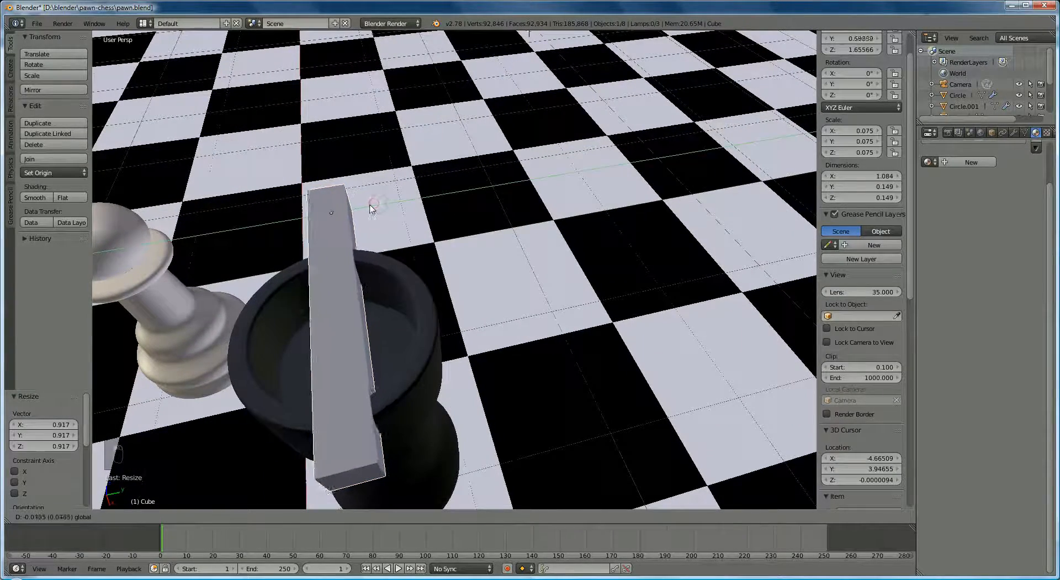
left_click(369, 209)
Move the bar about 0.122 along X over the rook's opening
middle_click_drag(372, 341, 422, 342)
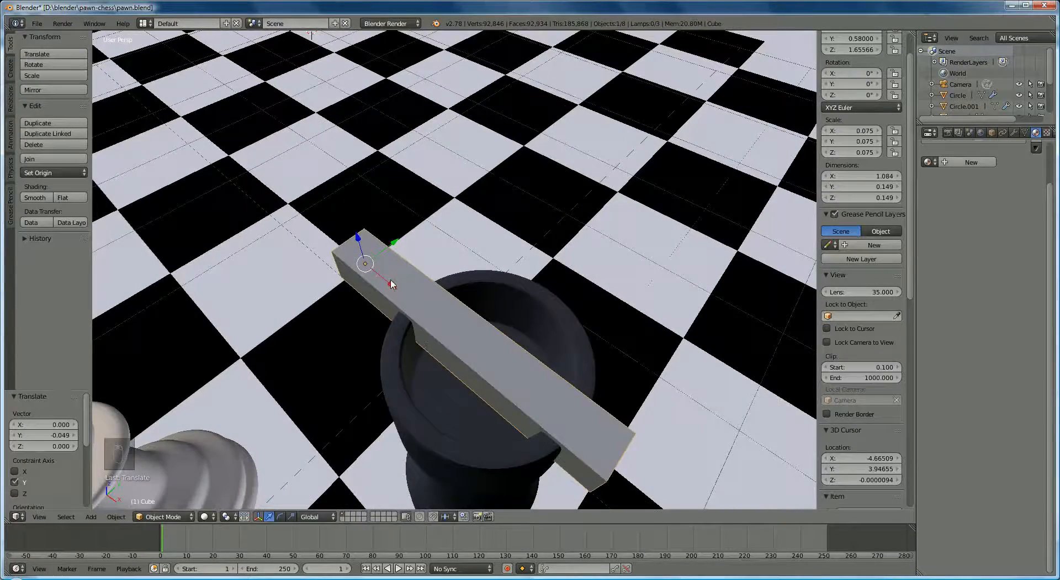
key("g")
key("x")
left_click(410, 304)
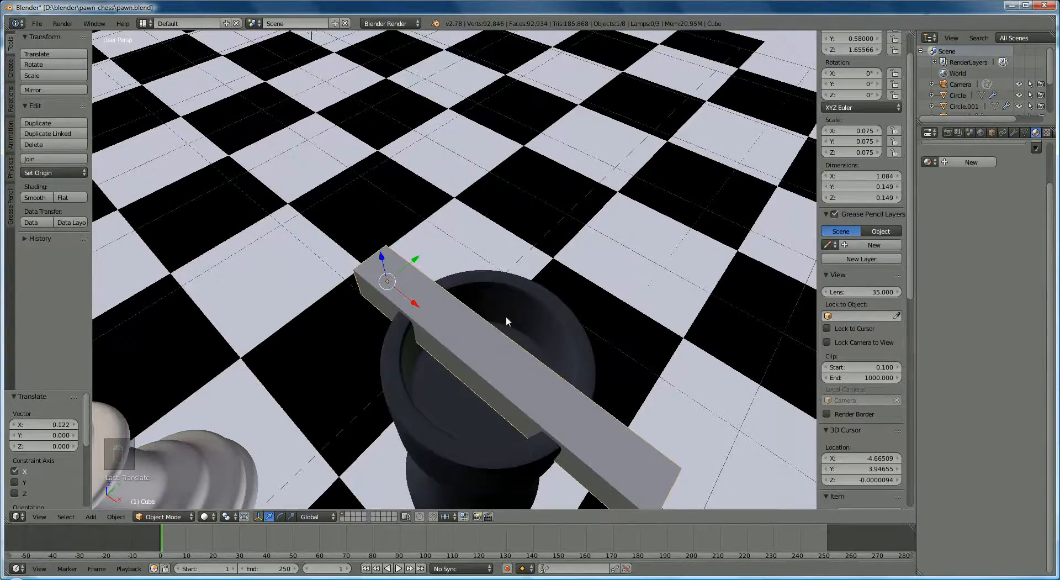
Duplicate the bar in place and rotate the copy 90° about the Z axis
middle_click_drag(504, 317, 503, 307)
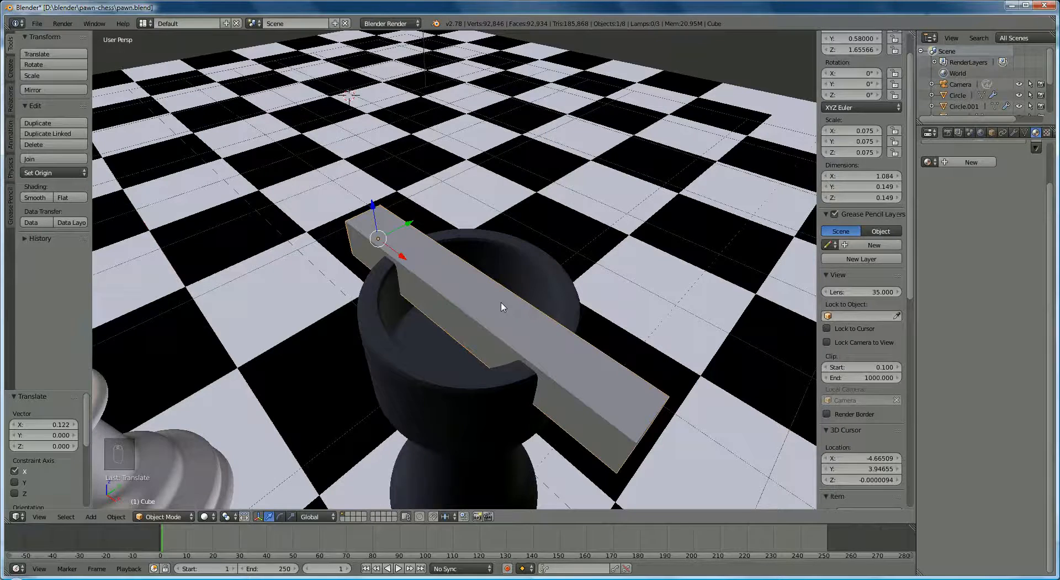
key("shift+d")
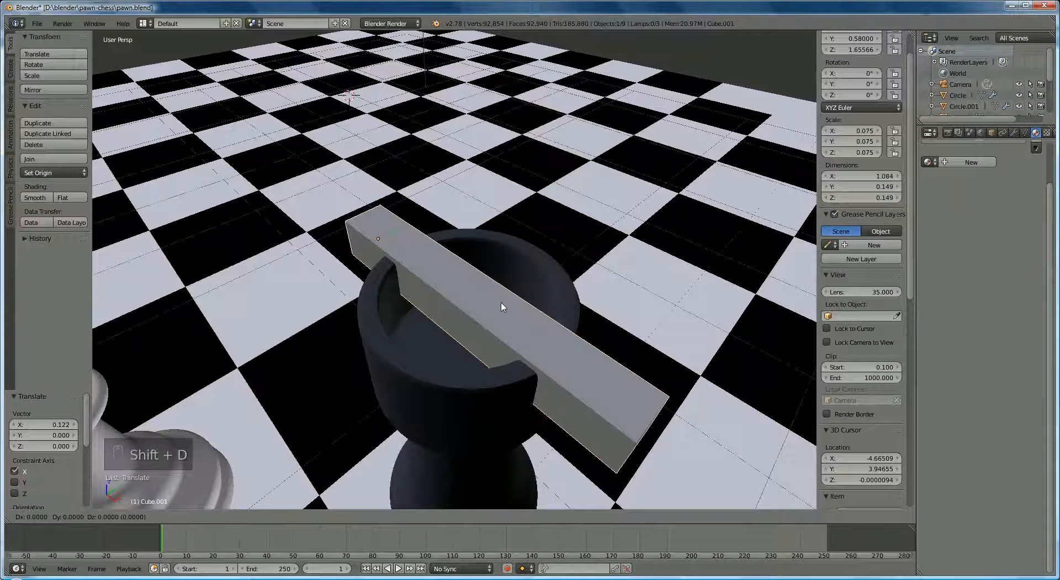
type("z")
type("90")
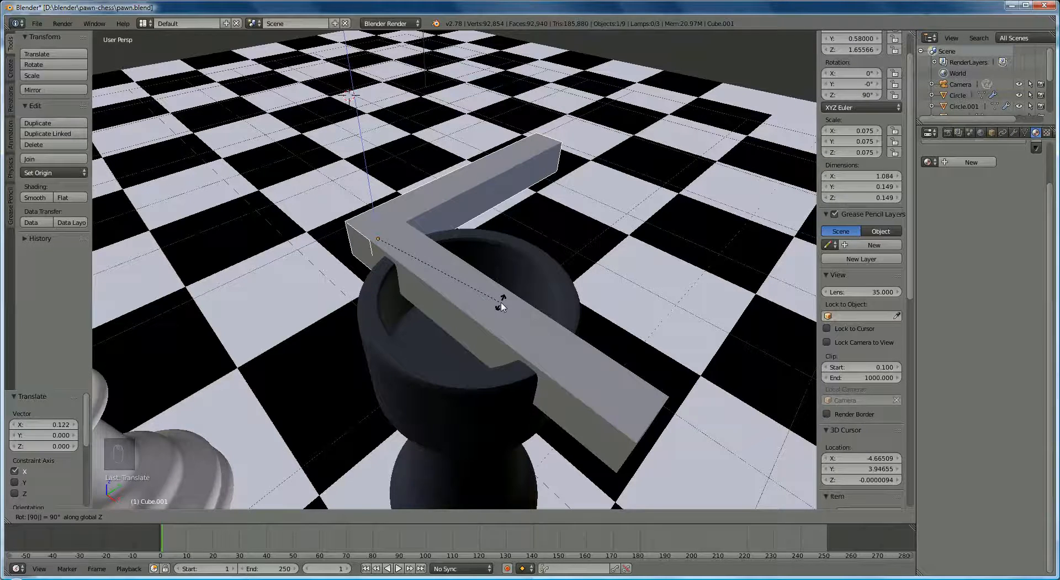
key("Return")
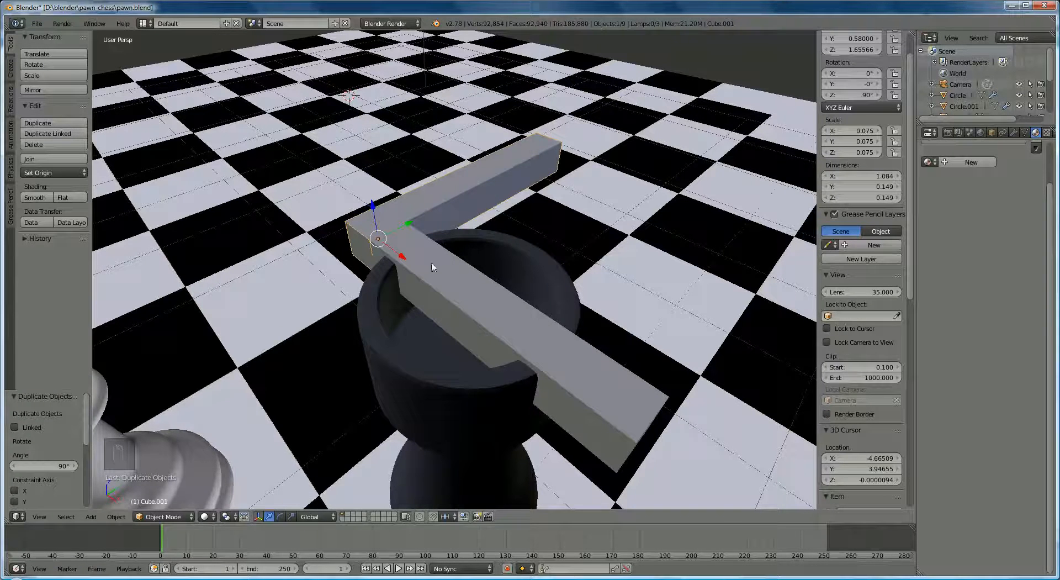
Move the rotated copy about -0.292 along Y and 0.061 along X so it crosses the first bar
left_click_drag(402, 258, 452, 358)
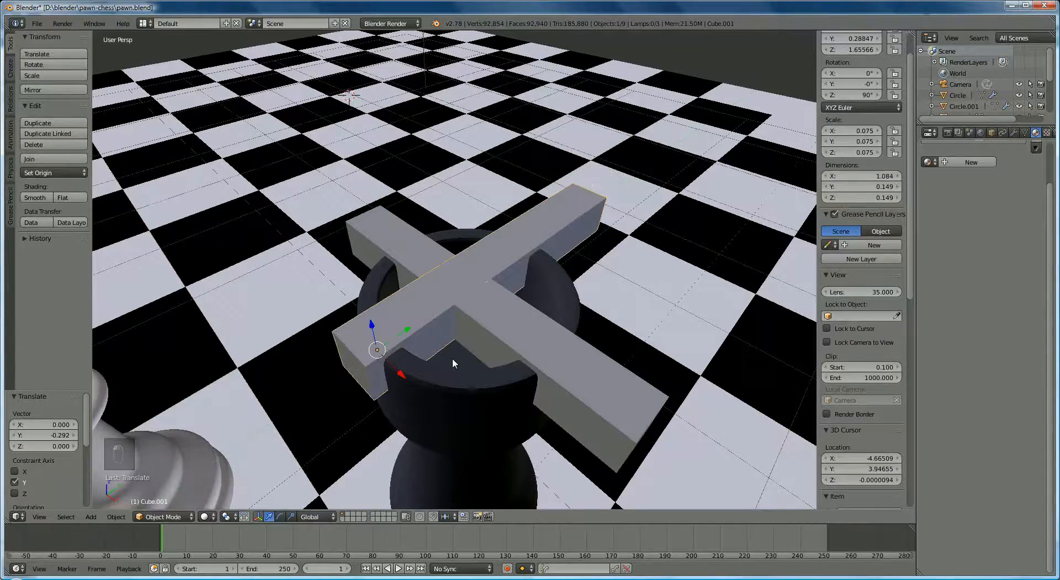
middle_click_drag(453, 358, 486, 352)
key("g")
key("x")
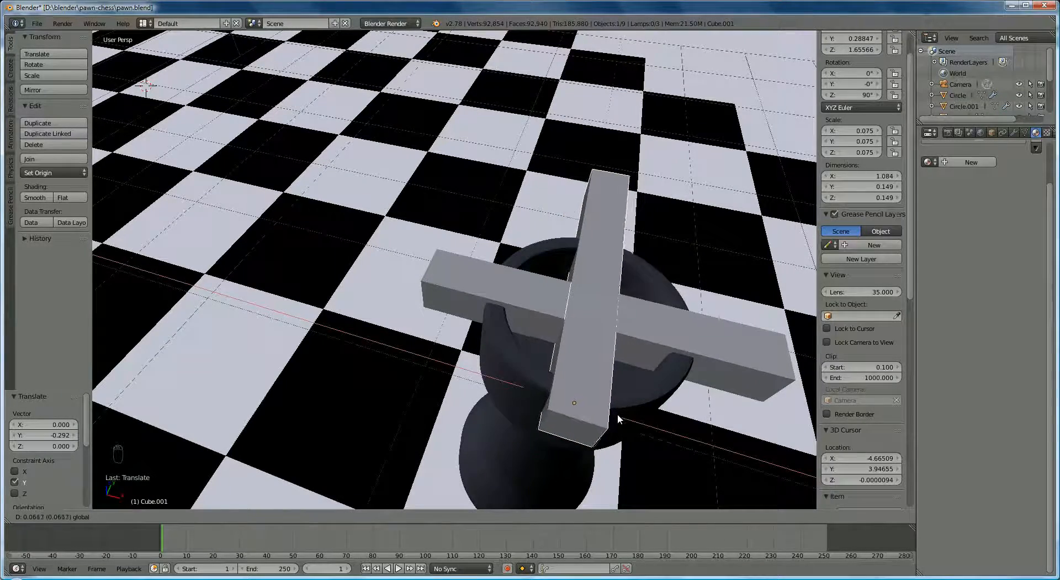
left_click(620, 413)
Center the crossing bar over the rook's head by moving it about -0.167 along Y
middle_click_drag(621, 413, 503, 334)
scroll(501, 334, "down", 3)
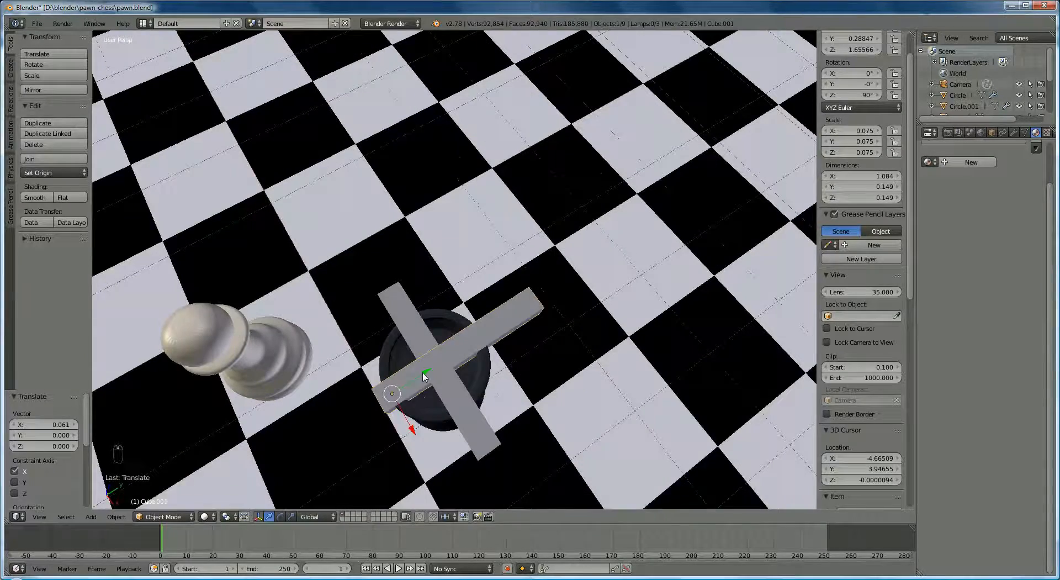
left_click_drag(424, 376, 411, 386)
mouse_move(516, 315)
middle_mouse_down()
mouse_move(536, 316)
mouse_move(566, 294)
mouse_move(515, 287)
mouse_move(520, 319)
middle_mouse_up()
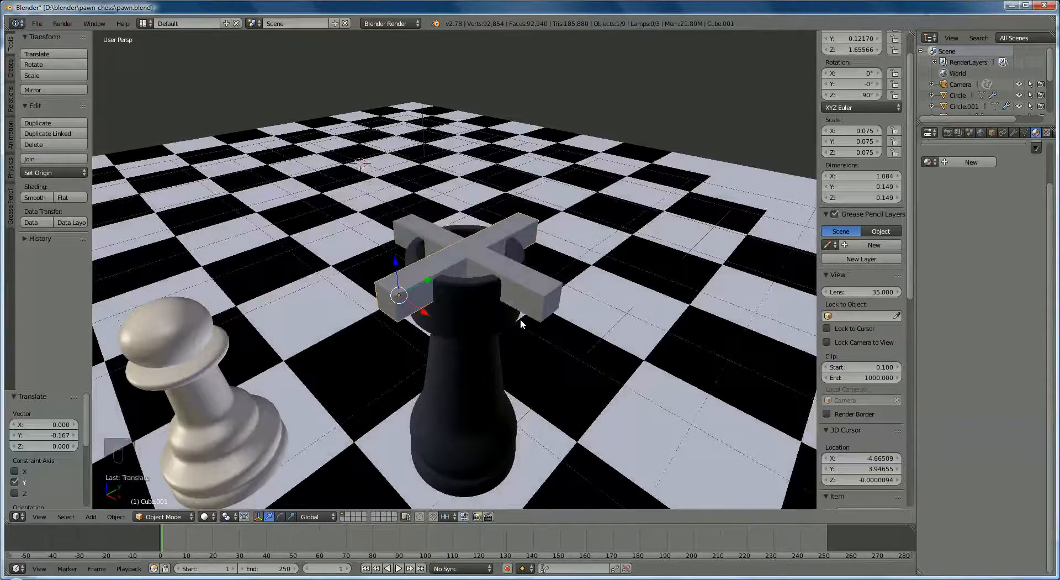
Add a Boolean modifier to the rook, set to Difference with Cube as its object
left_click(464, 303)
right_click(464, 303)
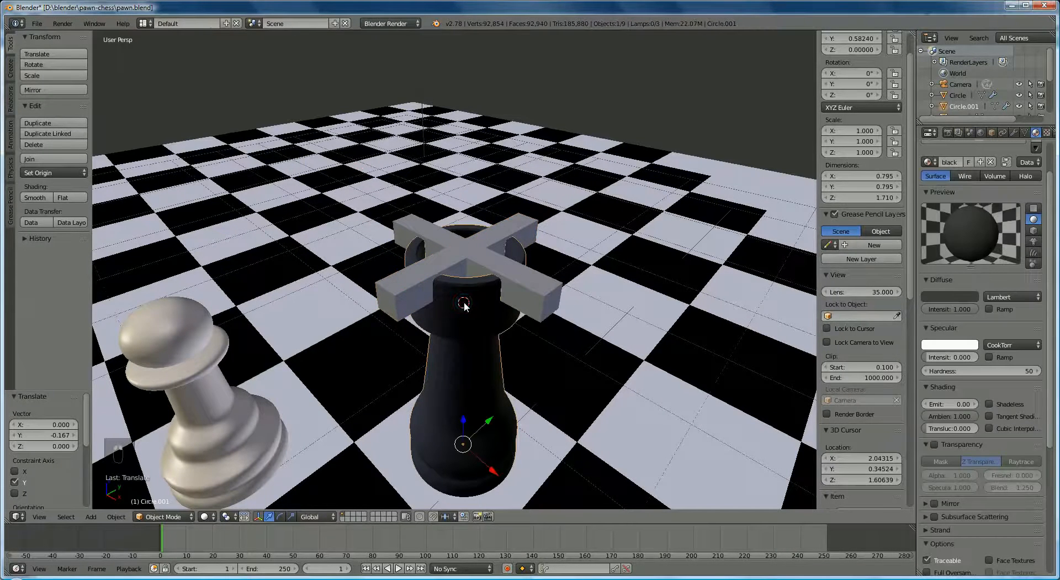
left_click(1014, 134)
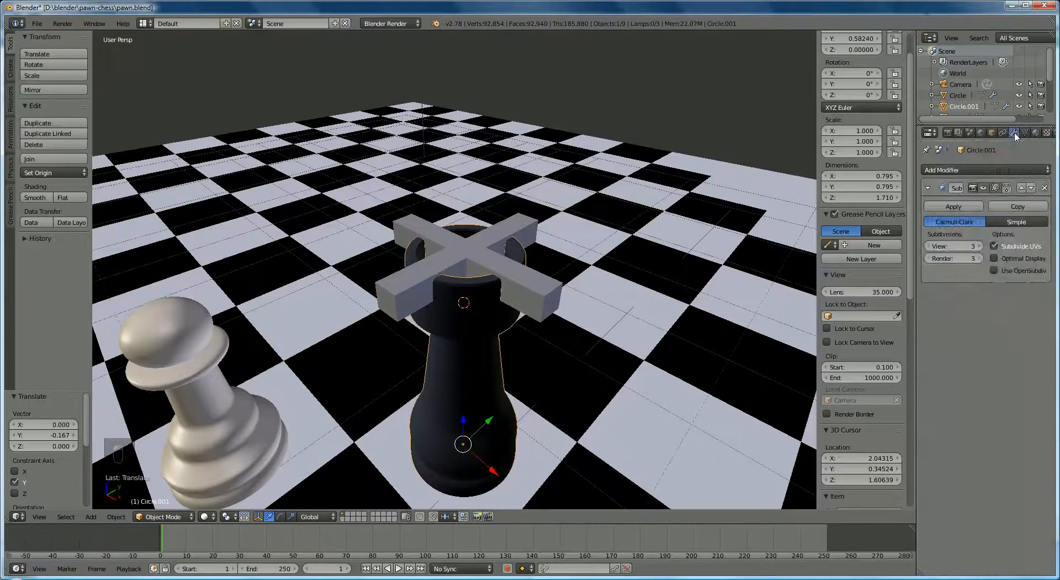
left_click(993, 167)
left_click(847, 221)
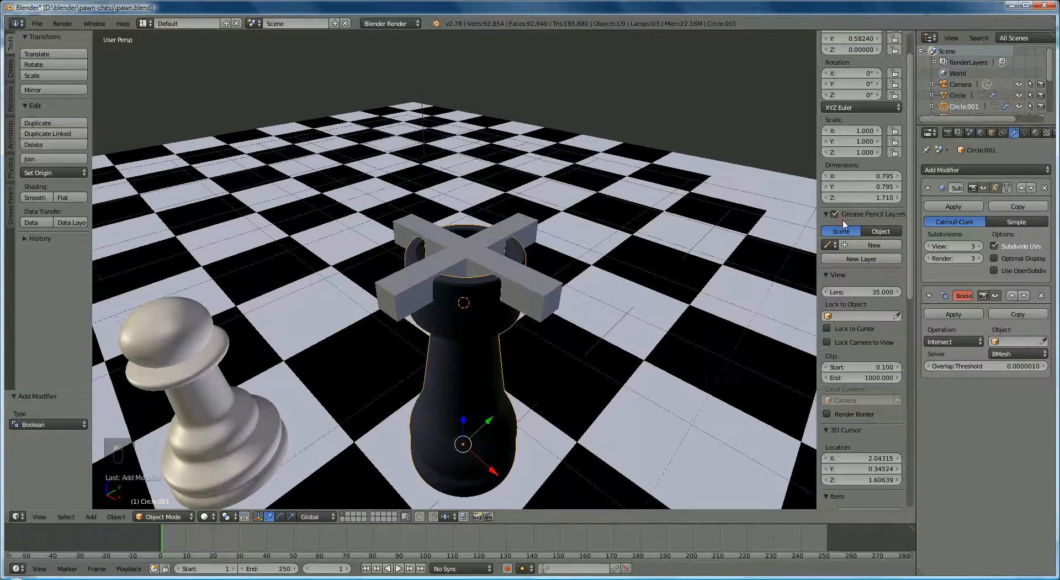
left_click(961, 342)
left_click(956, 304)
left_click(1011, 342)
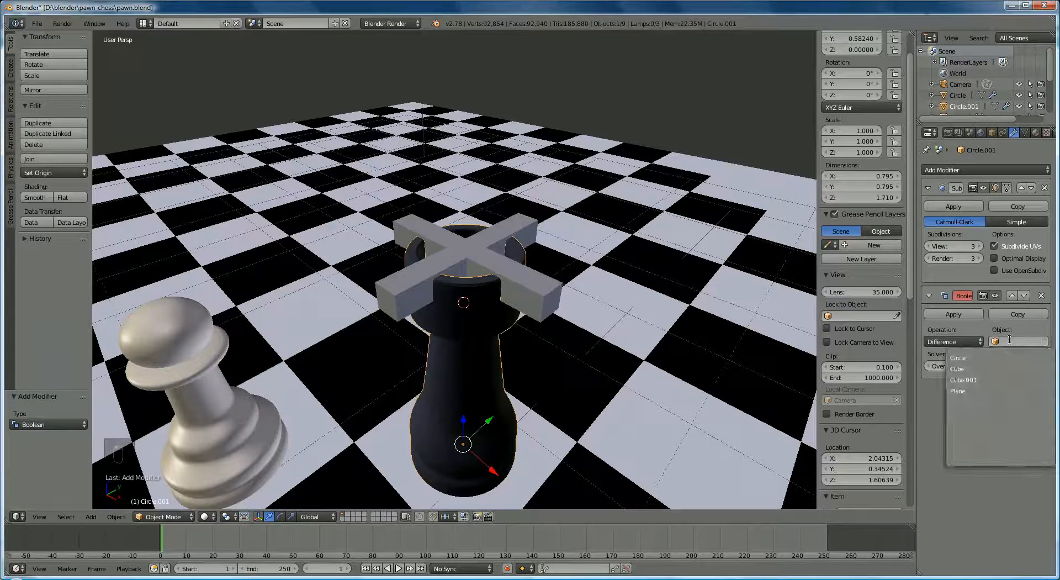
left_click(979, 367)
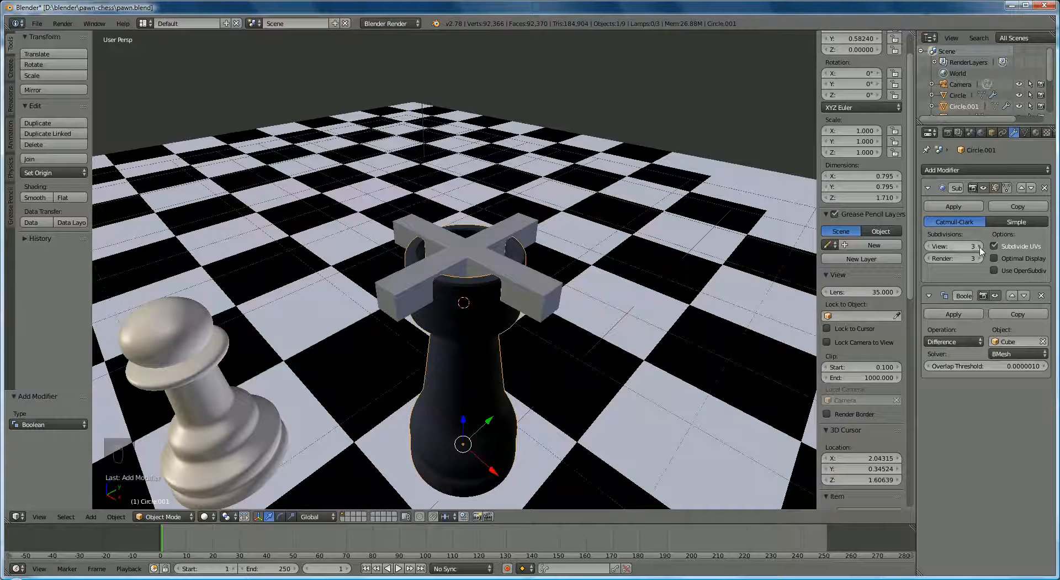
Add a second Boolean modifier to the rook, set to Difference with Cube.001 as its object
left_click(986, 168)
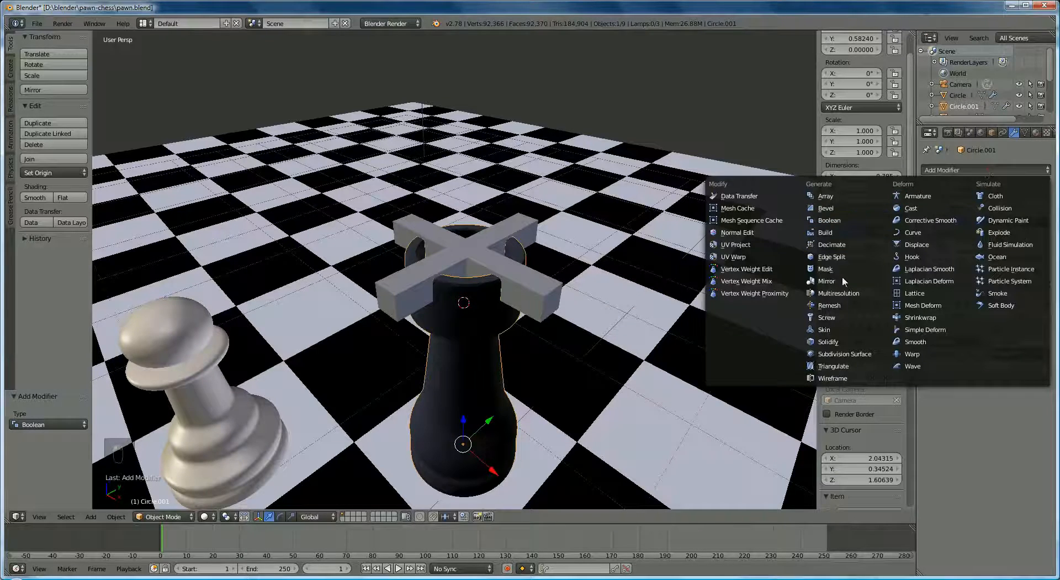
left_click(845, 224)
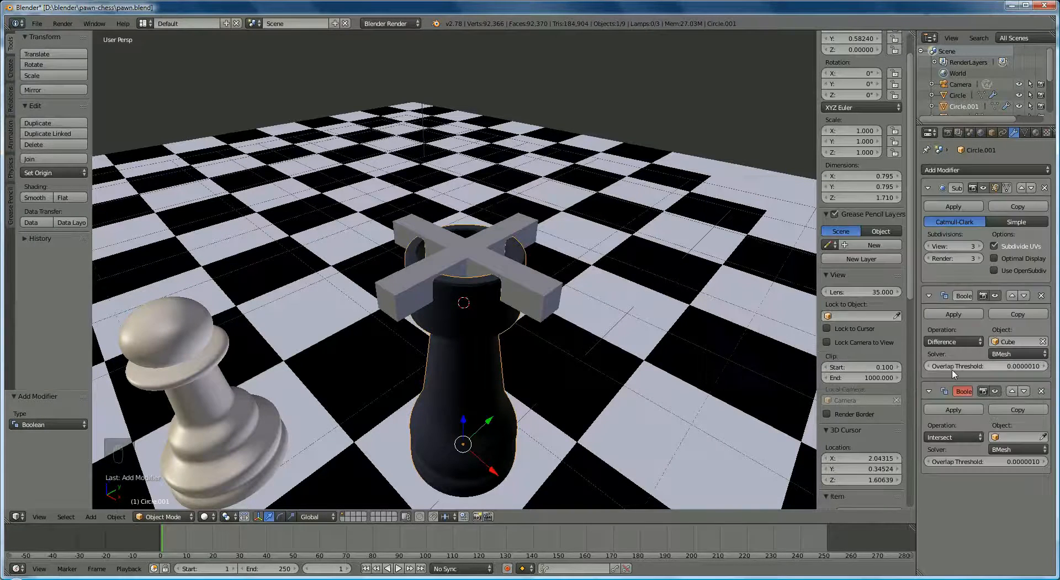
left_click(1012, 437)
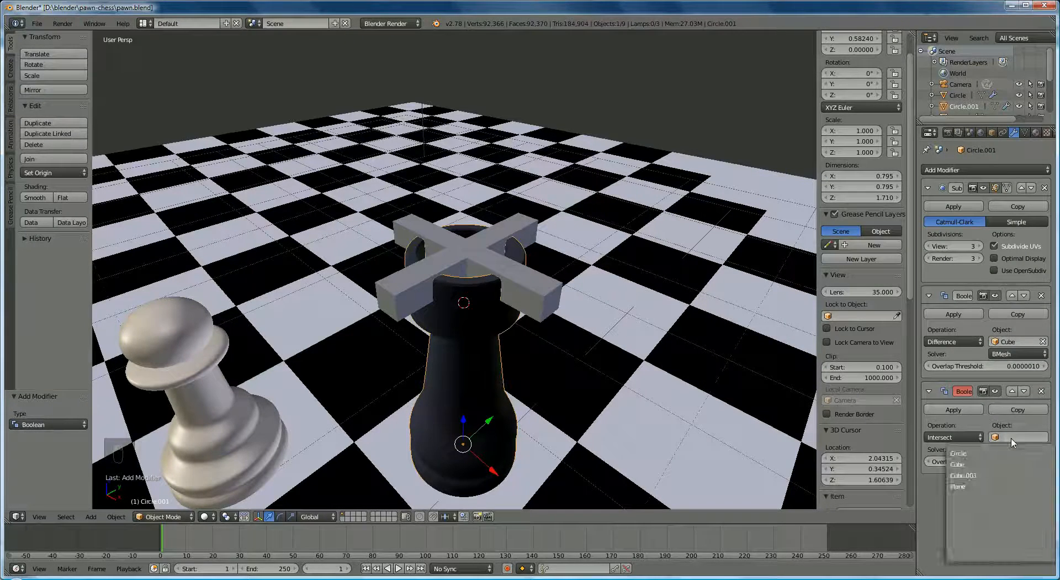
left_click(998, 474)
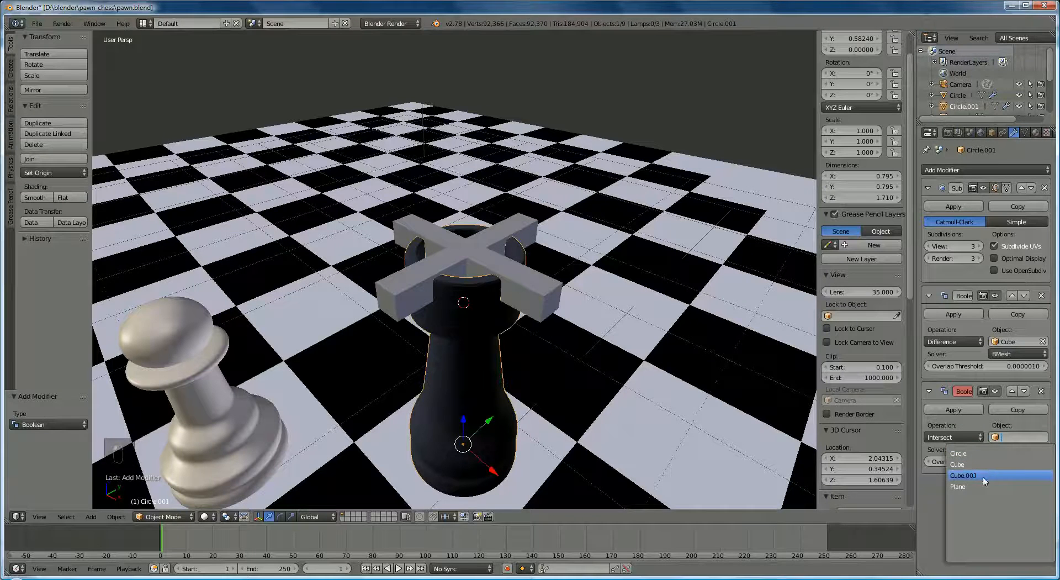
left_click(979, 437)
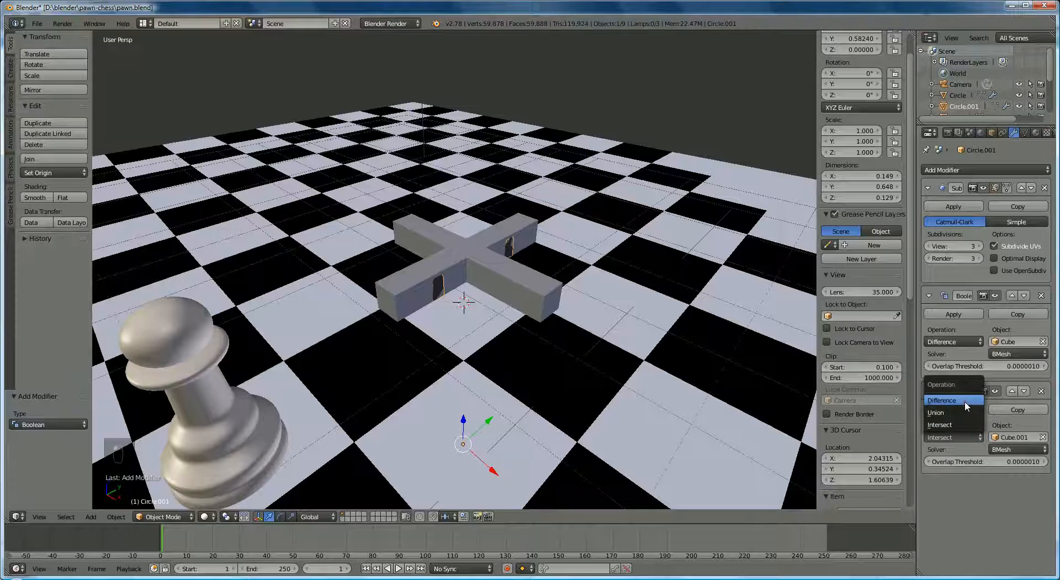
left_click(967, 407)
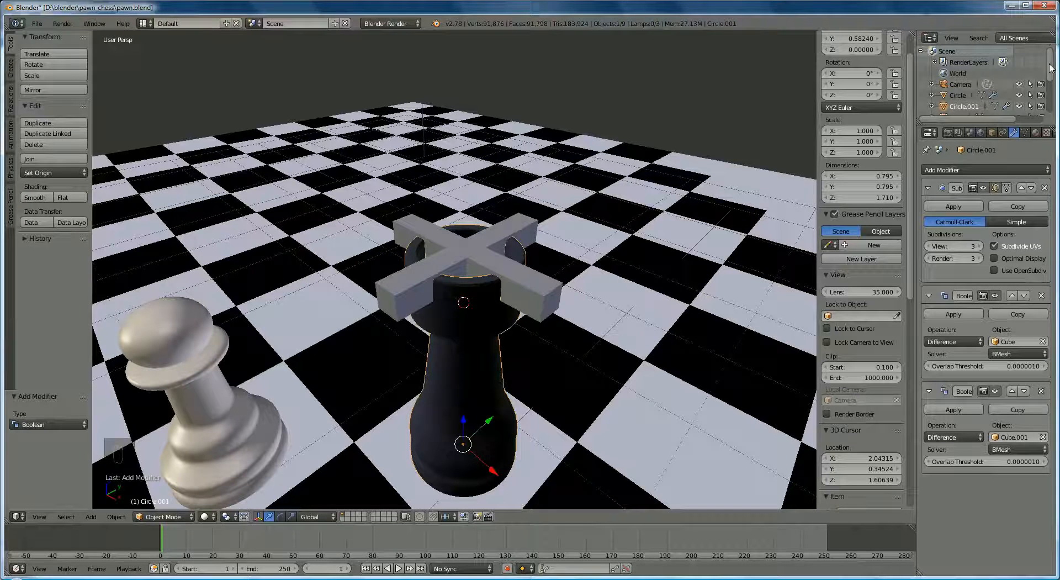
Hide the two cutting bars, Cube and Cube.001, in the viewport and exclude them from rendering
scroll(1048, 83, "down", 4)
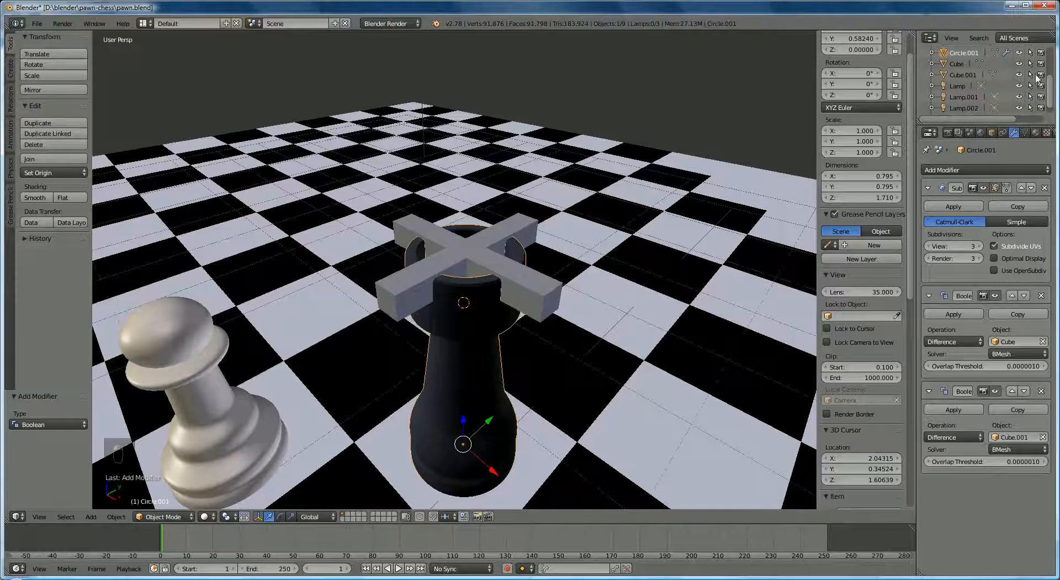
left_click(1019, 64)
left_click(1020, 74)
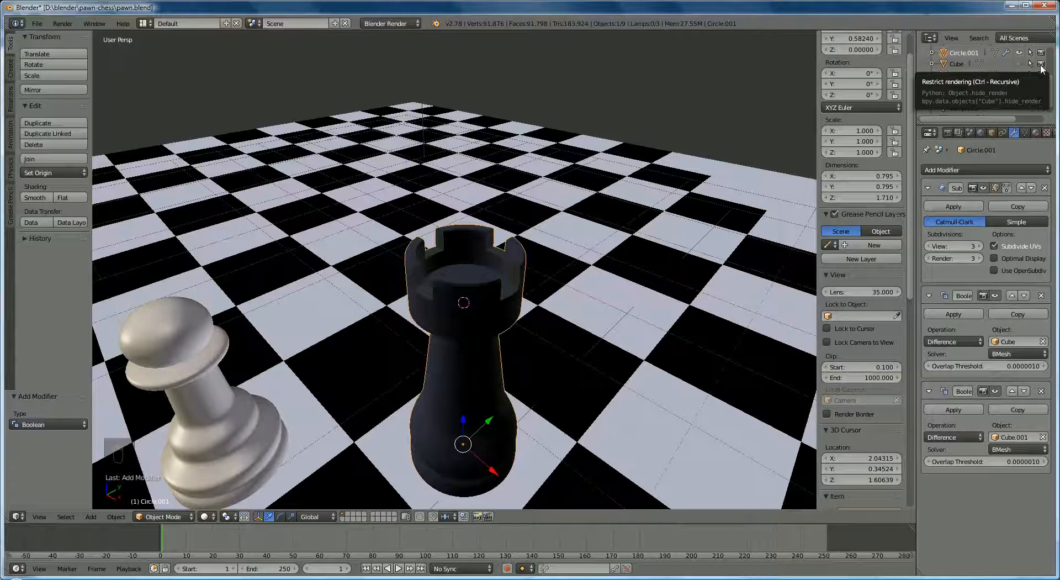
left_click(1042, 64)
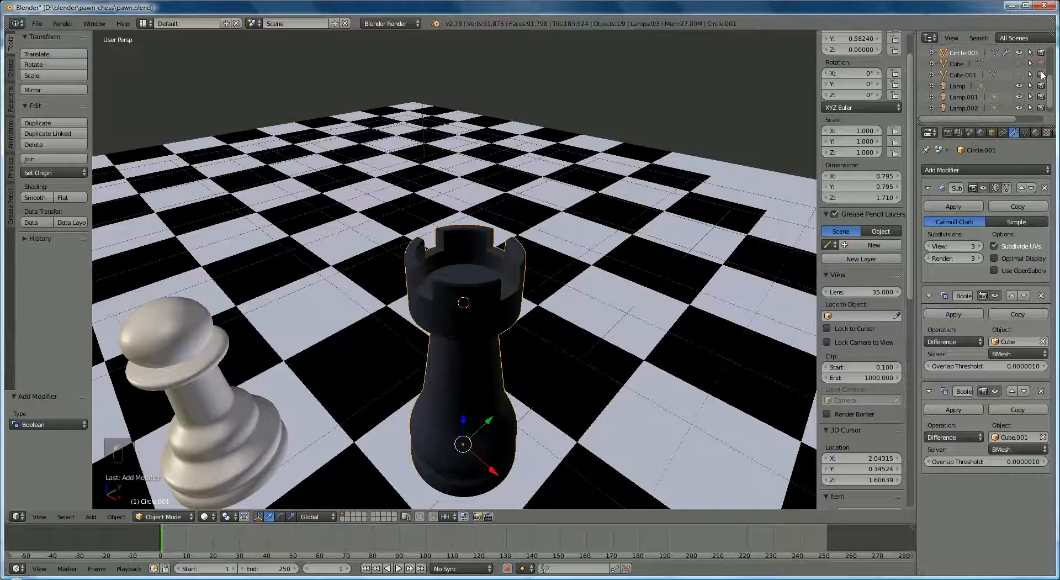
middle_click_drag(624, 221, 539, 280)
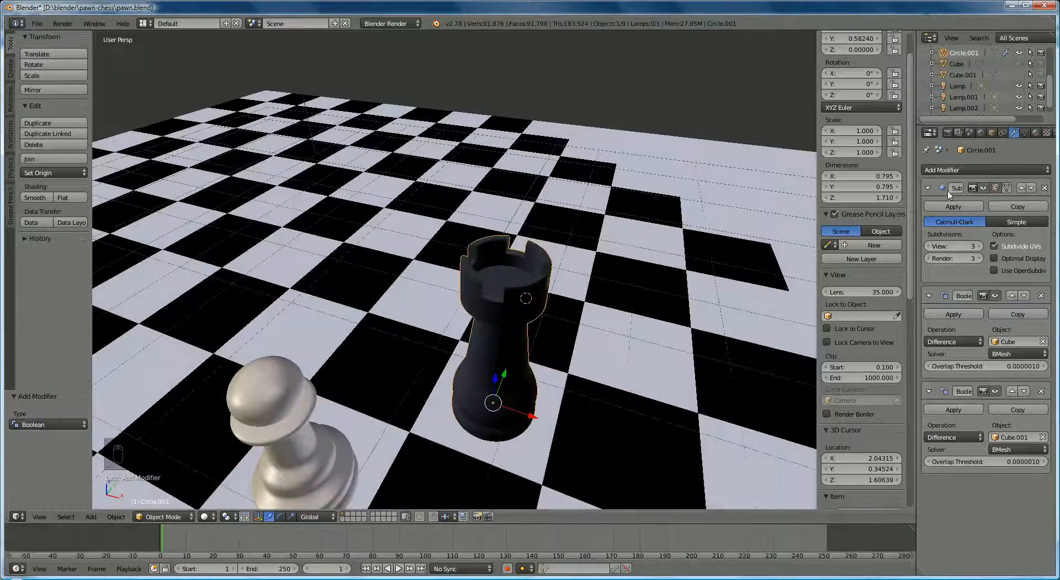
Duplicate the lamp near the rook's base and move the copy about -0.261 along X, 0.609 along Y and 1.101 along Z
left_click(949, 135)
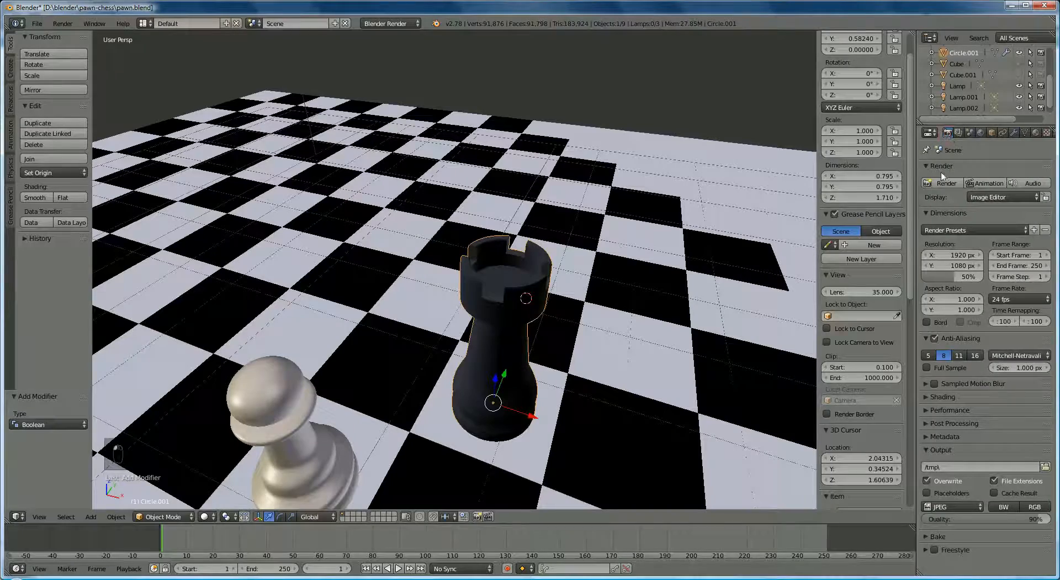
scroll(569, 275, "down", 1)
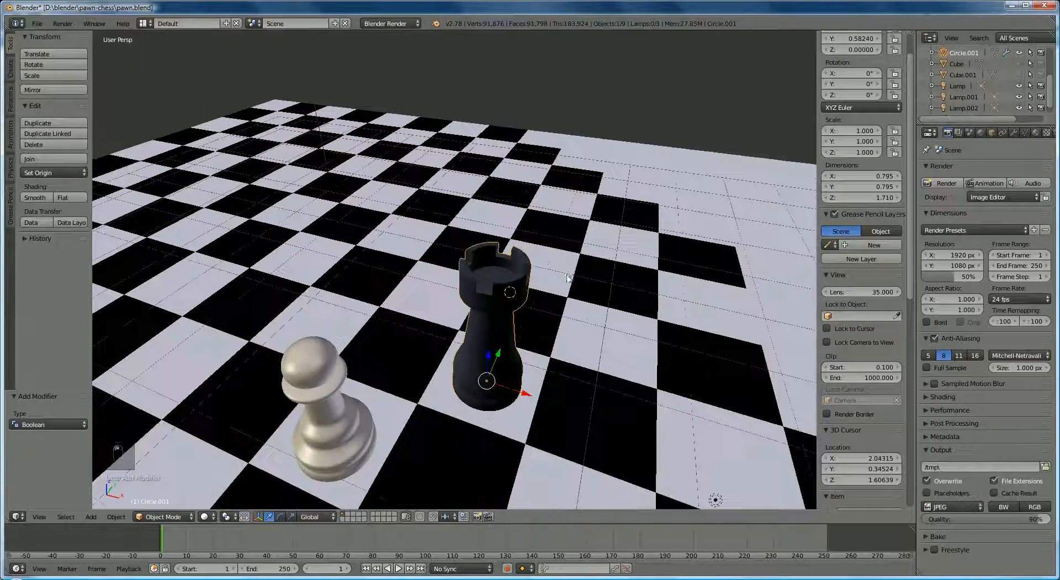
left_click(964, 109)
scroll(595, 233, "down", 2)
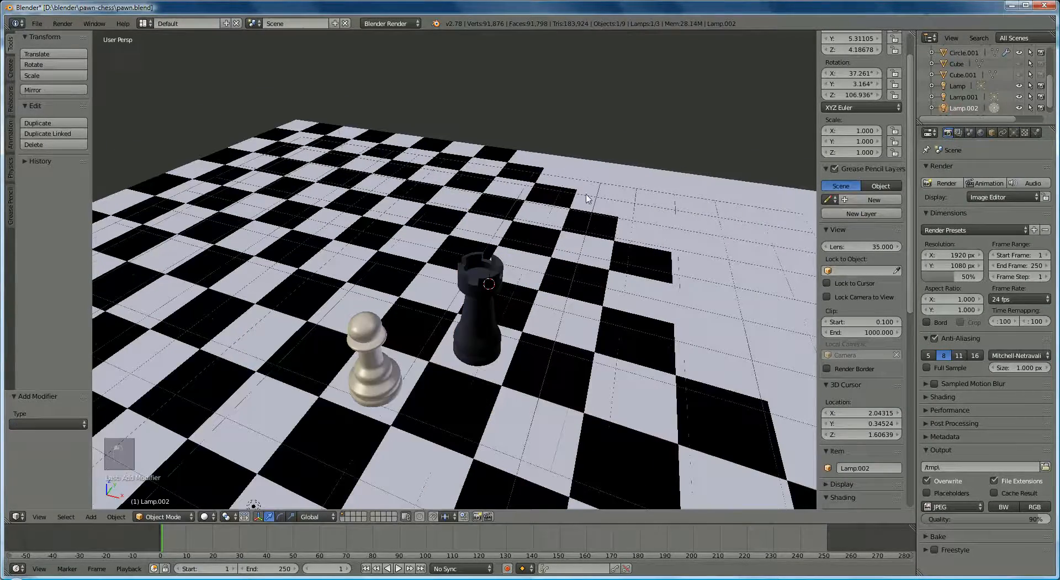
middle_click_drag(588, 199, 559, 215)
right_click(427, 354)
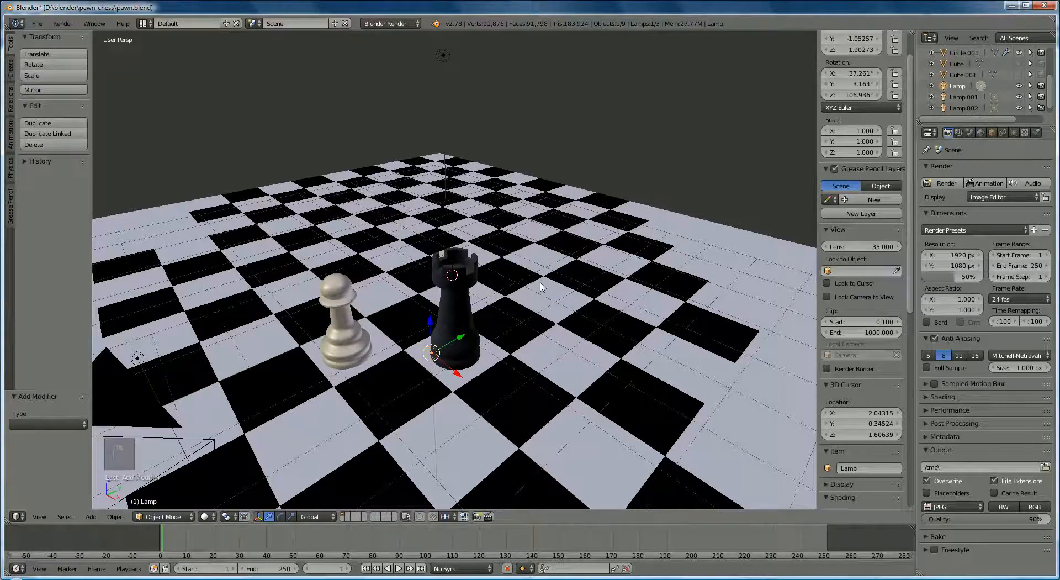
key("shift+d")
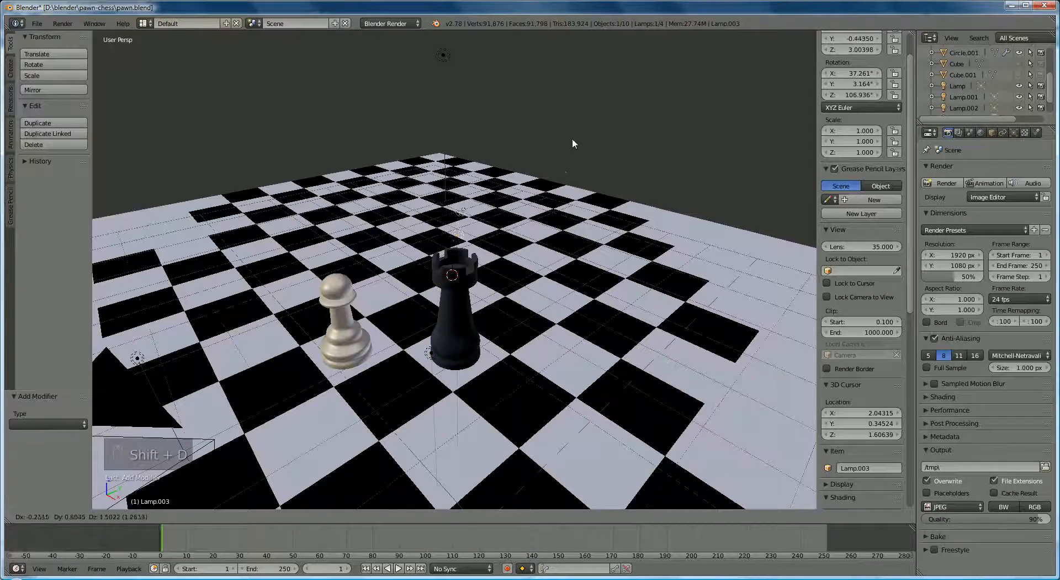
left_click(572, 139)
Move the duplicated lamp about 0.960 along Y, lower it to about Z 2.366, and shift it about -0.675 along X
middle_click_drag(520, 272, 458, 282)
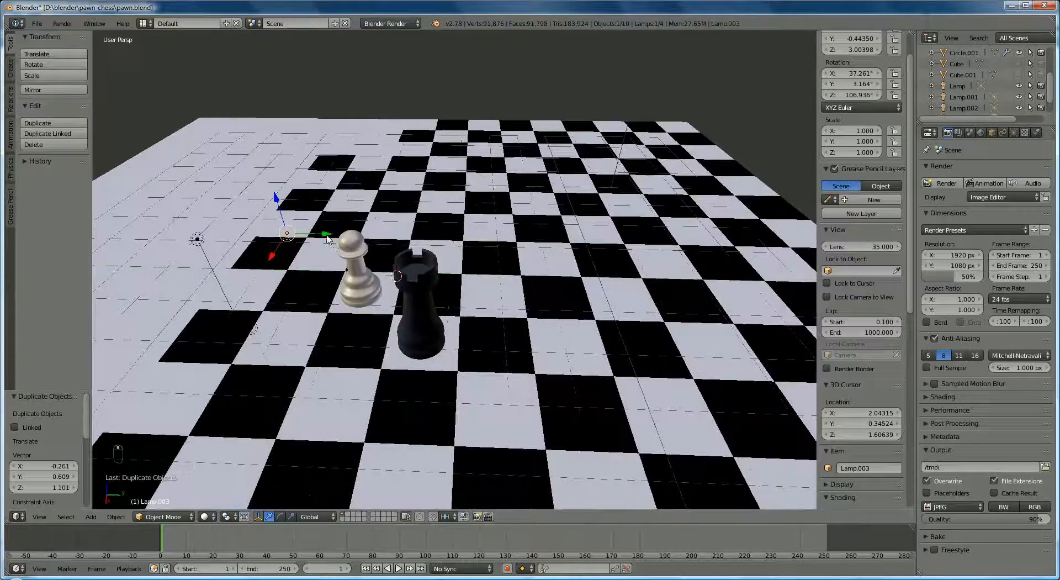
left_click_drag(327, 239, 423, 227)
middle_click_drag(380, 319, 531, 220)
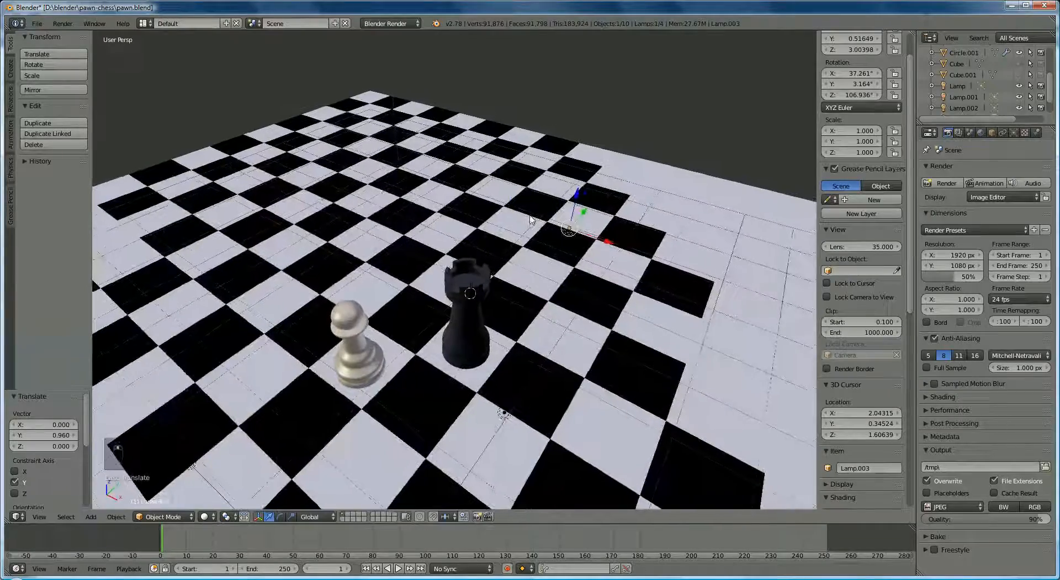
left_click(580, 189)
left_click_drag(577, 195, 579, 242)
left_click_drag(593, 291, 479, 298)
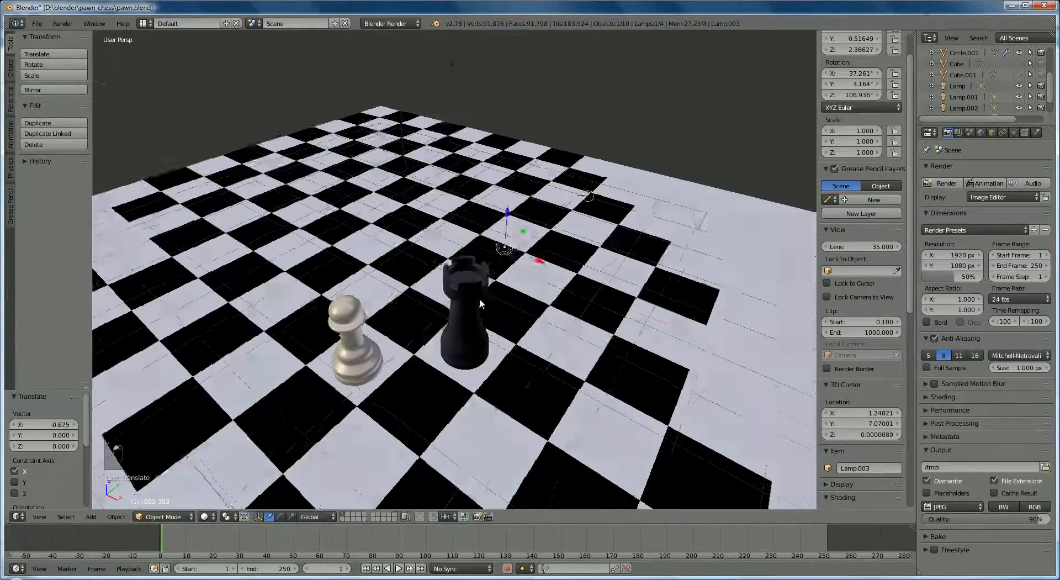
Fine-tune the new lamp over the rook by about 0.138 along Y and -0.136 along X, and render the scene
middle_click_drag(479, 299, 441, 284)
left_click_drag(445, 221, 472, 201)
middle_click_drag(436, 311, 519, 270)
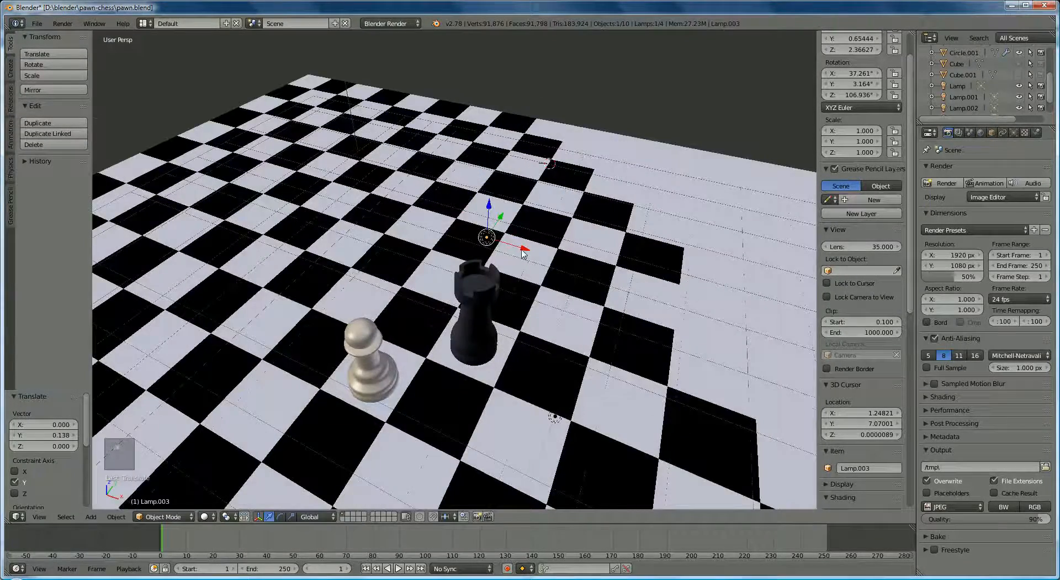
left_click_drag(521, 250, 511, 256)
middle_click_drag(511, 256, 797, 224)
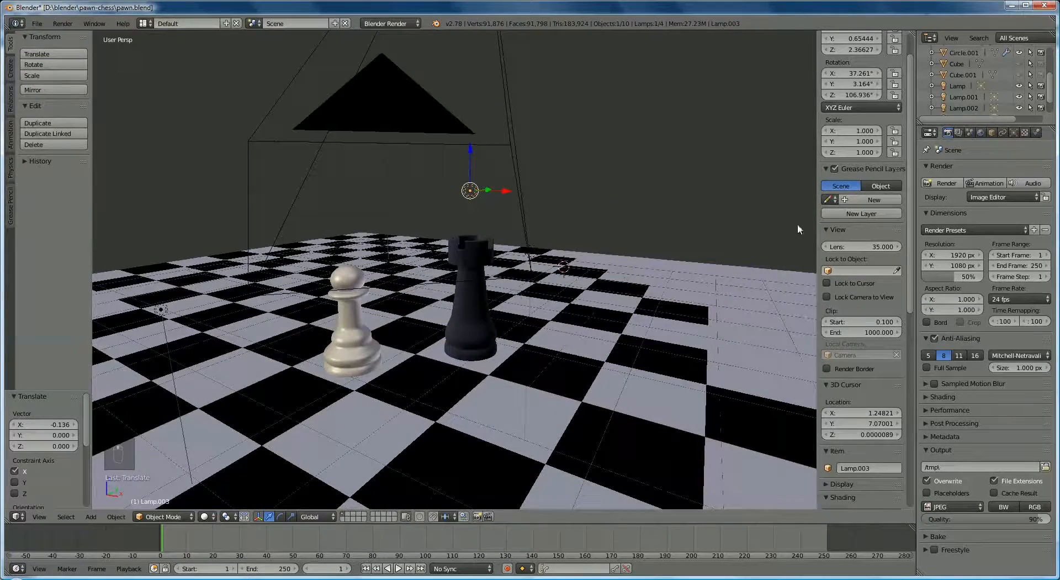
left_click(946, 183)
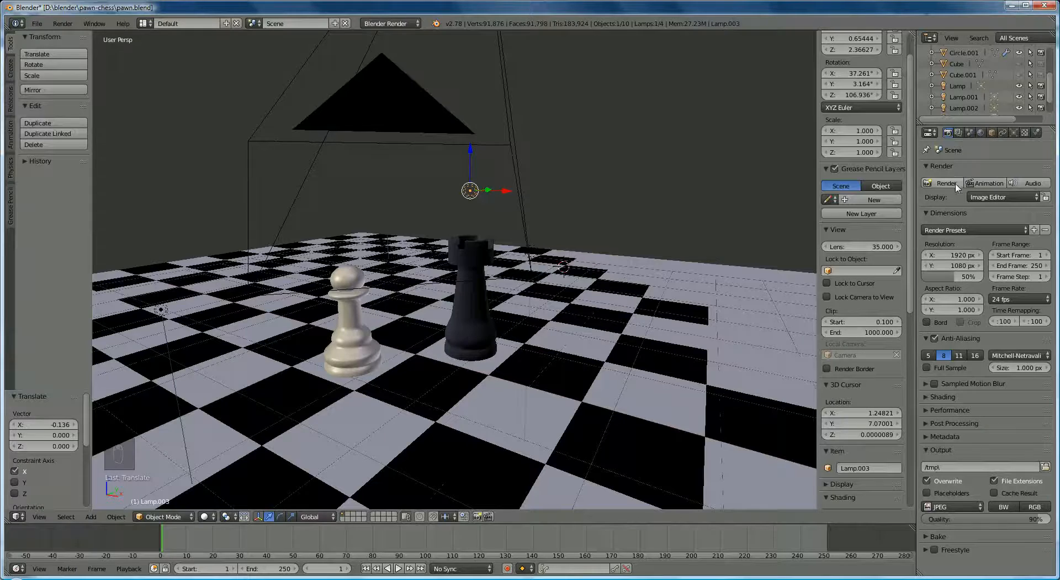